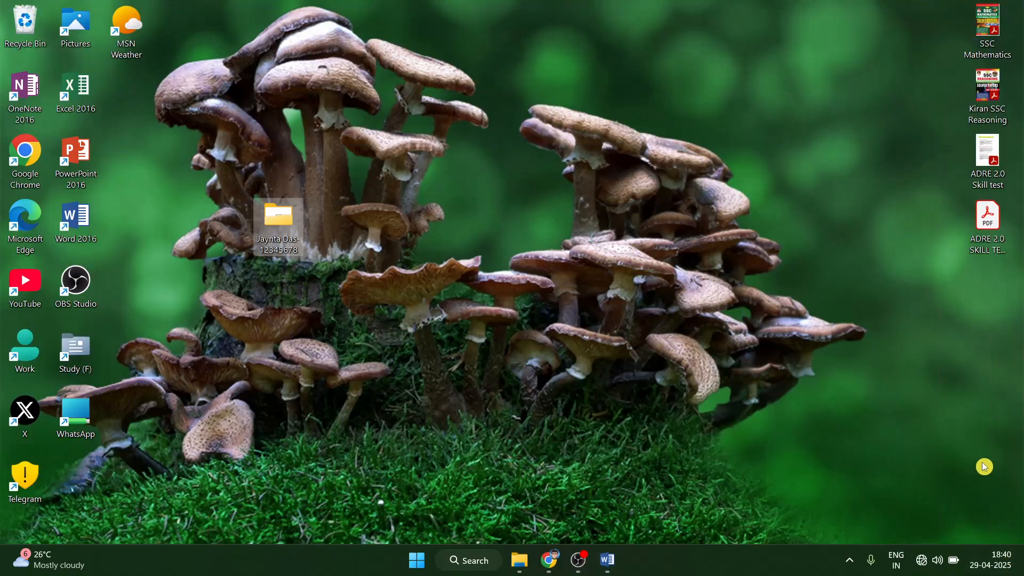
Open the ADRE 2.0 SKILL TEST 2025 PDF from its desktop shortcut.
{"action": "double_click", "coordinate": [1006, 235]}
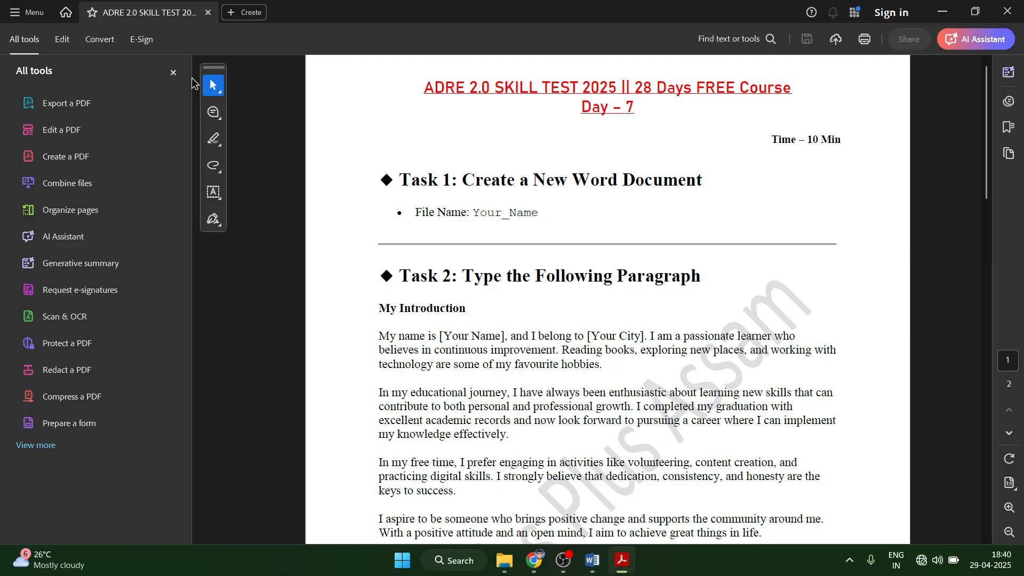
Close the All tools pane, review the skill-test tasks, then bring the blank Word document forward.
{"action": "left_click", "coordinate": [172, 72]}
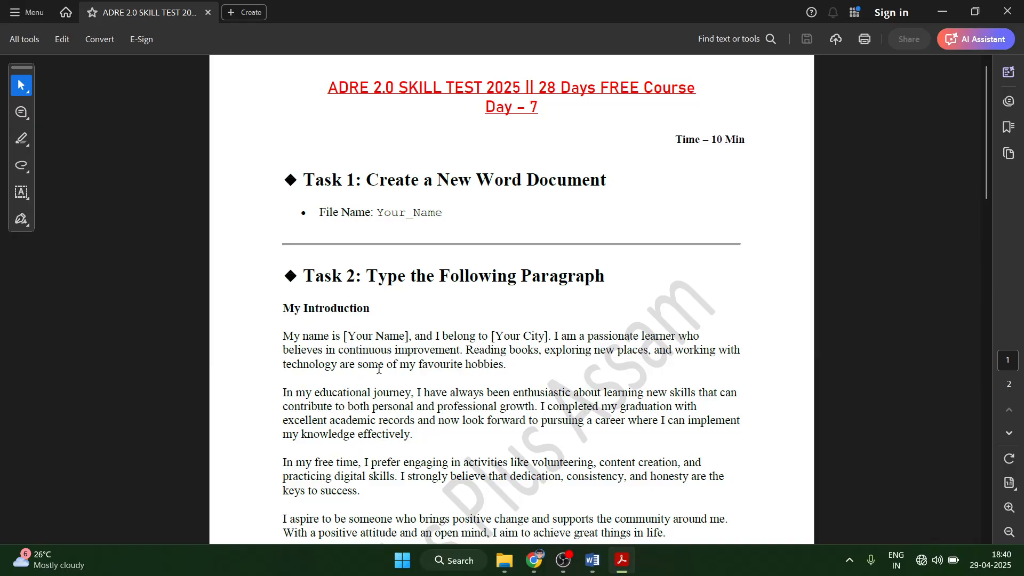
{"action": "scroll", "coordinate": [375, 381], "scroll_direction": "down", "scroll_amount": 1}
{"action": "scroll", "coordinate": [434, 368], "scroll_direction": "up", "scroll_amount": 1}
{"action": "scroll", "coordinate": [538, 360], "scroll_direction": "down", "scroll_amount": 3}
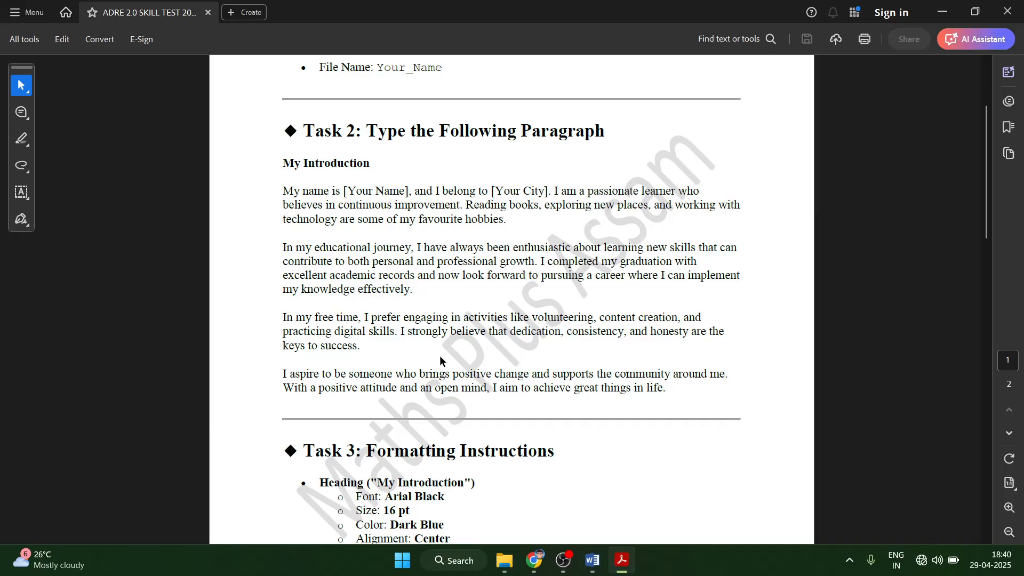
{"action": "scroll", "coordinate": [538, 361], "scroll_direction": "up", "scroll_amount": 3}
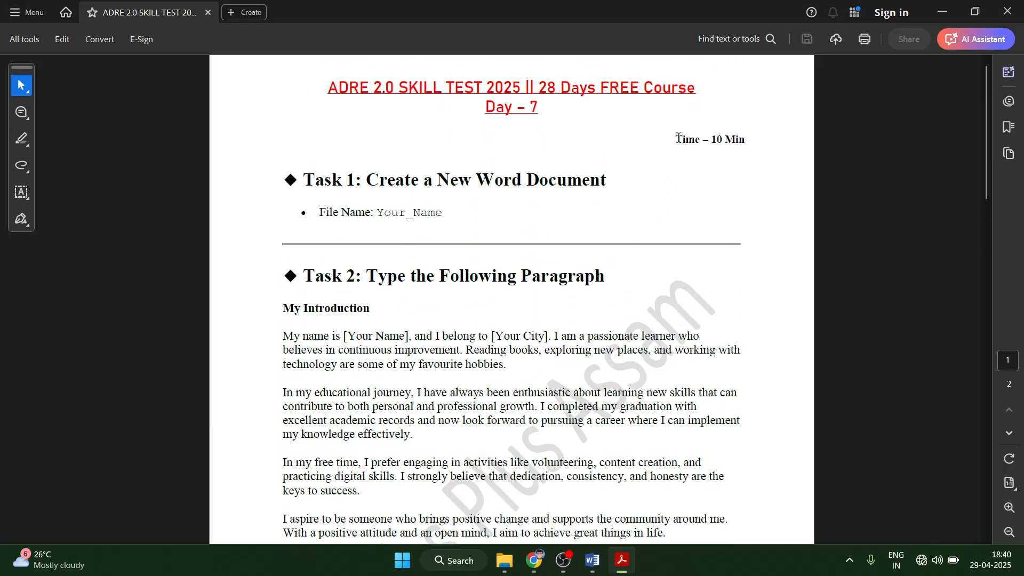
{"action": "left_click_drag", "start_coordinate": [712, 139], "coordinate": [723, 140]}
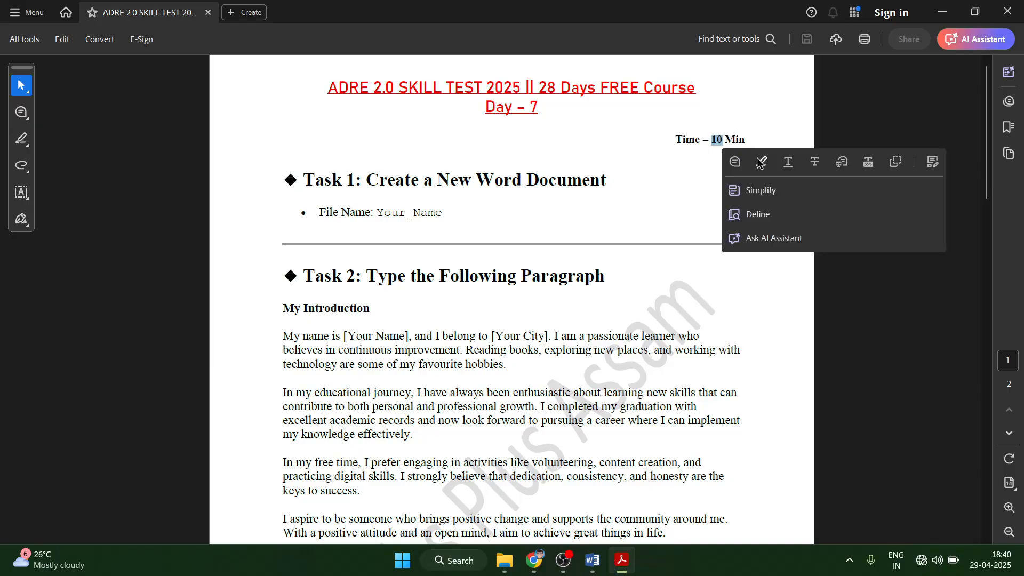
{"action": "left_click", "coordinate": [422, 204]}
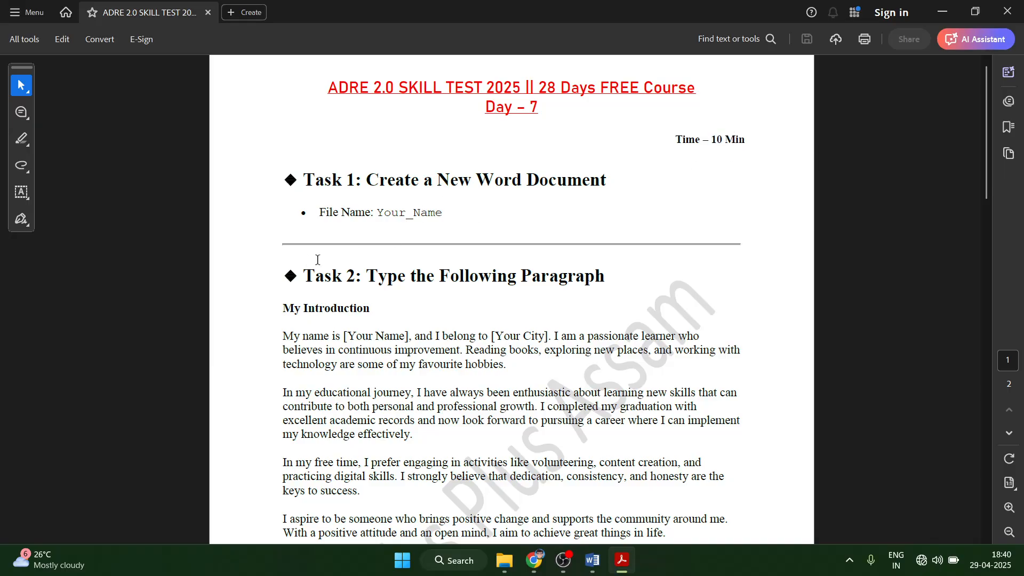
{"action": "scroll", "coordinate": [331, 240], "scroll_direction": "down", "scroll_amount": 1}
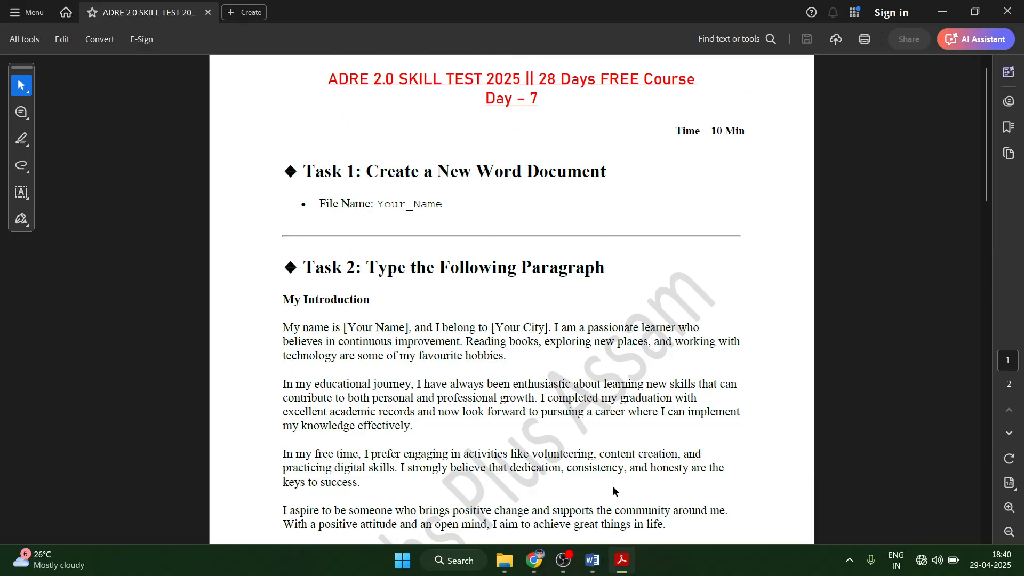
{"action": "left_click", "coordinate": [592, 560]}
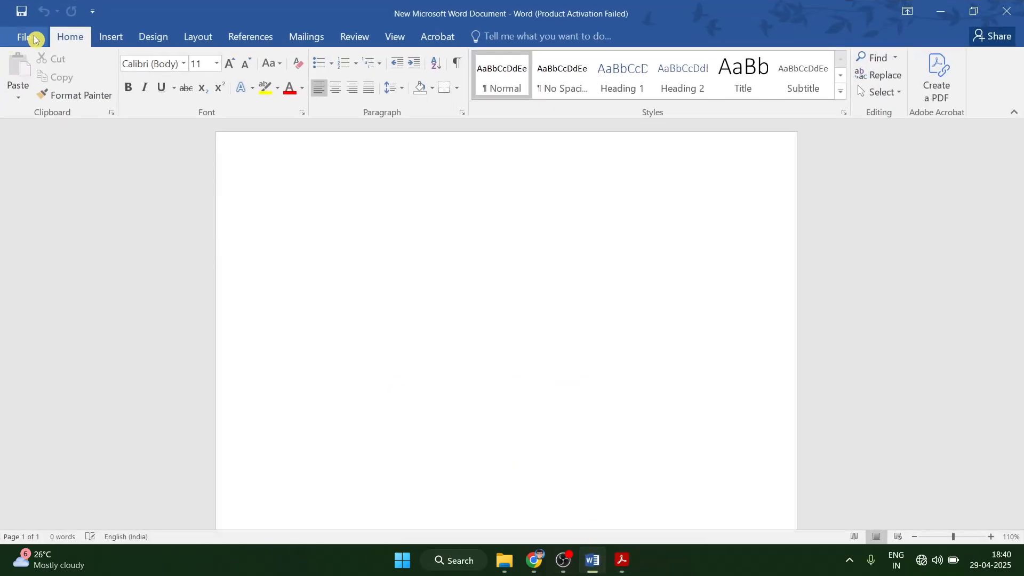
Save the blank document as Your_Name_Word in the current folder.
{"action": "left_click", "coordinate": [33, 35]}
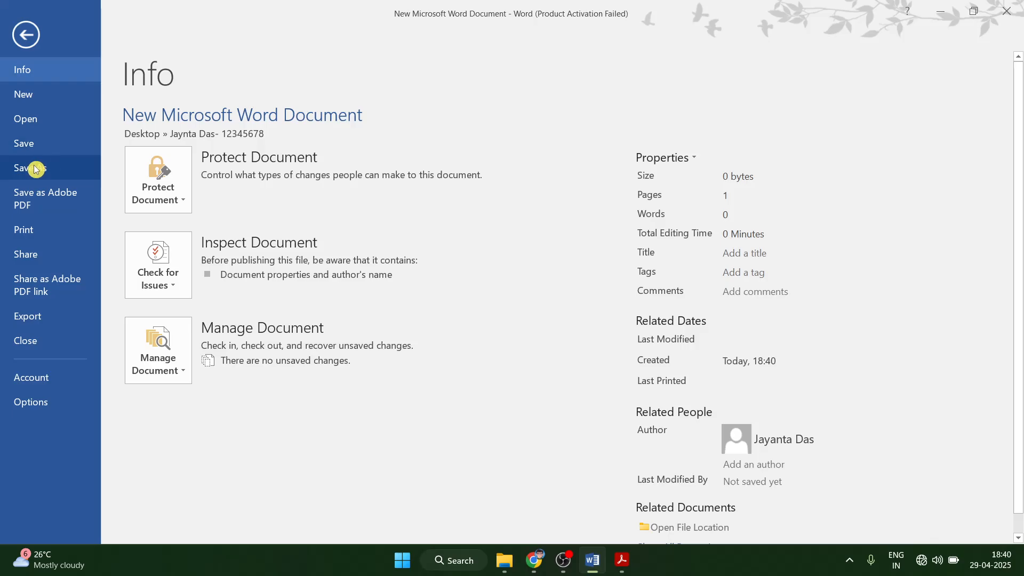
{"action": "left_click", "coordinate": [37, 167]}
{"action": "left_click", "coordinate": [432, 155]}
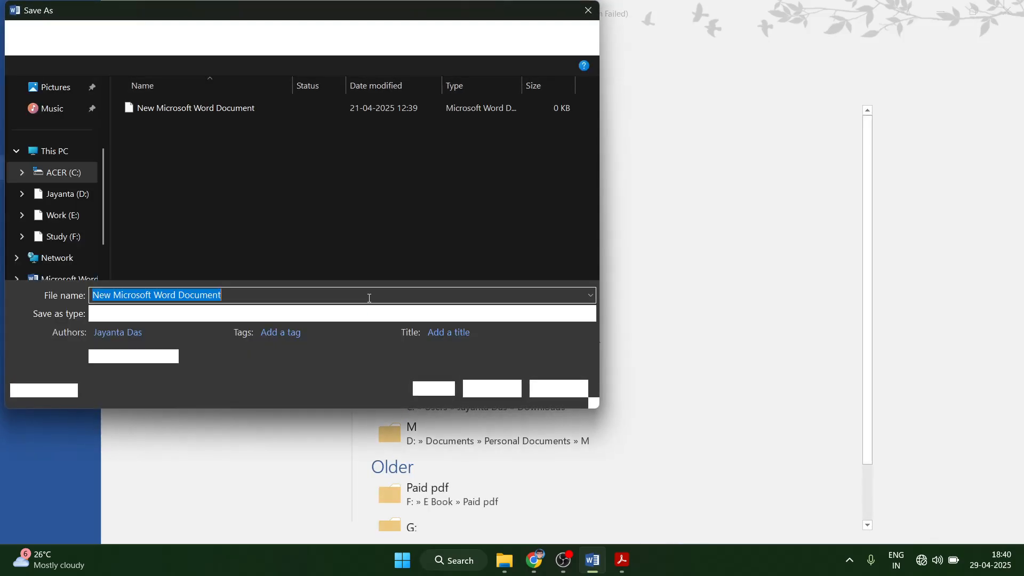
{"action": "key", "text": "BackSpace"}
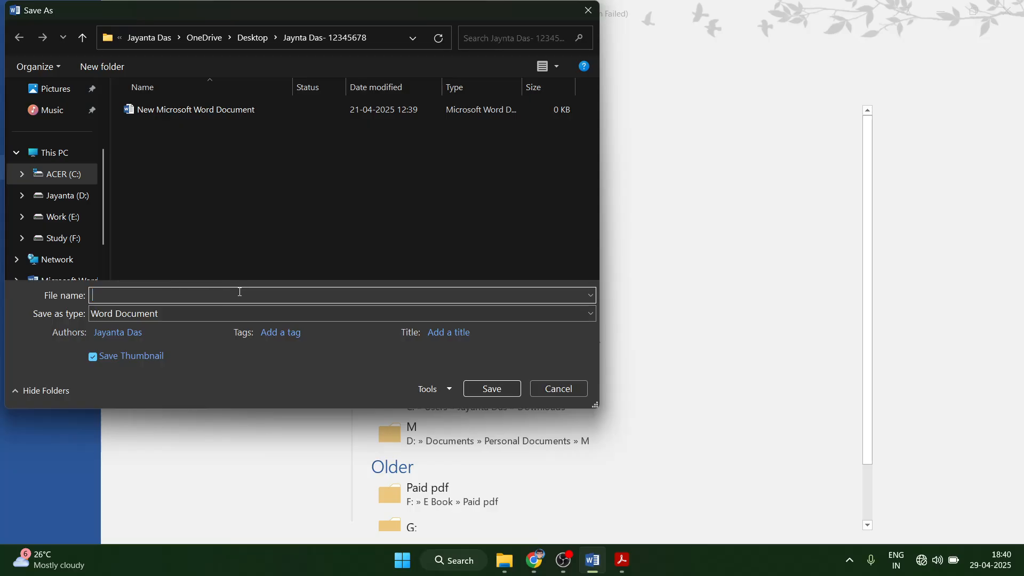
{"action": "type", "text": "Your_"}
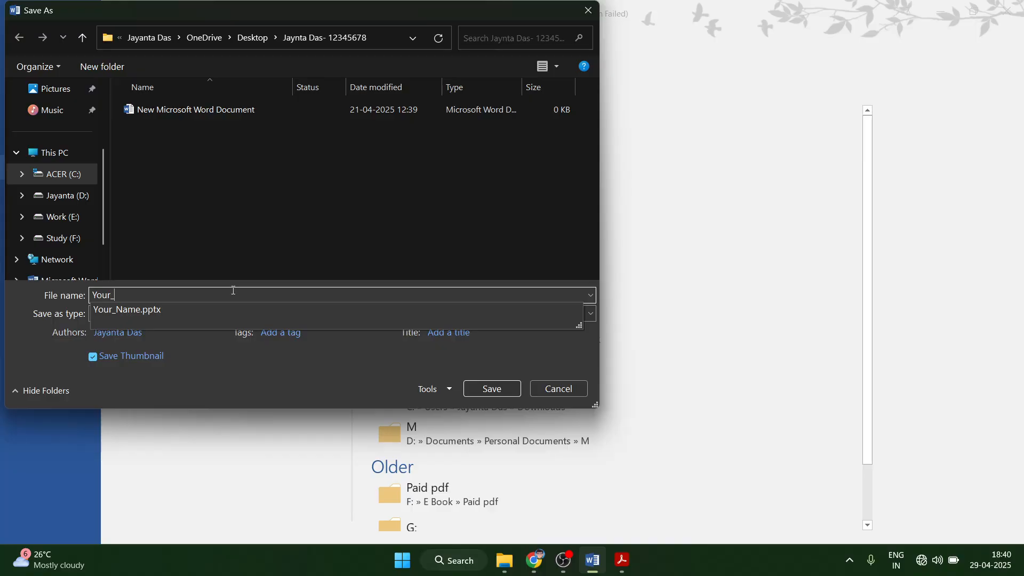
{"action": "type", "text": "Name_"}
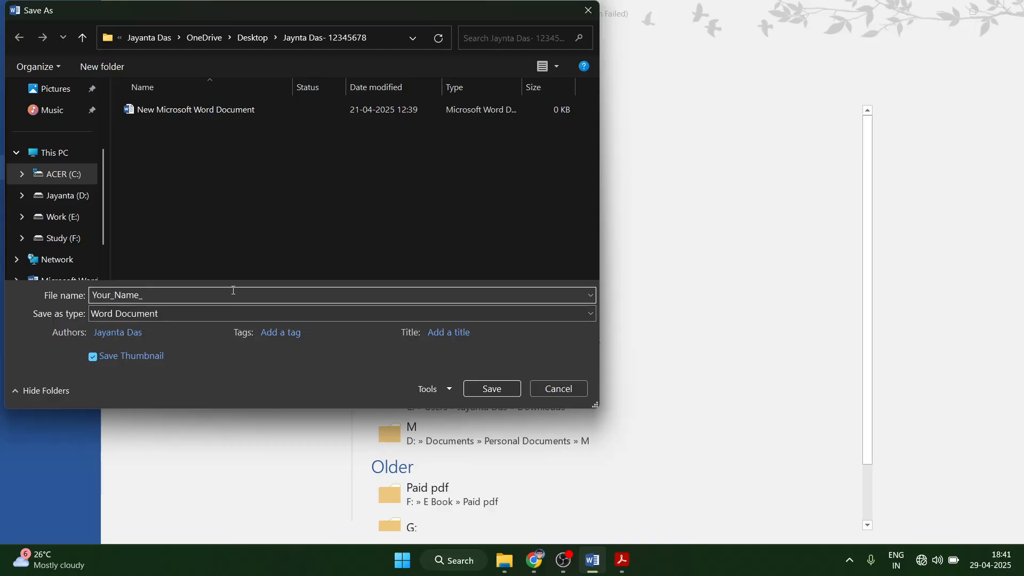
{"action": "type", "text": "Word"}
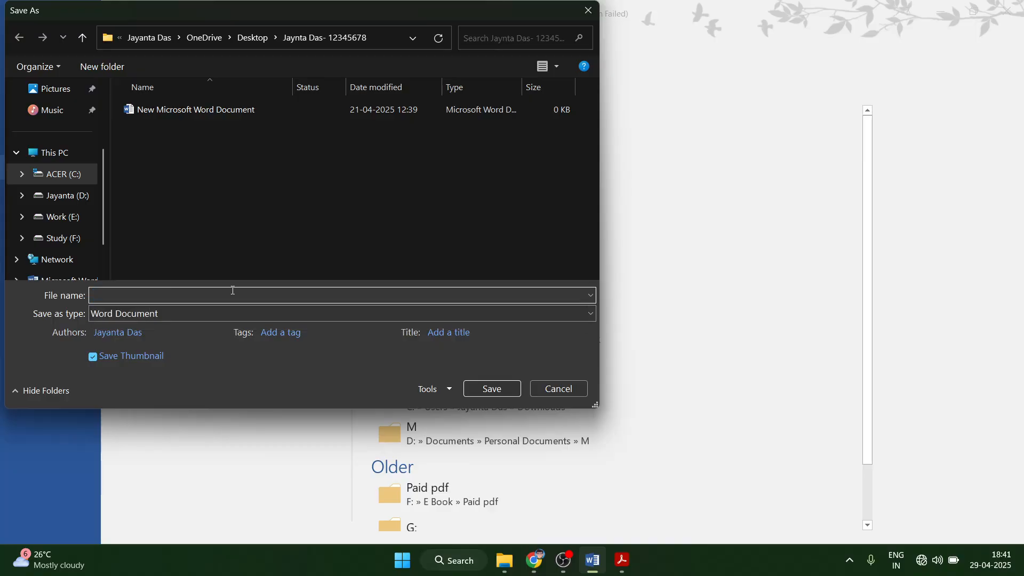
{"action": "key", "text": "Return"}
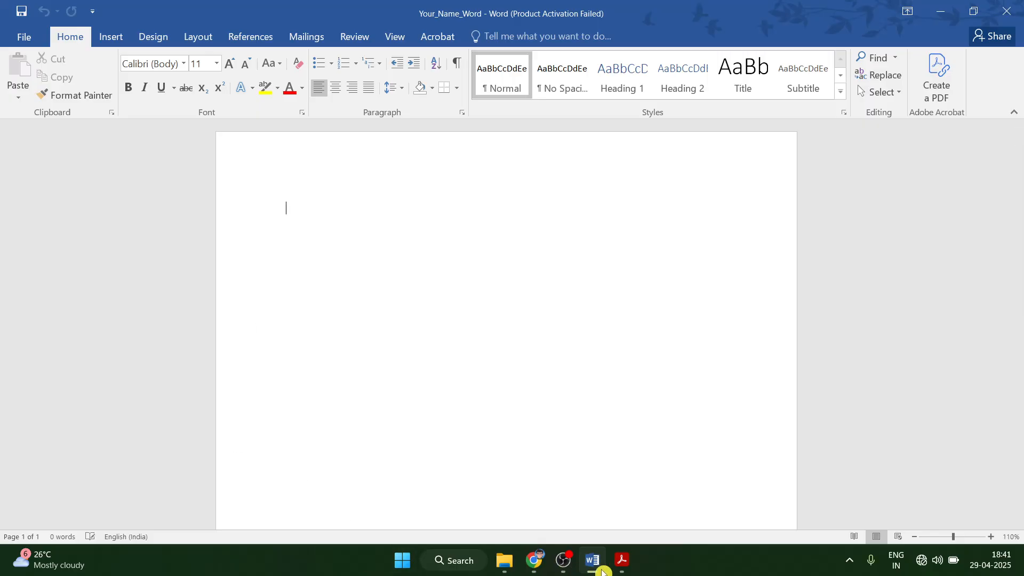
Return to the task PDF and read through Task 2's four paragraphs to be typed.
{"action": "left_click", "coordinate": [622, 560]}
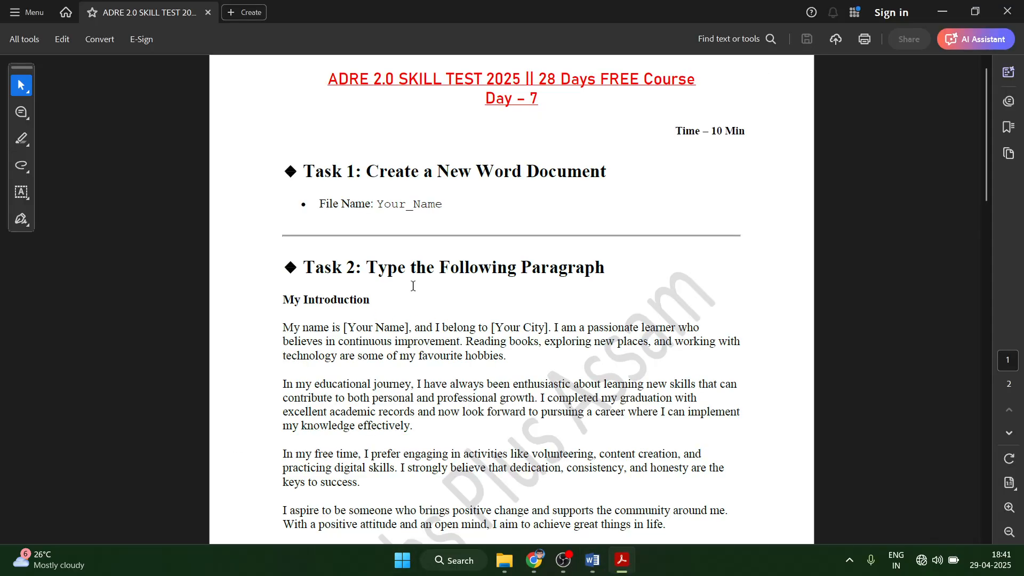
{"action": "scroll", "coordinate": [523, 346], "scroll_direction": "down", "scroll_amount": 2}
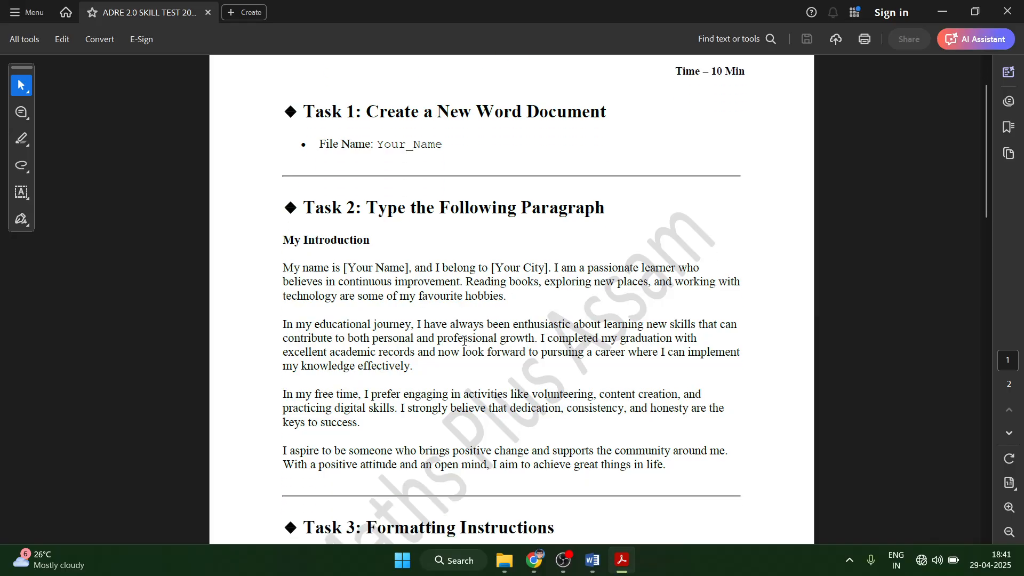
{"action": "scroll", "coordinate": [415, 329], "scroll_direction": "down", "scroll_amount": 2}
{"action": "scroll", "coordinate": [293, 170], "scroll_direction": "up", "scroll_amount": 2}
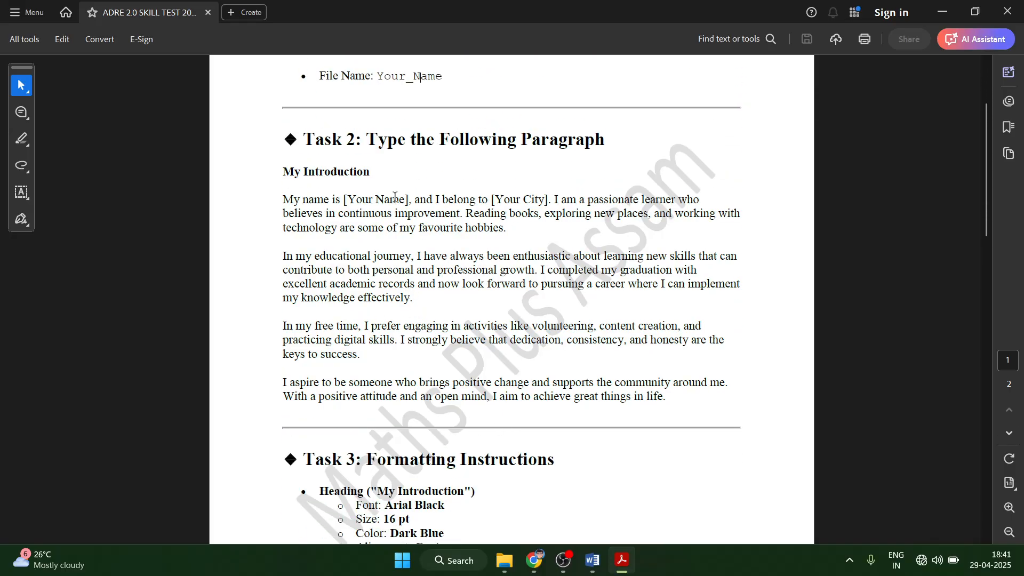
{"action": "left_click_drag", "start_coordinate": [283, 199], "coordinate": [694, 382]}
{"action": "left_click_drag", "start_coordinate": [648, 286], "coordinate": [643, 329]}
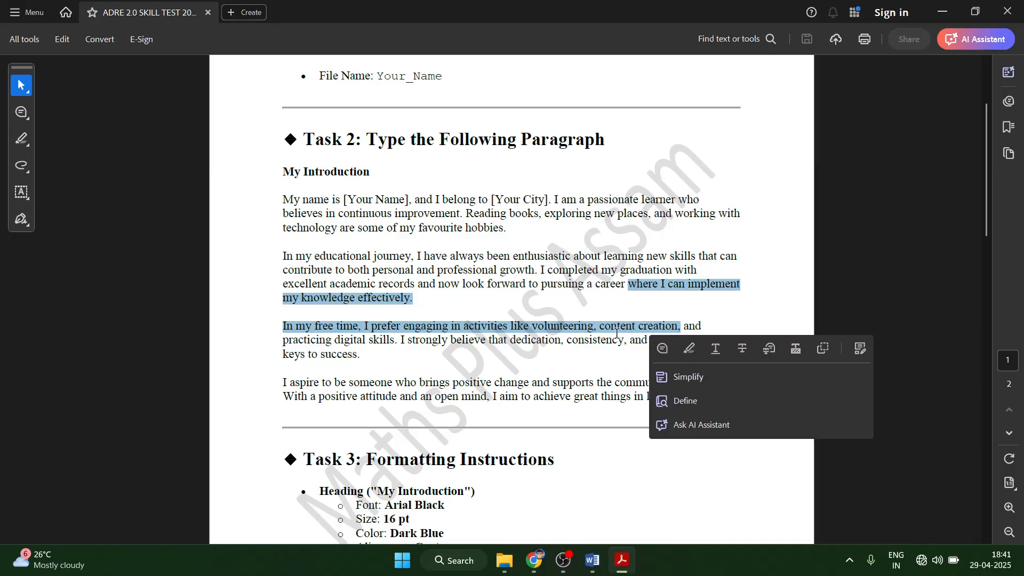
{"action": "left_click", "coordinate": [441, 370]}
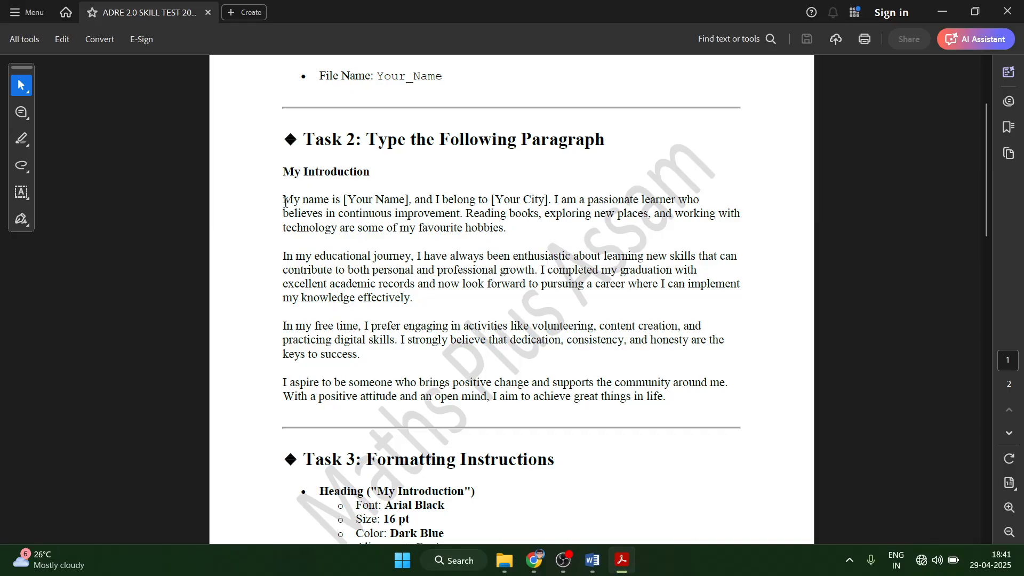
{"action": "left_click_drag", "start_coordinate": [284, 202], "coordinate": [669, 400]}
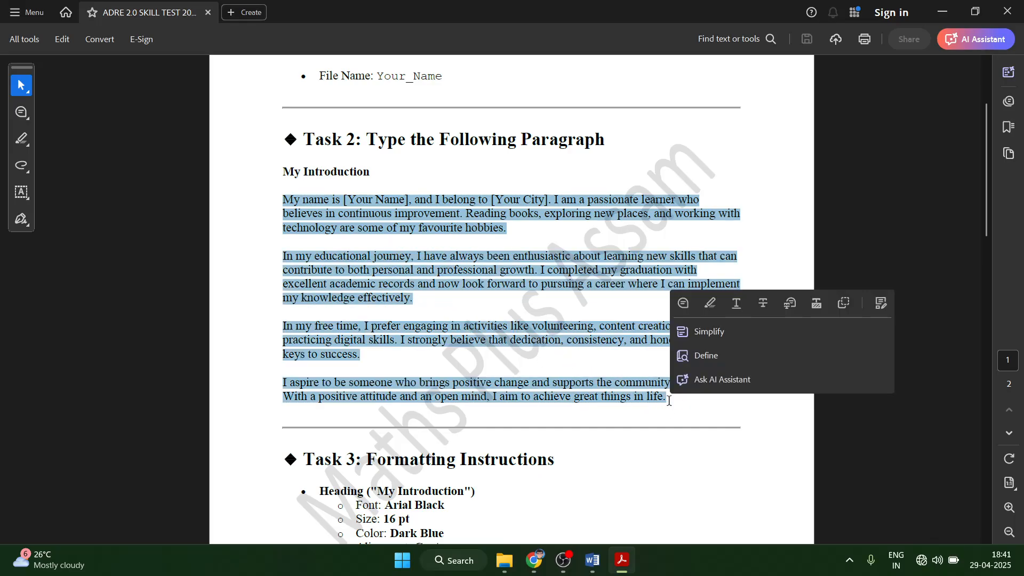
{"action": "left_click", "coordinate": [431, 308]}
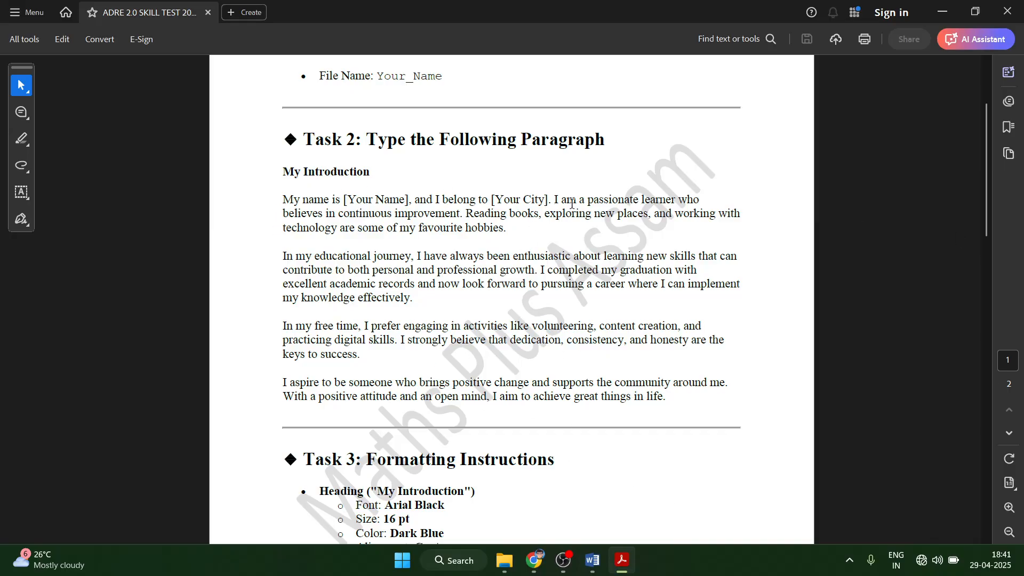
{"action": "mouse_move", "coordinate": [988, 193]}
{"action": "left_mouse_down"}
{"action": "mouse_move", "coordinate": [987, 473]}
{"action": "mouse_move", "coordinate": [995, 179]}
{"action": "left_mouse_up"}
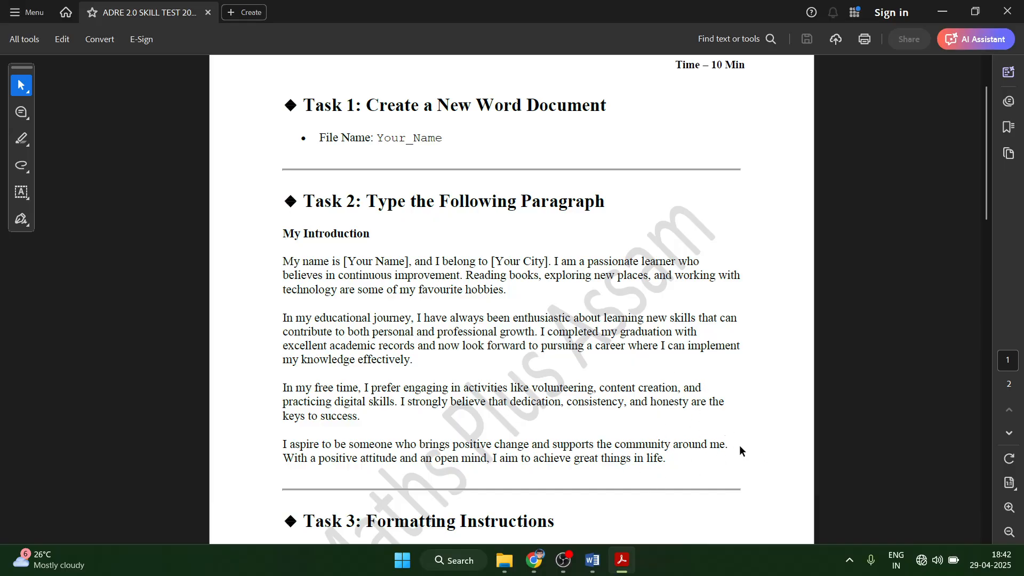
Type the title 'My Introduction' in the Word document.
{"action": "key", "text": "alt+Tab"}
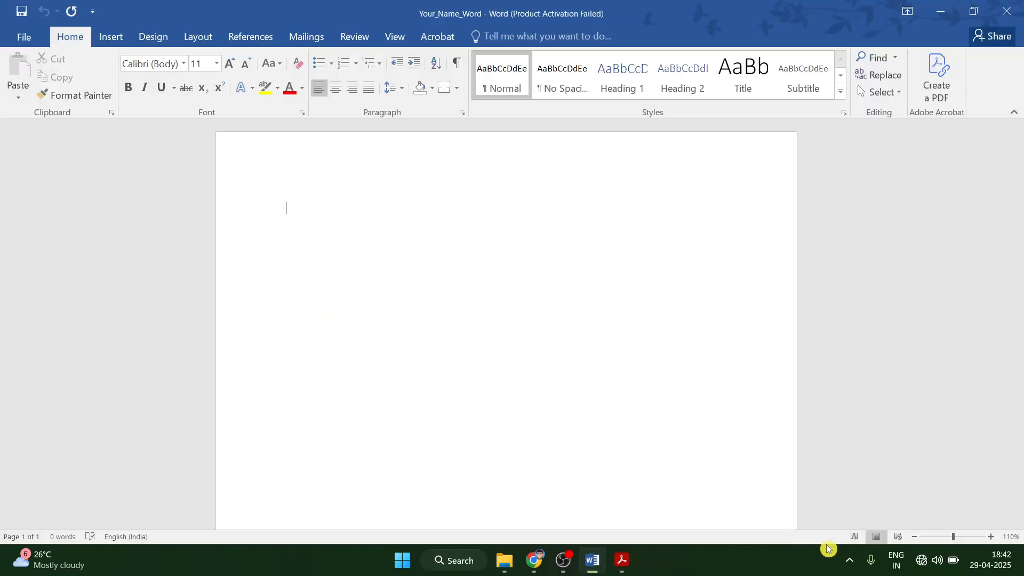
{"action": "type", "text": "M"}
{"action": "type", "text": "y "}
{"action": "type", "text": "Introducti"}
{"action": "type", "text": "omn"}
{"action": "key", "text": "BackSpace"}
{"action": "key", "text": "BackSpace"}
{"action": "type", "text": "n"}
Type the writer's name, 'I belong to Guwahati', and begin 'I am a passionate learner who believes in…'.
{"action": "type", "text": "I am"}
{"action": "key", "text": "BackSpace"}
{"action": "key", "text": "BackSpace"}
{"action": "key", "text": "BackSpace"}
{"action": "type", "text": "name is K"}
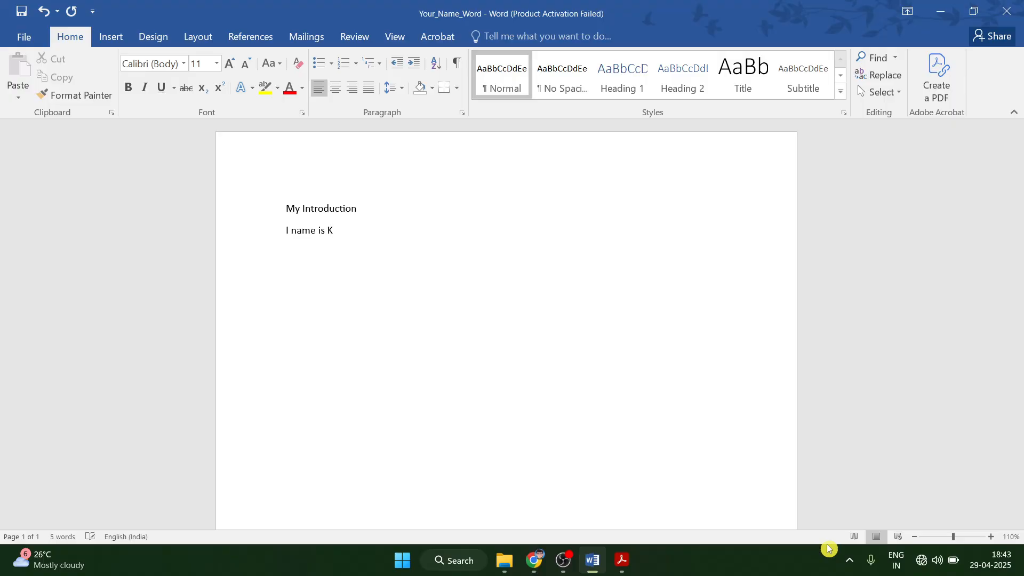
{"action": "key", "text": "BackSpace"}
{"action": "key", "text": "BackSpace"}
{"action": "type", "text": "and I ver"}
{"action": "key", "text": "BackSpace"}
{"action": "key", "text": "BackSpace"}
{"action": "key", "text": "BackSpace"}
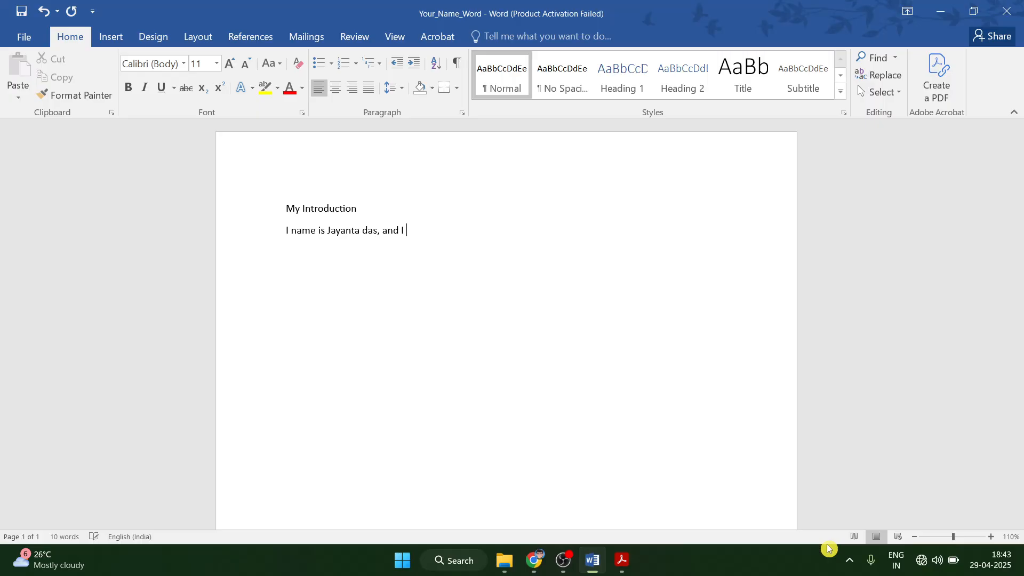
{"action": "type", "text": "belo"}
{"action": "type", "text": "nh to"}
{"action": "type", "text": " Guwaha"}
{"action": "type", "text": "ti"}
{"action": "type", "text": "I am "}
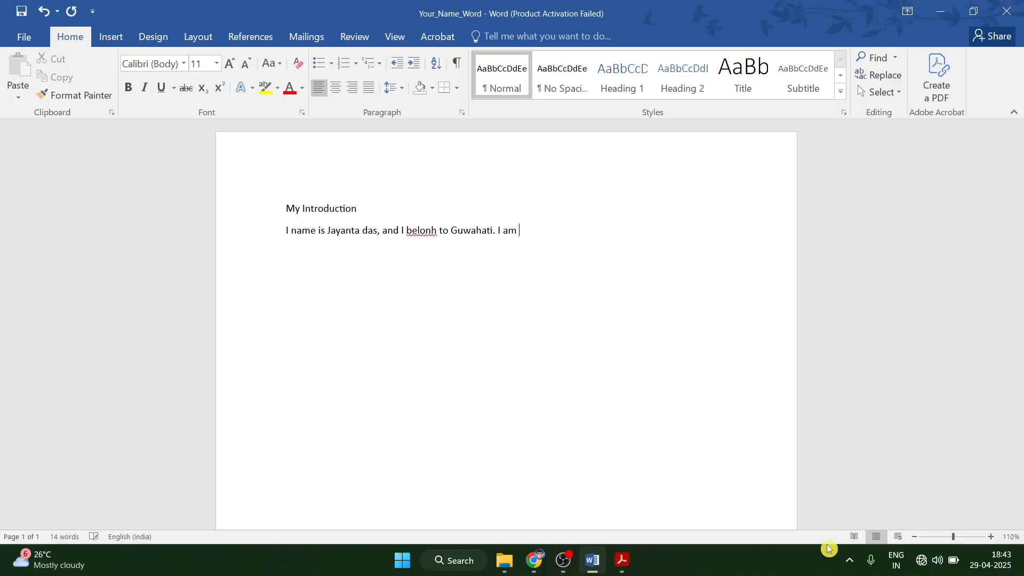
{"action": "type", "text": "a pas"}
{"action": "type", "text": "oi"}
{"action": "key", "text": "BackSpace"}
{"action": "key", "text": "BackSpace"}
{"action": "type", "text": "ionate learnerwho b"}
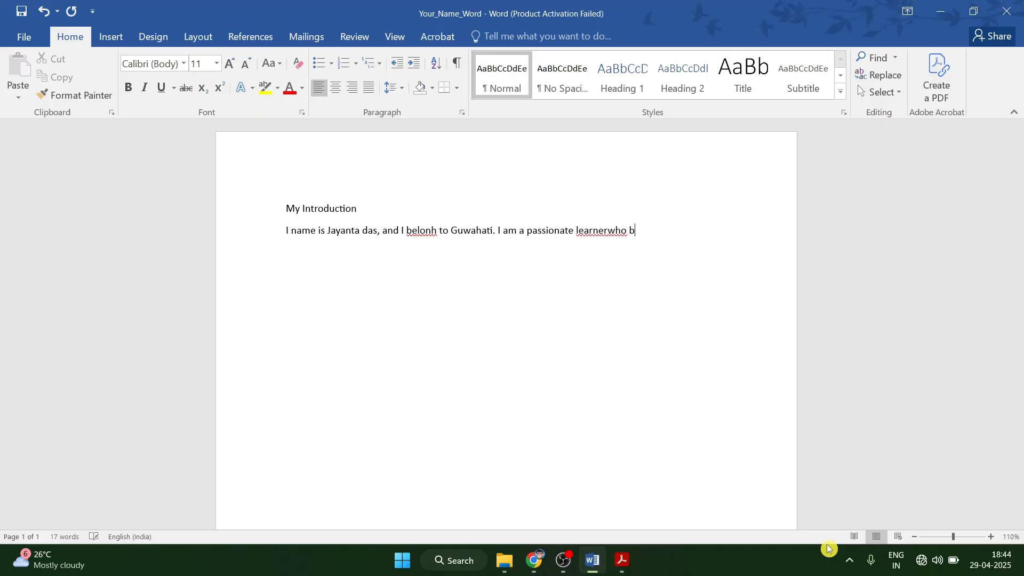
{"action": "type", "text": "elieves in conm"}
Finish the sentence '…believes in continuous improvement.', correcting typos.
{"action": "key", "text": "BackSpace"}
{"action": "type", "text": "tinuation im"}
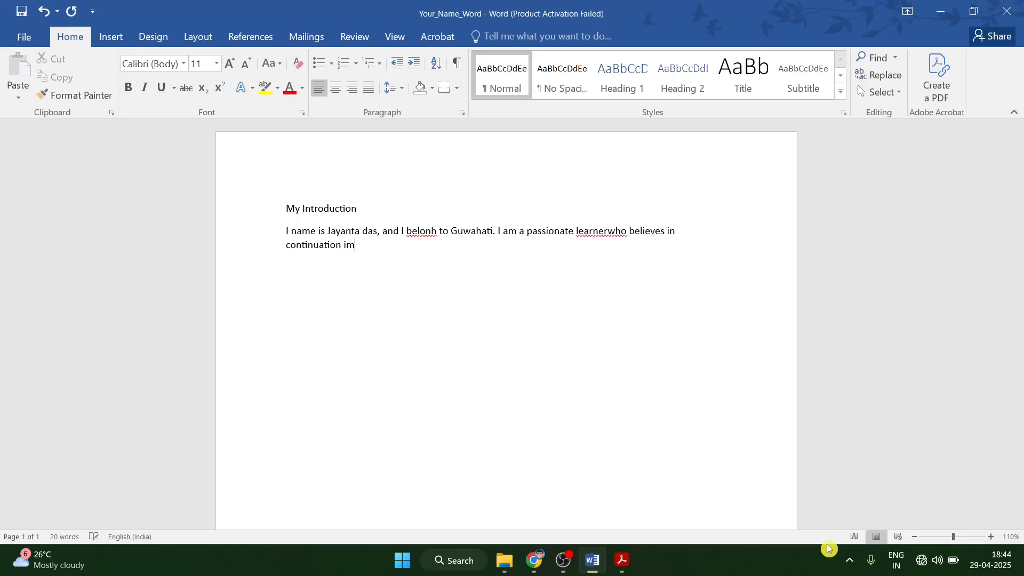
{"action": "type", "text": "pro"}
{"action": "type", "text": "emen"}
{"action": "key", "text": "BackSpace"}
{"action": "key", "text": "BackSpace"}
{"action": "type", "text": "went"}
{"action": "key", "text": "BackSpace"}
{"action": "key", "text": "BackSpace"}
{"action": "key", "text": "BackSpace"}
{"action": "key", "text": "BackSpace"}
{"action": "key", "text": "BackSpace"}
{"action": "type", "text": "ment. Read"}
Type the hobbies sentence ending 'some of my favourite hobbies.' and begin 'In my educational journey…'.
{"action": "key", "text": "BackSpace"}
{"action": "type", "text": "du"}
{"action": "key", "text": "BackSpace"}
{"action": "type", "text": "ing books, "}
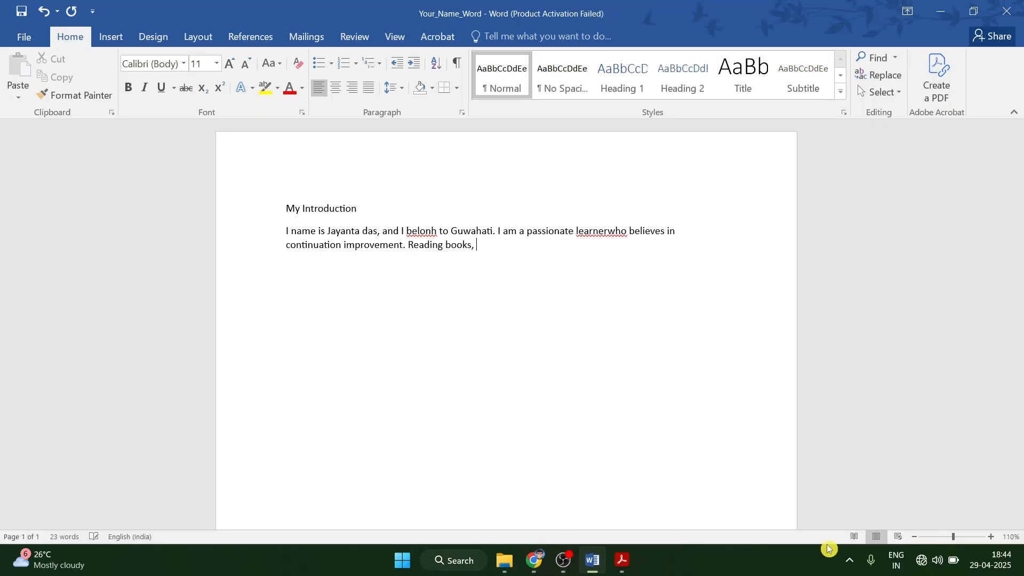
{"action": "type", "text": "exploring new places, and wor"}
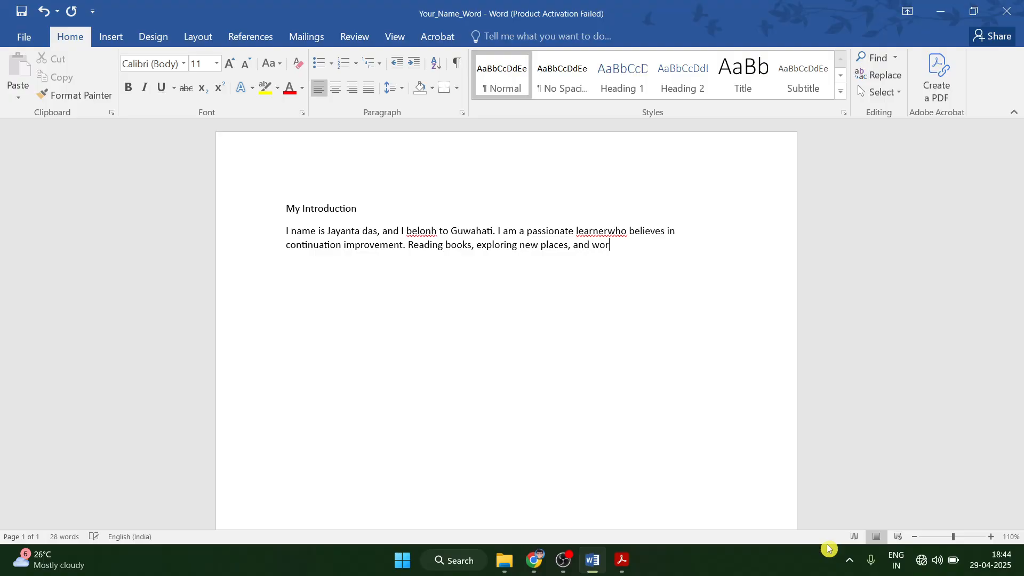
{"action": "type", "text": "king with techno"}
{"action": "key", "text": "BackSpace"}
{"action": "type", "text": "ok"}
{"action": "key", "text": "BackSpace"}
{"action": "type", "text": "logy are some "}
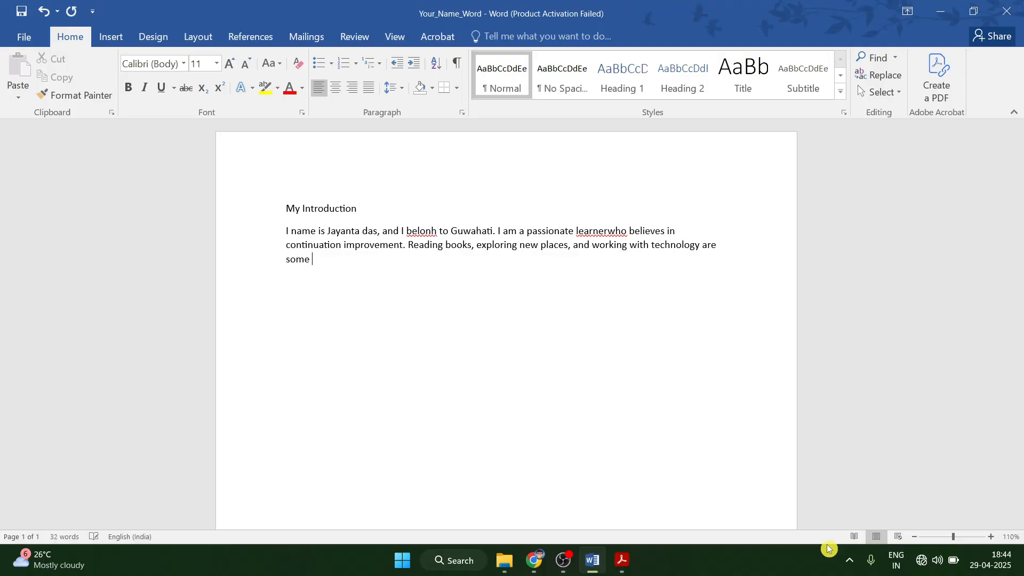
{"action": "type", "text": "of my favouritr"}
{"action": "key", "text": "BackSpace"}
{"action": "key", "text": "BackSpace"}
{"action": "type", "text": "e "}
{"action": "type", "text": "hobbies"}
{"action": "type", "text": "."}
{"action": "type", "text": "n "}
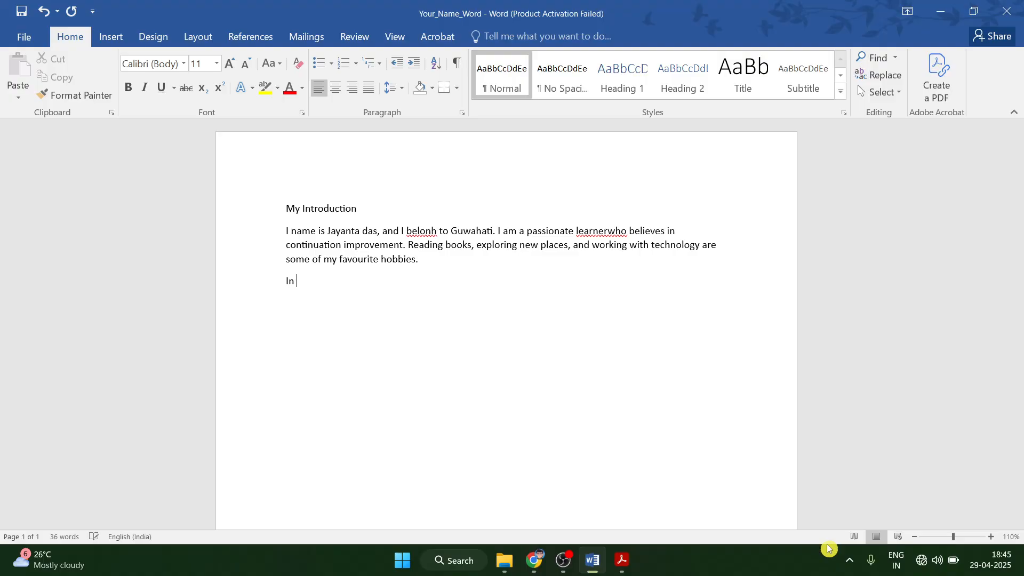
{"action": "type", "text": "my educational journrey"}
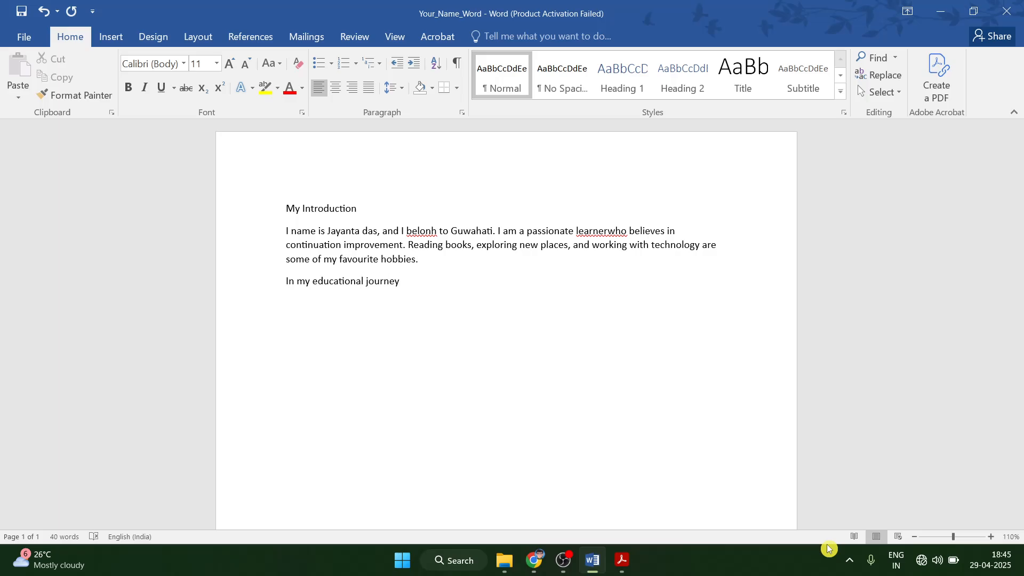
{"action": "type", "text": ", I have been enthuasiastic "}
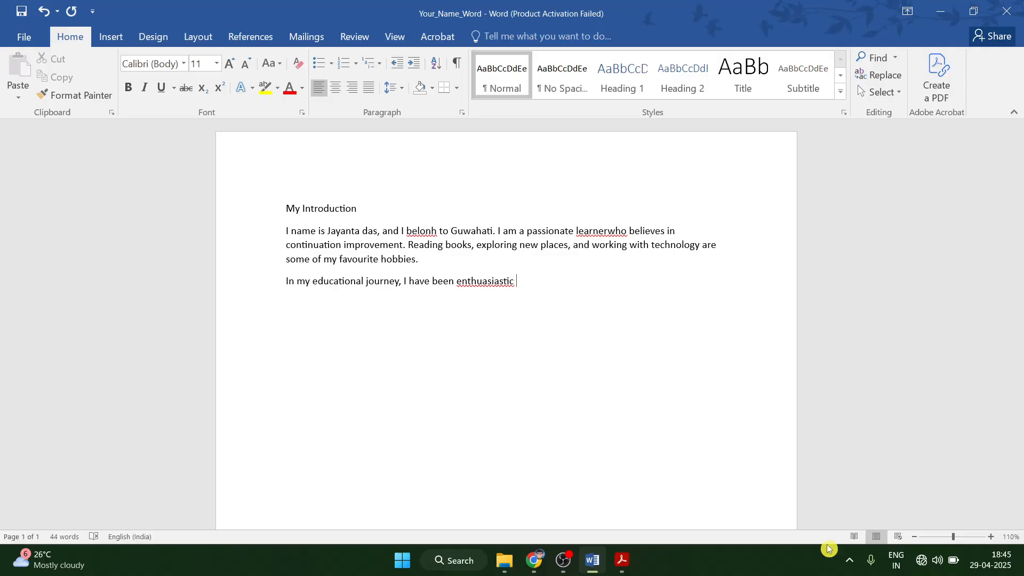
{"action": "type", "text": "about learning new skil"}
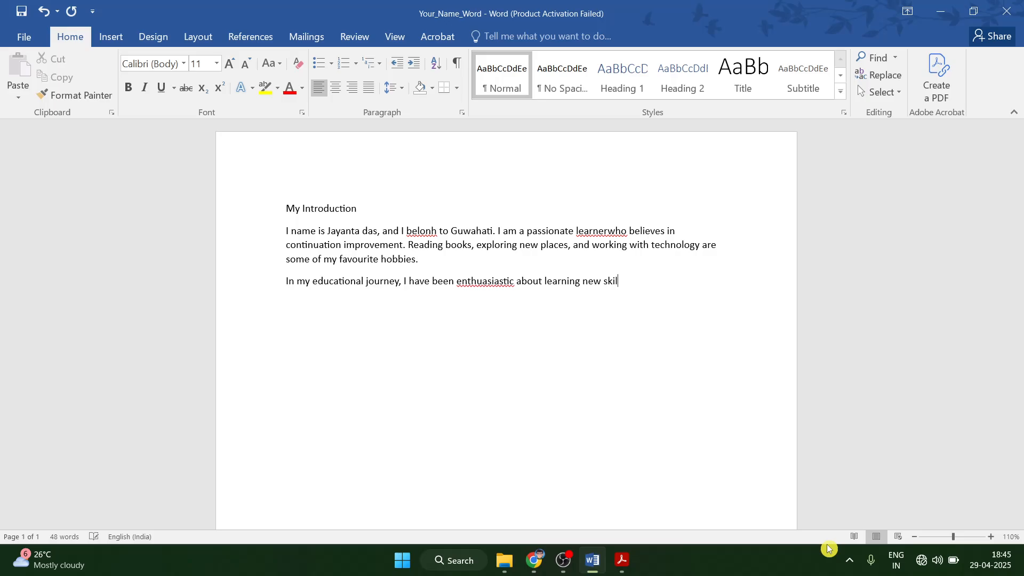
Continue the second paragraph through 'about learning new skills', fixing typos.
{"action": "type", "text": "ls"}
Copy the PDF text from 'that can contribute' to 'great things in life.' and paste it after 'skills'.
{"action": "left_click", "coordinate": [621, 560]}
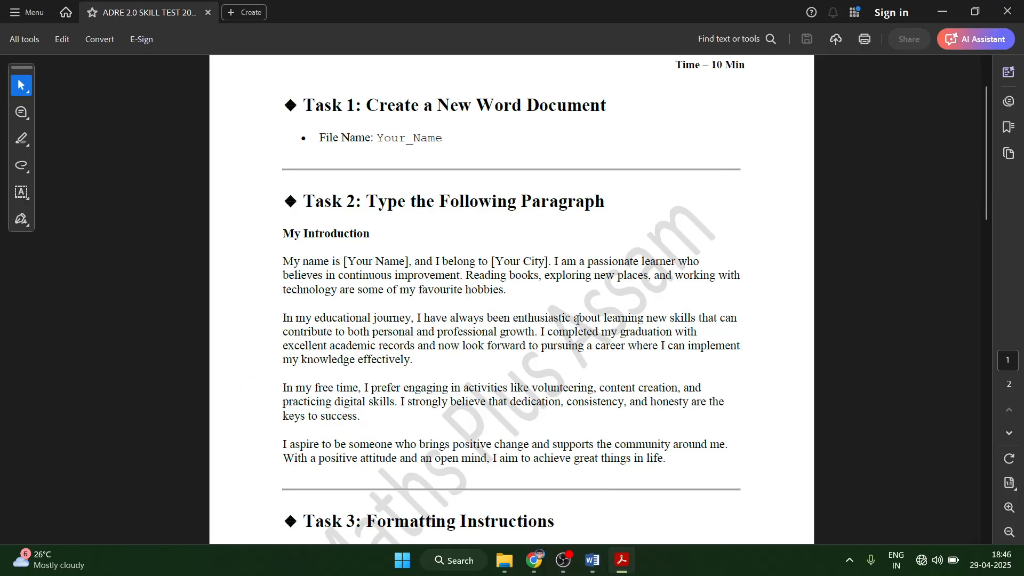
{"action": "left_click_drag", "start_coordinate": [699, 319], "coordinate": [674, 468]}
{"action": "key", "text": "ctrl+c"}
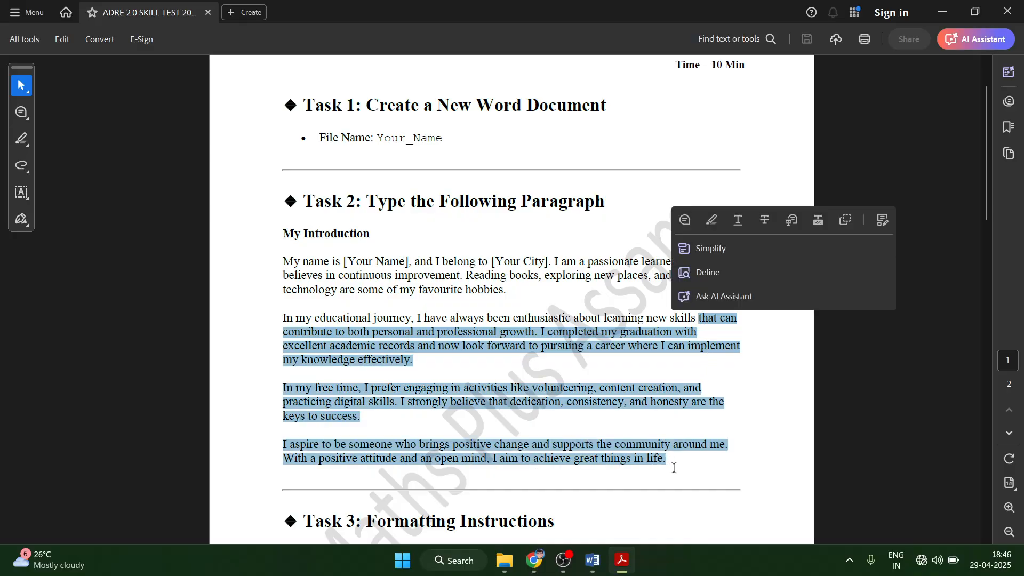
{"action": "left_click", "coordinate": [592, 560]}
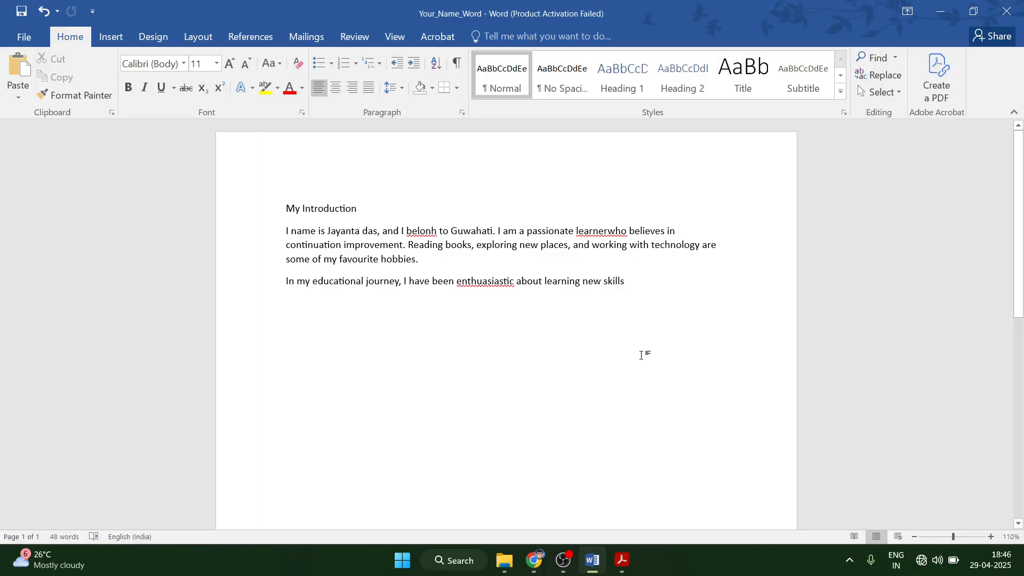
{"action": "key", "text": "ctrl+v"}
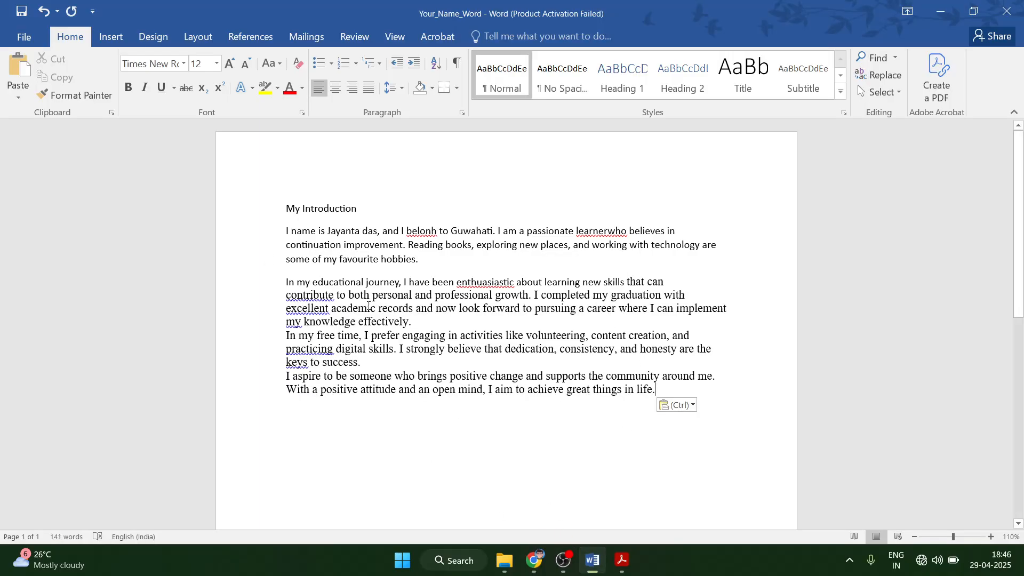
{"action": "left_click", "coordinate": [424, 230]}
Correct 'belonh', 'learnerwho' and 'enthuasiastic' to 'belong', 'learner who' and 'enthusiastic'.
{"action": "right_click", "coordinate": [420, 232]}
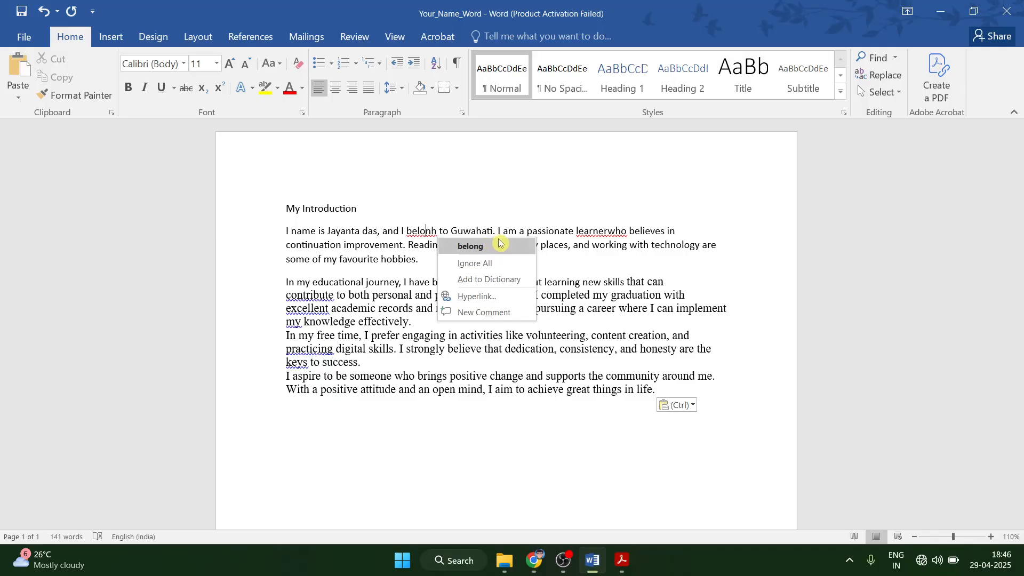
{"action": "left_click", "coordinate": [506, 250]}
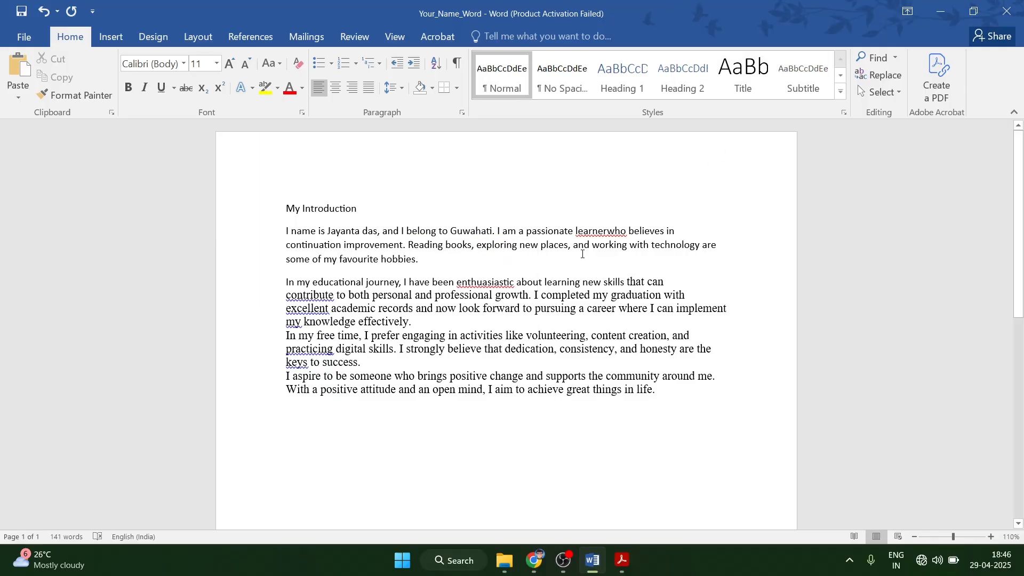
{"action": "right_click", "coordinate": [595, 228]}
{"action": "left_click", "coordinate": [648, 247]}
{"action": "left_click", "coordinate": [468, 283]}
{"action": "right_click", "coordinate": [511, 285]}
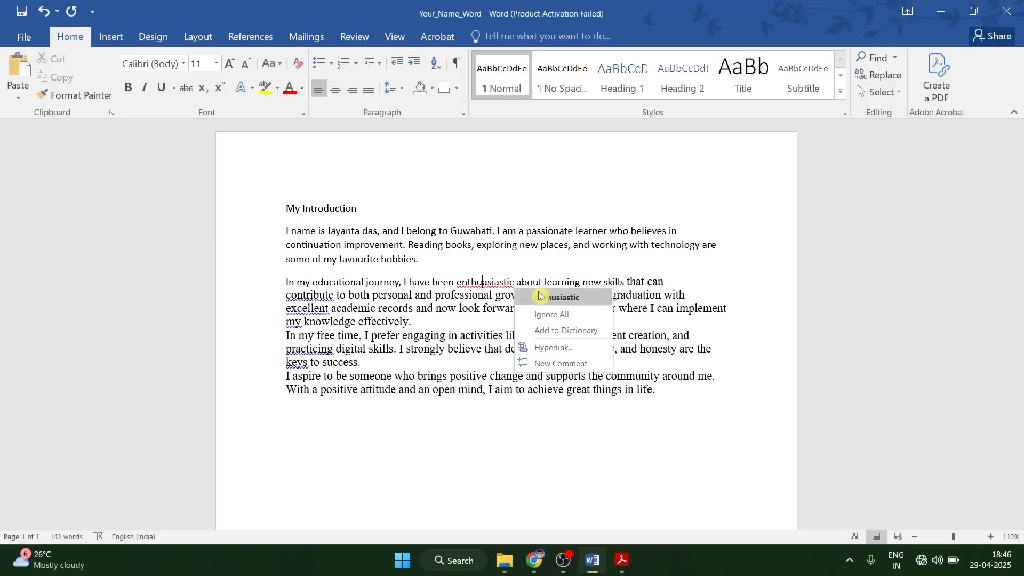
{"action": "left_click", "coordinate": [580, 297]}
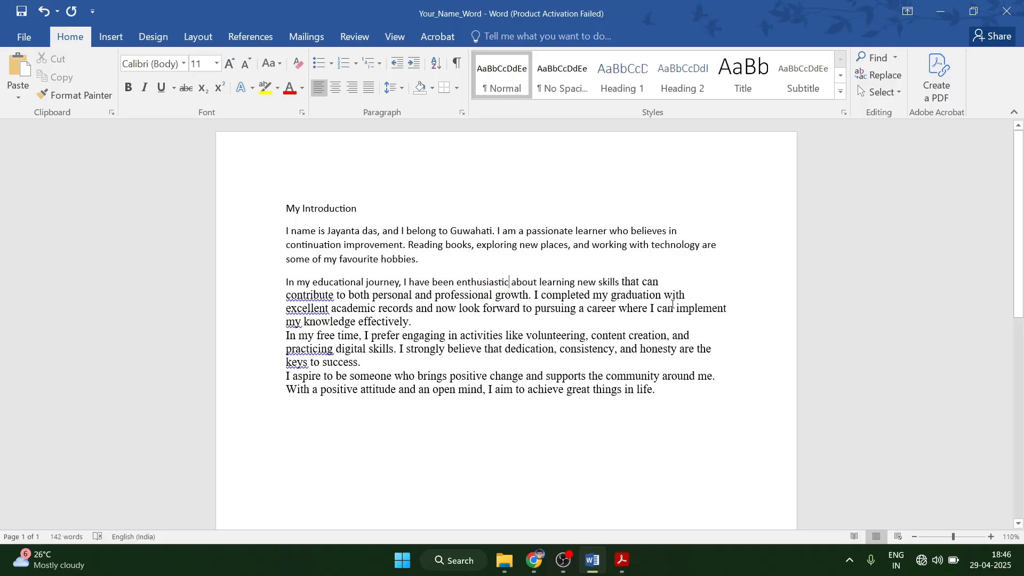
Rejoin the pasted 'contribute' and 'excellent academic records' lines to their sentences.
{"action": "left_click", "coordinate": [293, 295]}
{"action": "key", "text": "BackSpace"}
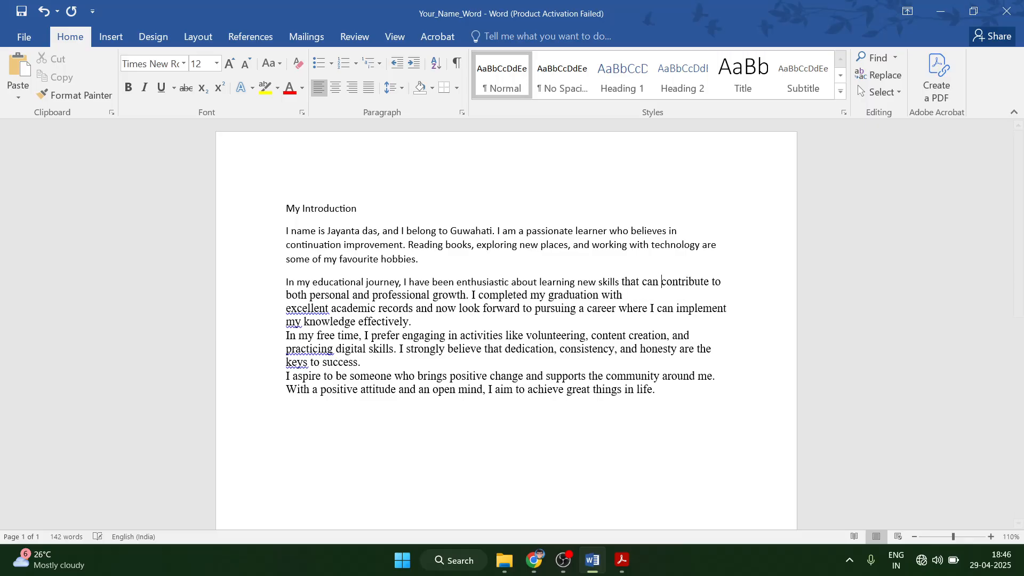
{"action": "left_click", "coordinate": [287, 309]}
{"action": "key", "text": "BackSpace"}
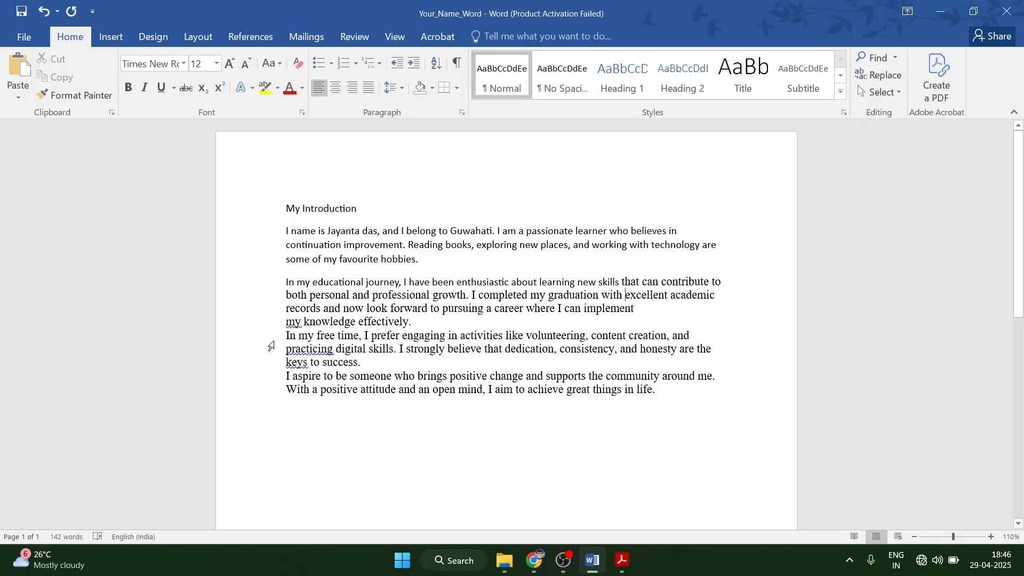
Rejoin the 'my knowledge effectively' and 'practicing' lines, adding a blank line after the educational paragraph.
{"action": "left_click", "coordinate": [284, 323]}
{"action": "key", "text": "BackSpace"}
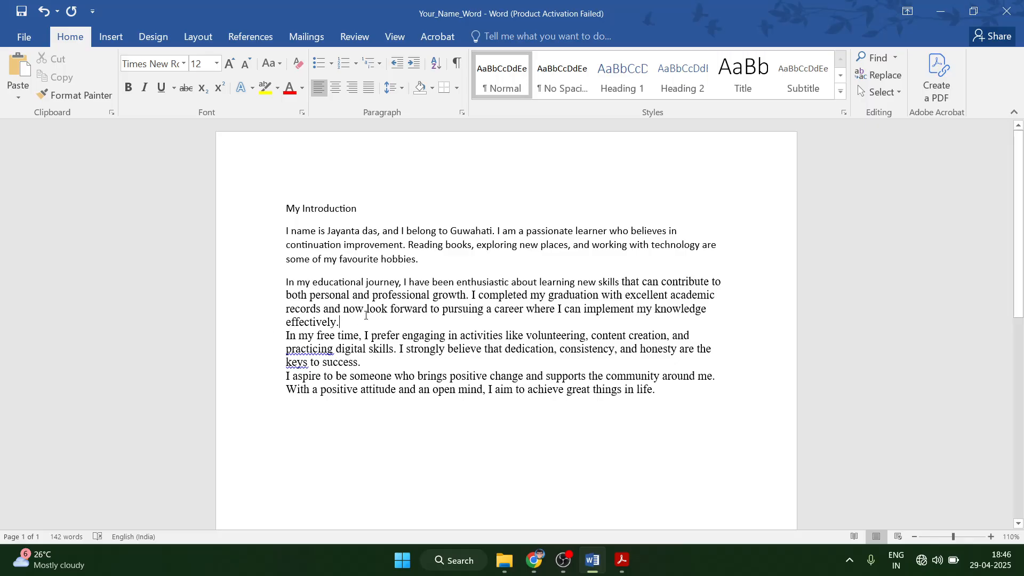
{"action": "key", "text": "Return"}
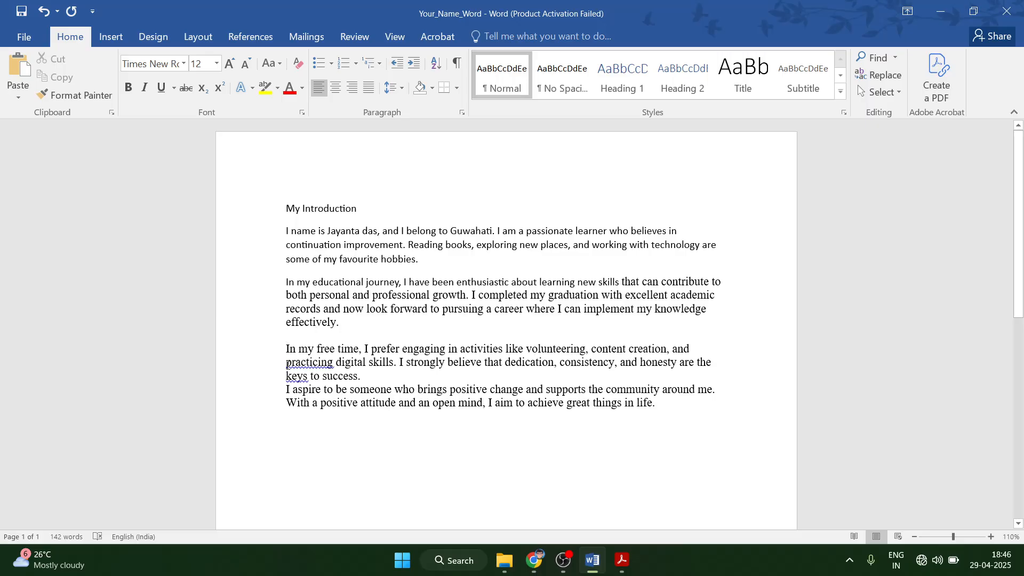
{"action": "left_click", "coordinate": [287, 365]}
{"action": "key", "text": "BackSpace"}
{"action": "left_click", "coordinate": [279, 375]}
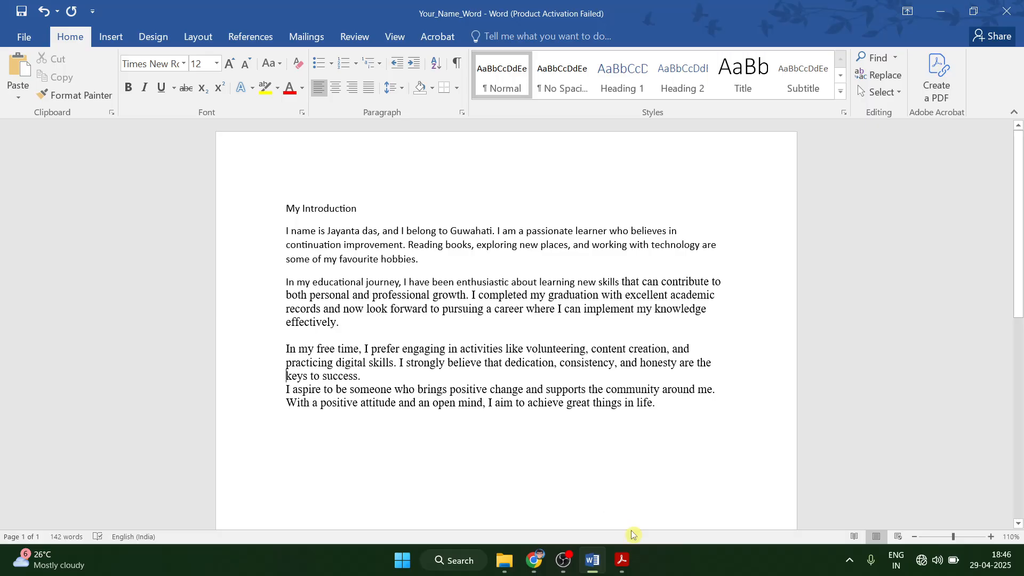
After checking the PDF, separate the aspiration paragraph with a blank line after 'keys to success.'.
{"action": "left_click", "coordinate": [621, 560]}
{"action": "left_click", "coordinate": [363, 466]}
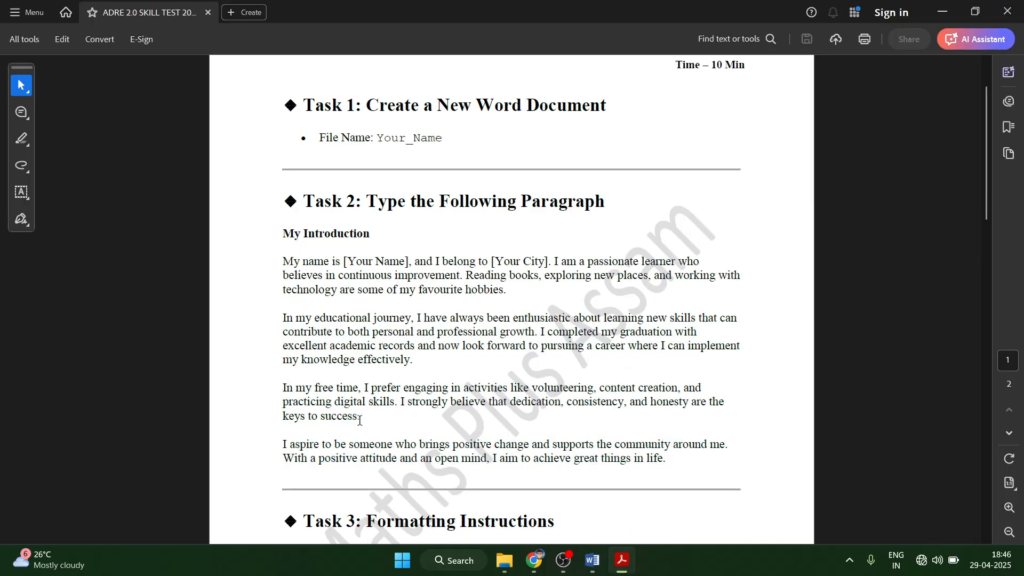
{"action": "left_click", "coordinate": [593, 561]}
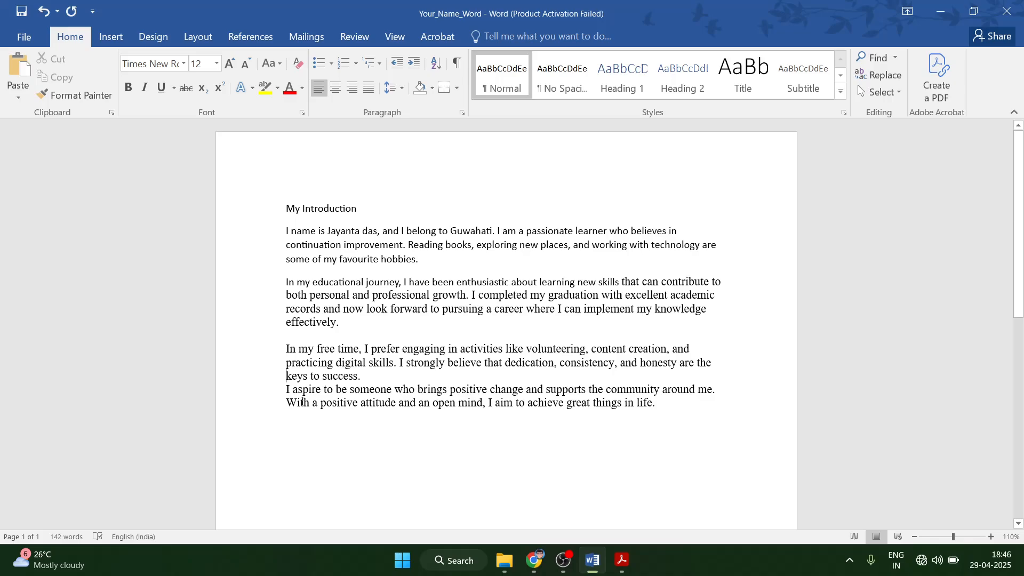
{"action": "left_click", "coordinate": [395, 382]}
{"action": "key", "text": "Return"}
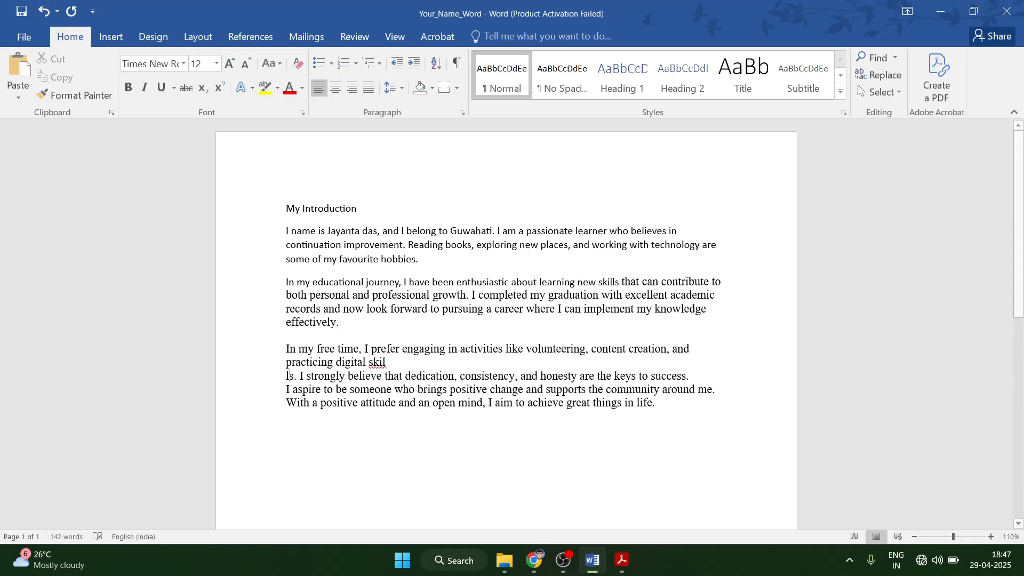
{"action": "key", "text": "ctrl+z"}
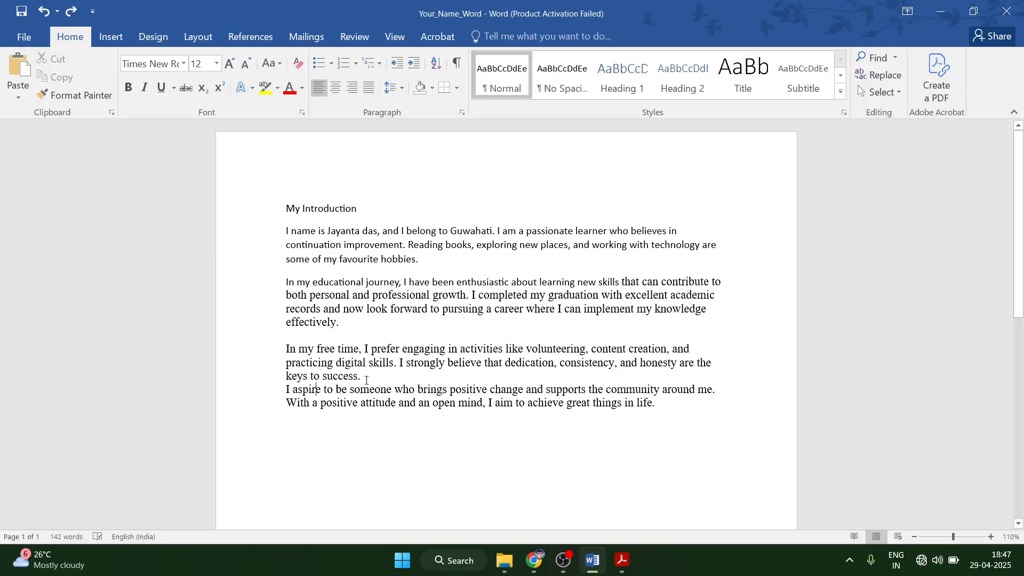
{"action": "key", "text": "Return"}
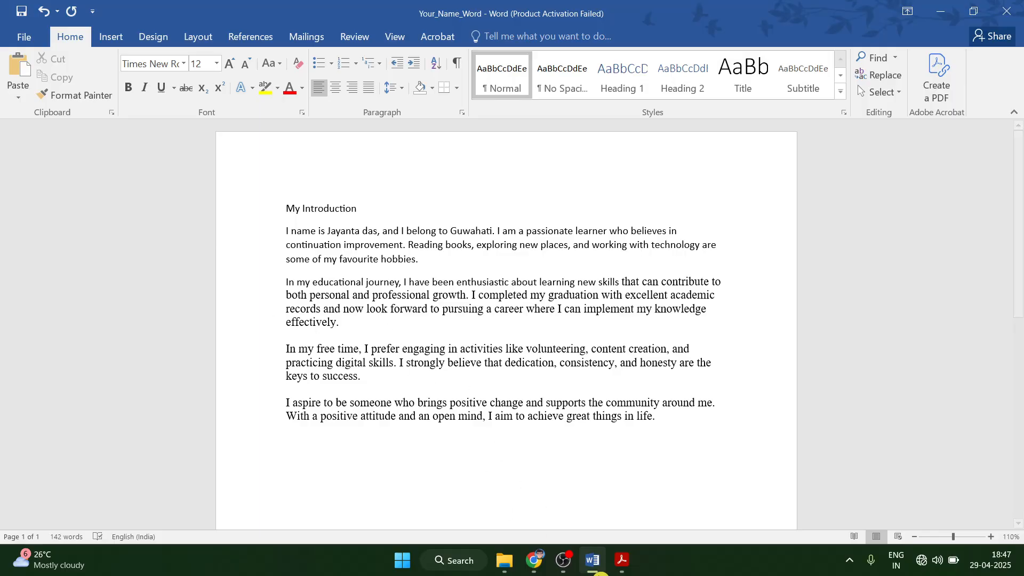
{"action": "left_click", "coordinate": [622, 560]}
Copy the first paragraph's Calibri 11 formatting onto the lower body paragraphs with Format Painter.
{"action": "left_click", "coordinate": [593, 561]}
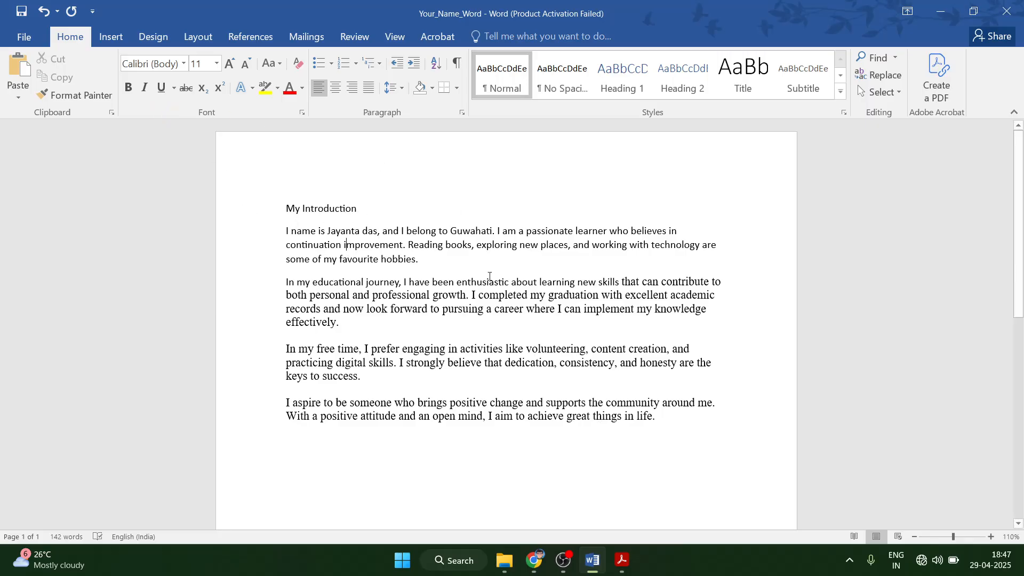
{"action": "left_click", "coordinate": [101, 95]}
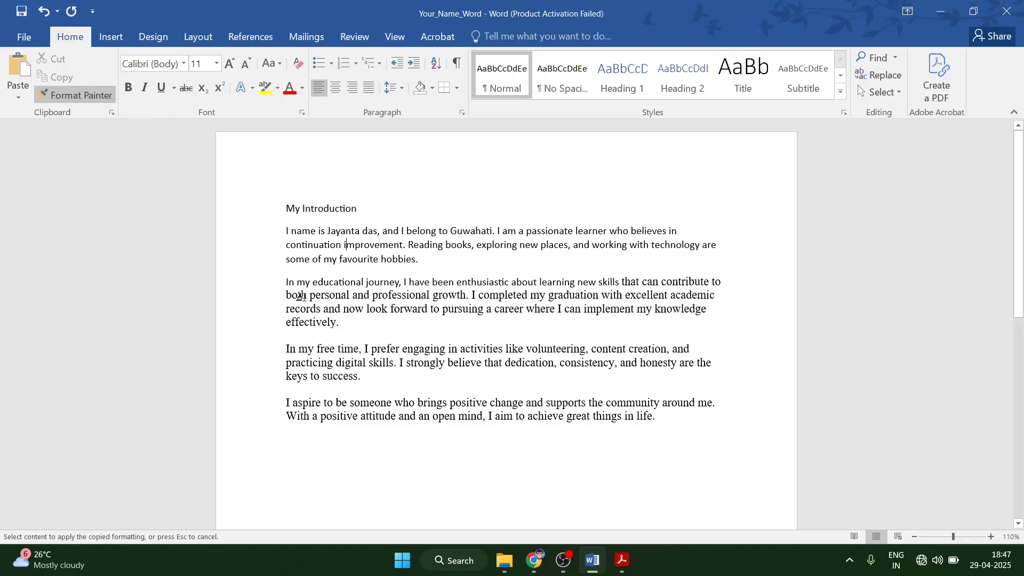
{"action": "mouse_move", "coordinate": [286, 279]}
{"action": "left_mouse_down"}
{"action": "mouse_move", "coordinate": [696, 404]}
{"action": "mouse_move", "coordinate": [658, 418]}
{"action": "left_mouse_up"}
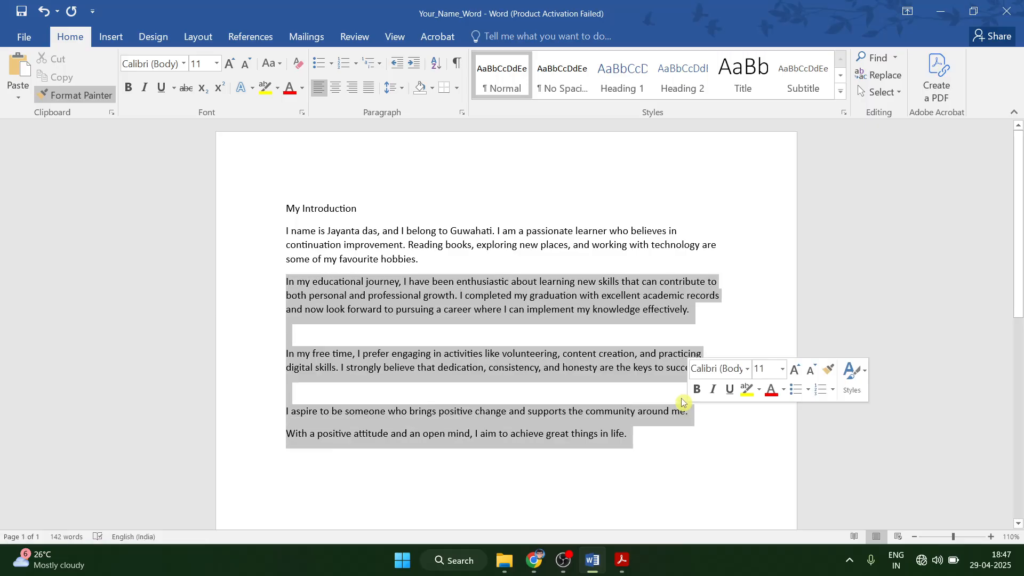
{"action": "left_click", "coordinate": [460, 358]}
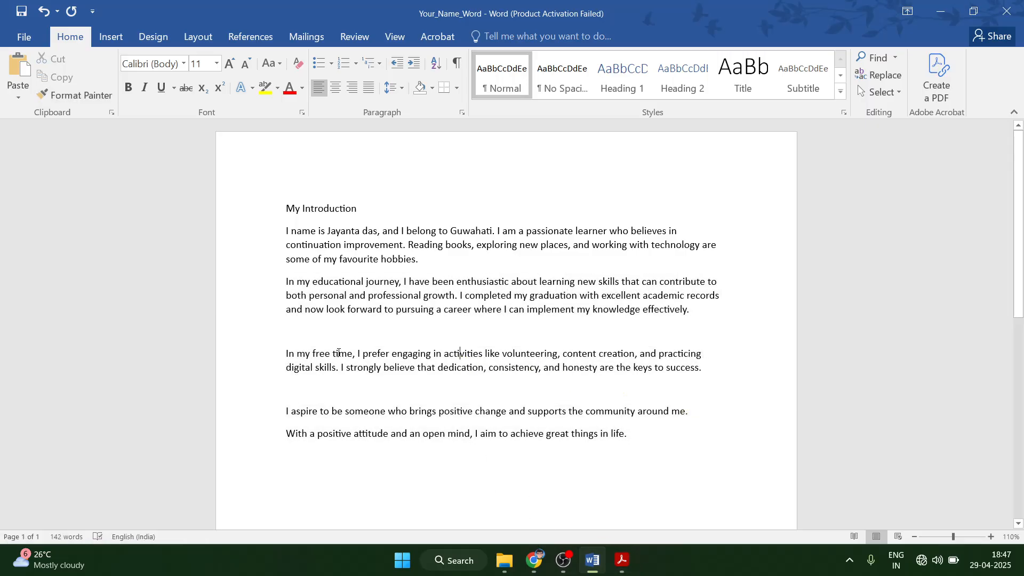
Delete the extra blank lines and join 'With a positive attitude…' onto the 'I aspire' paragraph.
{"action": "left_click", "coordinate": [305, 335]}
{"action": "key", "text": "BackSpace"}
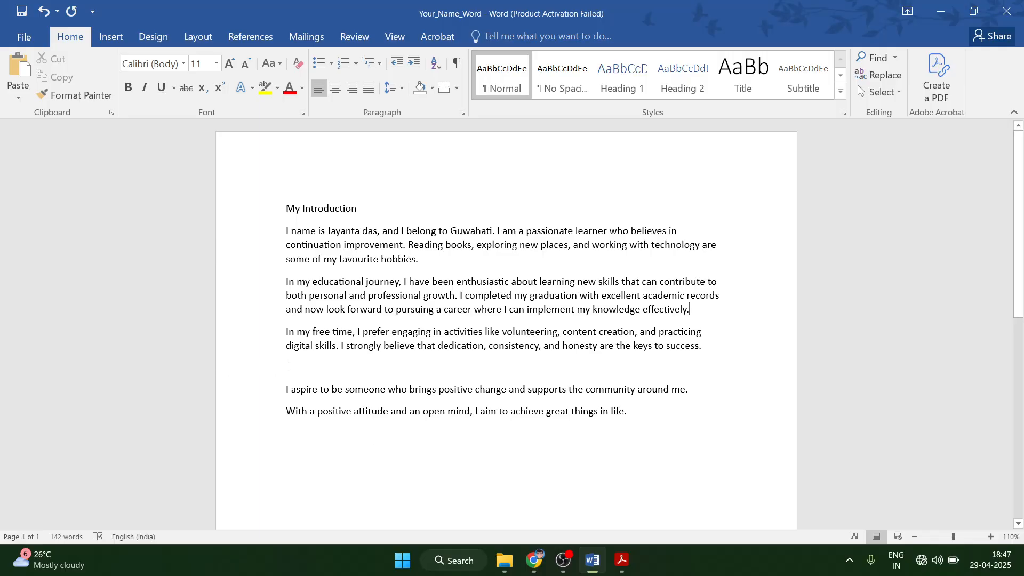
{"action": "left_click", "coordinate": [293, 368]}
{"action": "key", "text": "BackSpace"}
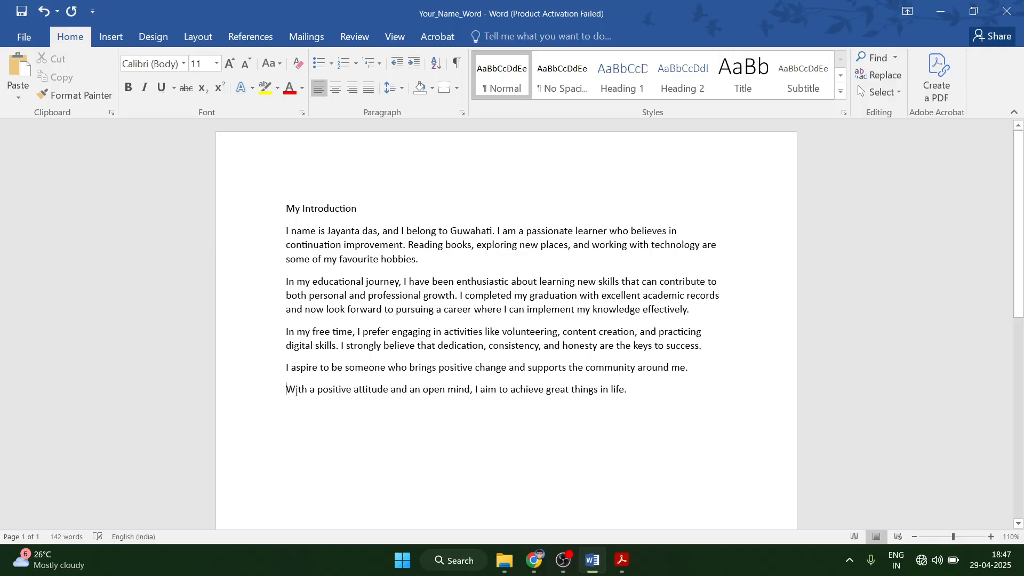
{"action": "key", "text": "BackSpace"}
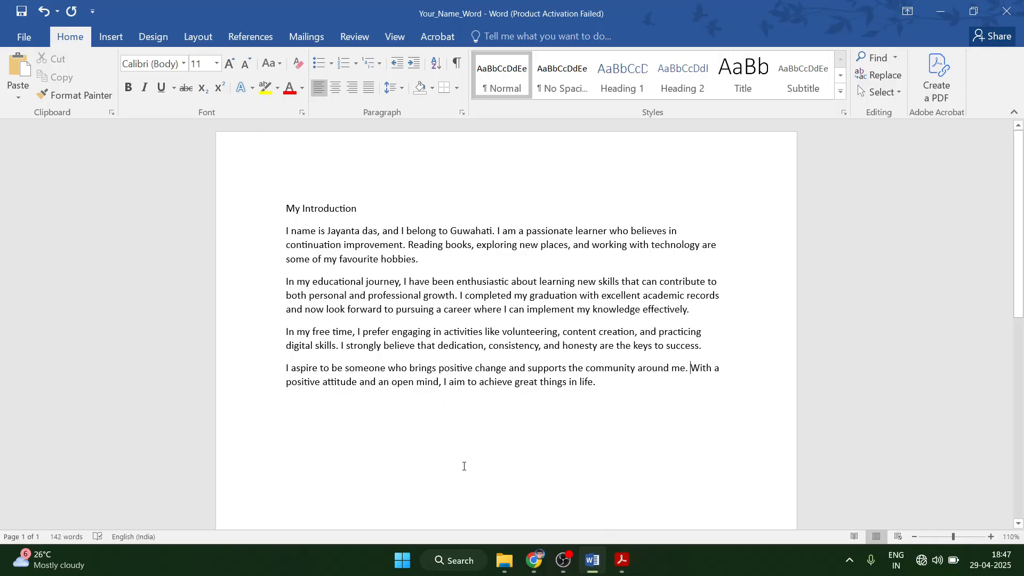
{"action": "left_click", "coordinate": [622, 560]}
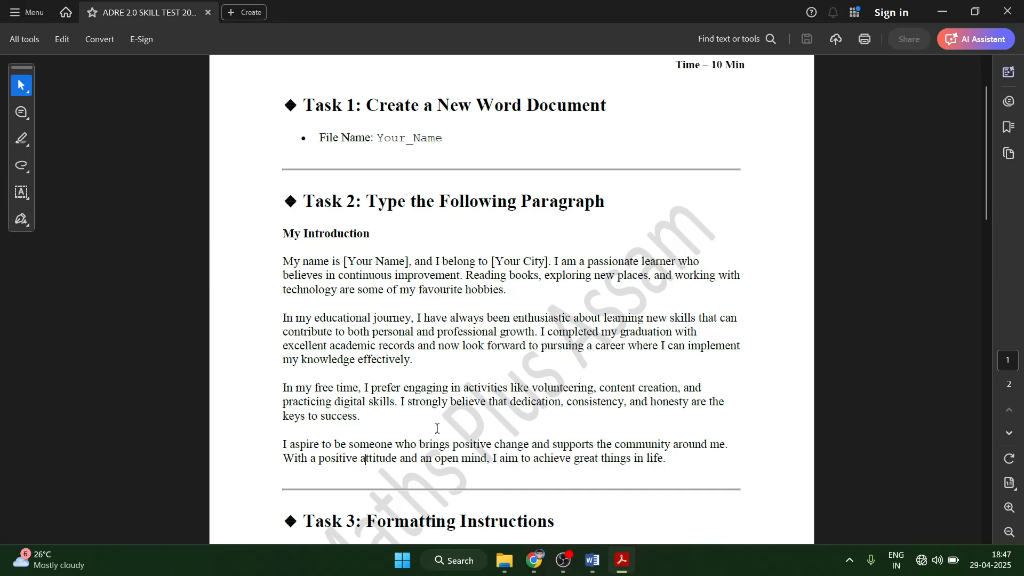
Check Task 3's Arial Black heading requirement in the PDF, then select the My Introduction heading.
{"action": "scroll", "coordinate": [436, 428], "scroll_direction": "down", "scroll_amount": 4}
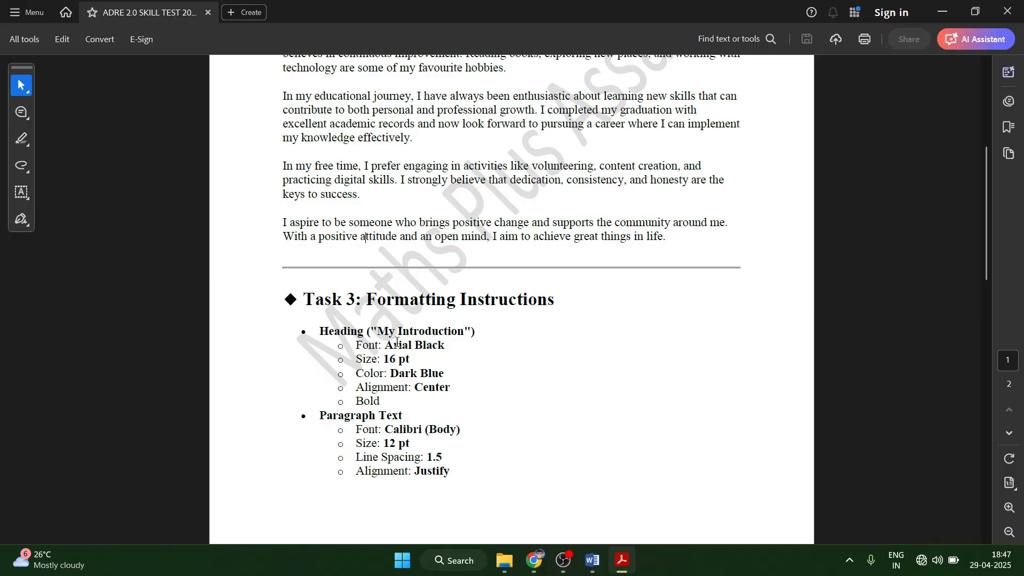
{"action": "left_click_drag", "start_coordinate": [358, 345], "coordinate": [439, 351]}
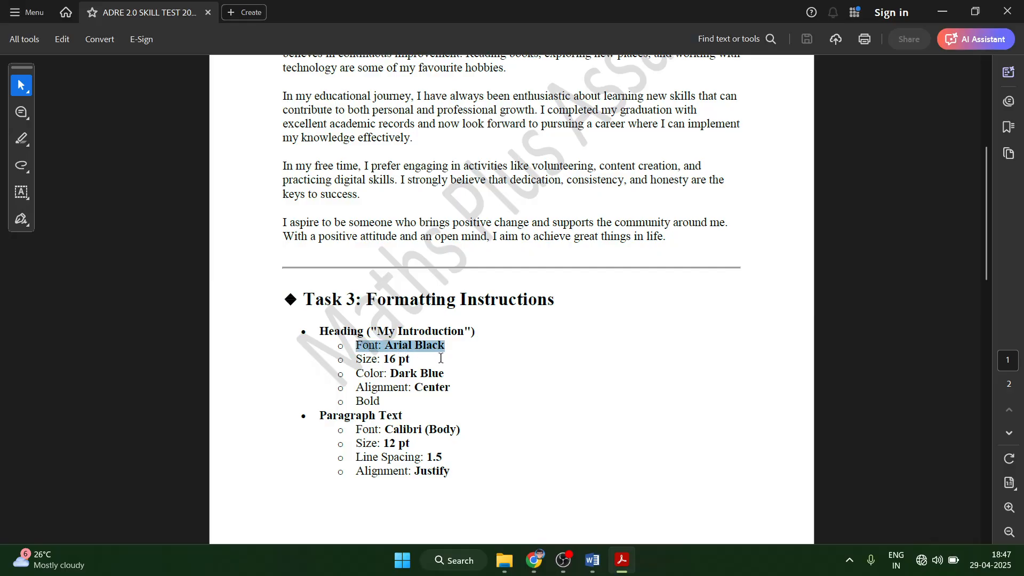
{"action": "left_click", "coordinate": [624, 471]}
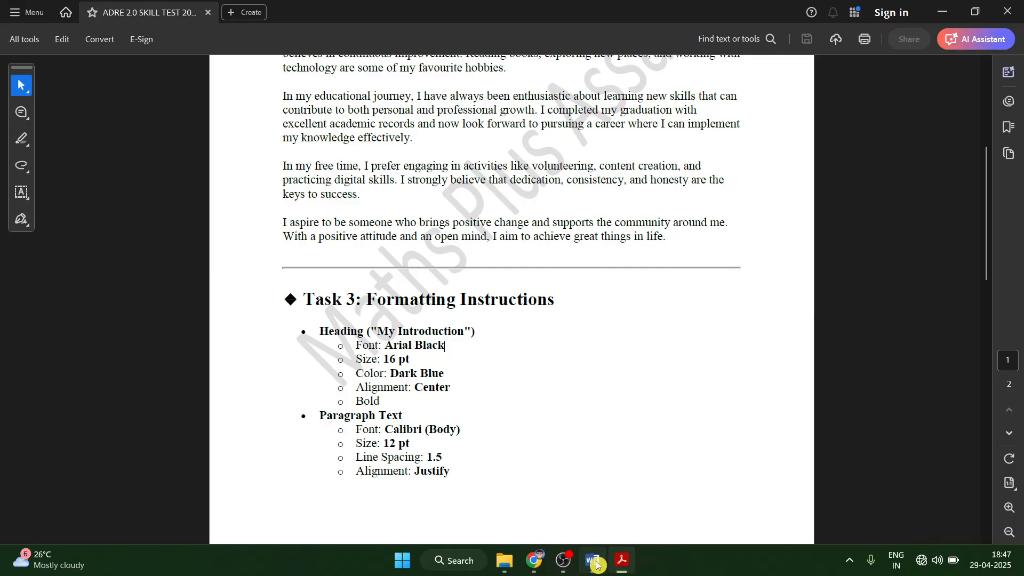
{"action": "left_click", "coordinate": [594, 562]}
{"action": "left_click_drag", "start_coordinate": [287, 208], "coordinate": [368, 209]}
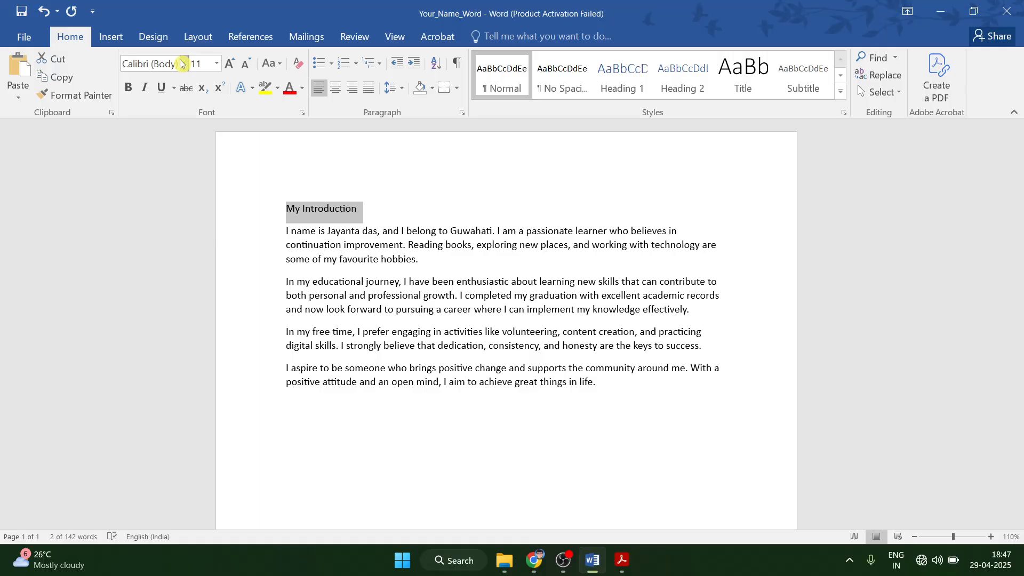
Set the My Introduction heading to Arial Black, 16 pt.
{"action": "left_click", "coordinate": [184, 64]}
{"action": "left_click", "coordinate": [194, 276]}
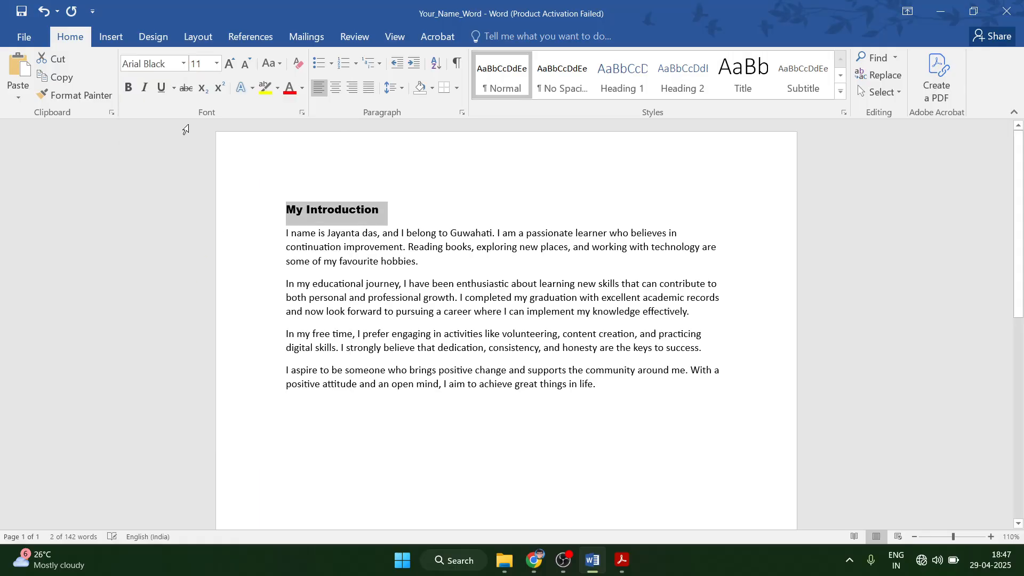
{"action": "left_click", "coordinate": [216, 64]}
{"action": "left_click", "coordinate": [198, 156]}
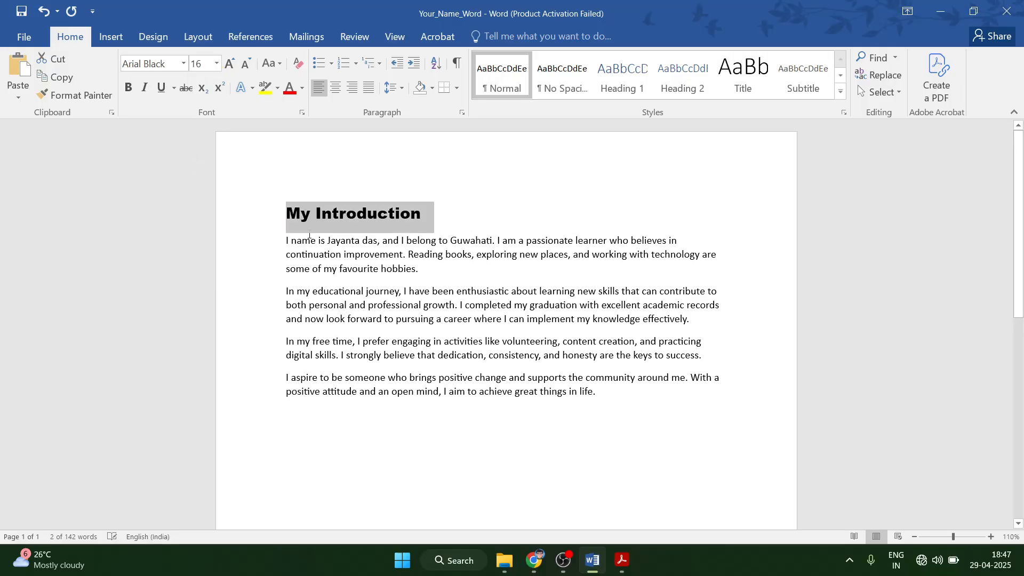
After checking the PDF, colour the heading Dark Blue.
{"action": "left_click", "coordinate": [622, 560]}
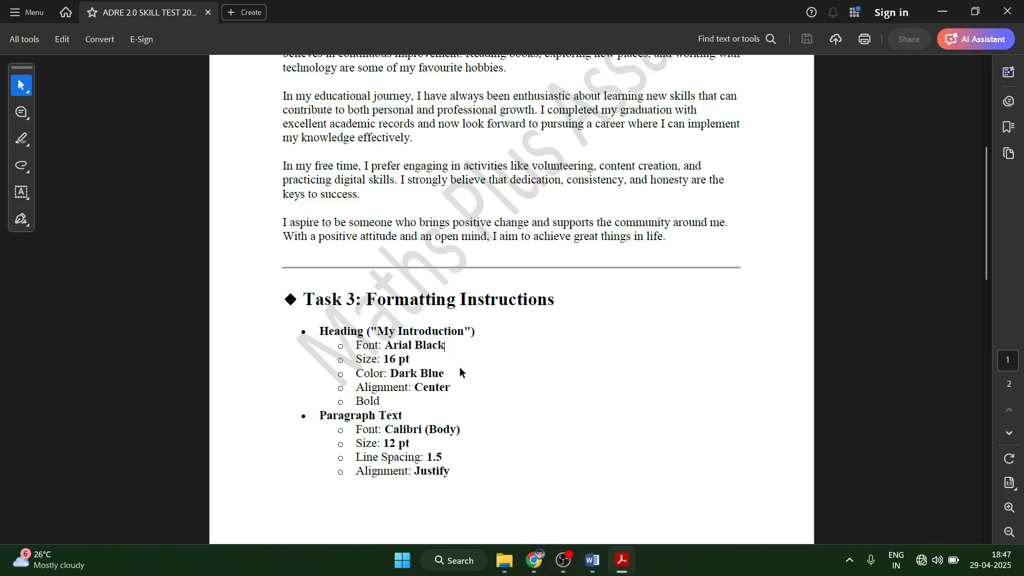
{"action": "left_click", "coordinate": [592, 557]}
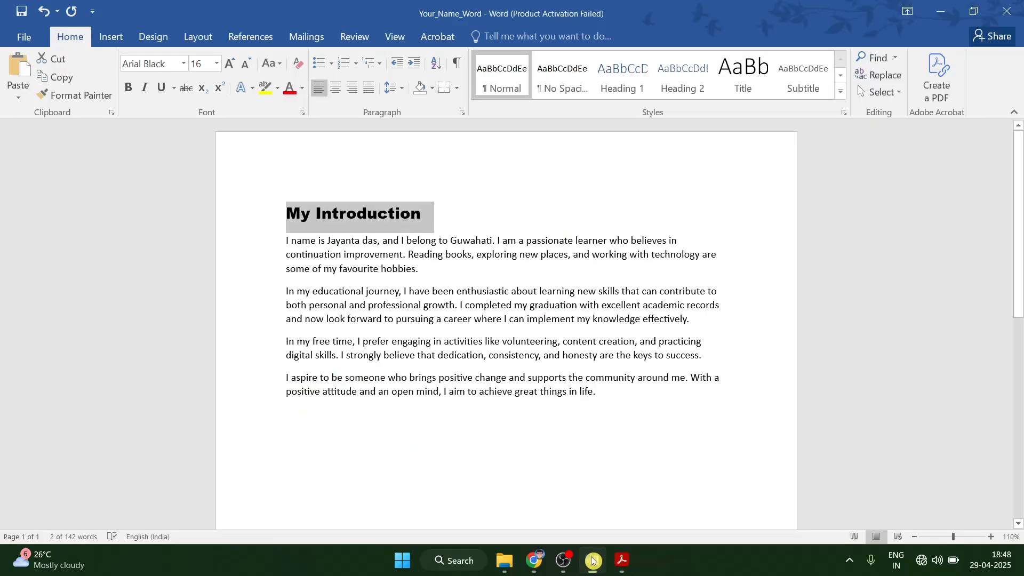
{"action": "left_click", "coordinate": [296, 90]}
{"action": "left_click", "coordinate": [302, 89]}
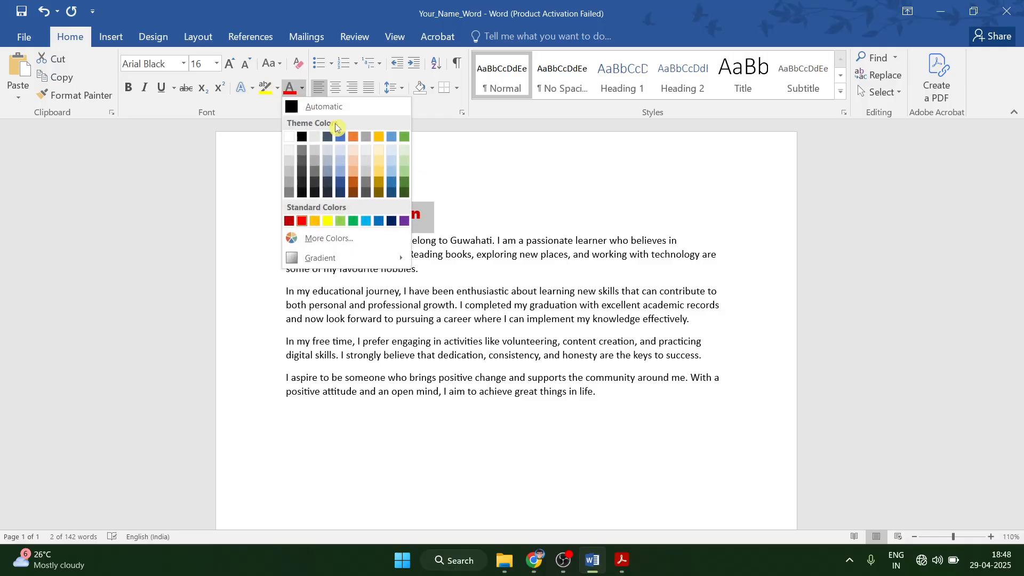
{"action": "left_click", "coordinate": [394, 224]}
Confirm the Alignment: Center requirement, then make the heading bold and centred.
{"action": "left_click", "coordinate": [622, 561]}
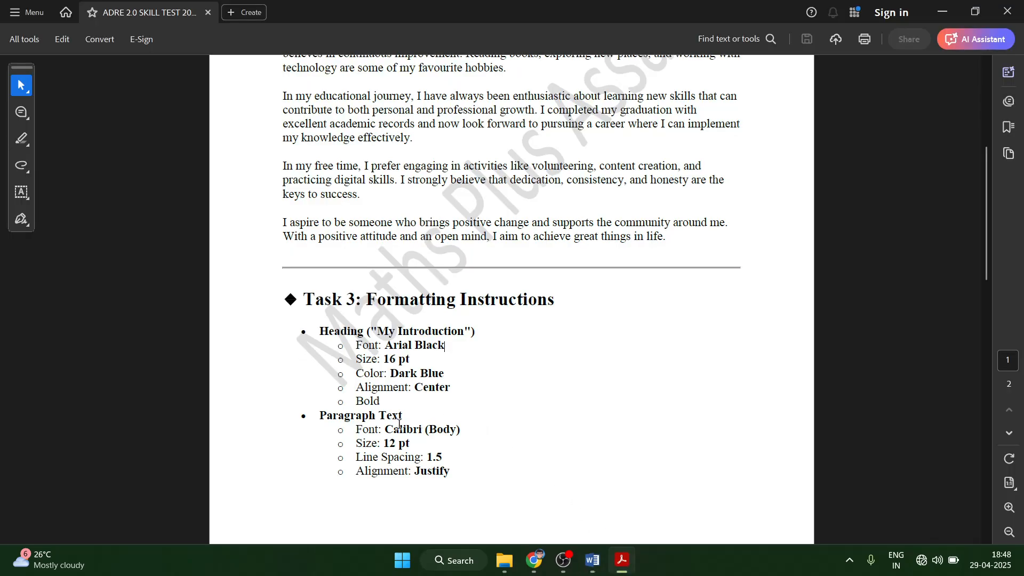
{"action": "left_click_drag", "start_coordinate": [357, 388], "coordinate": [430, 431]}
{"action": "left_click", "coordinate": [442, 412]}
{"action": "left_click", "coordinate": [592, 560]}
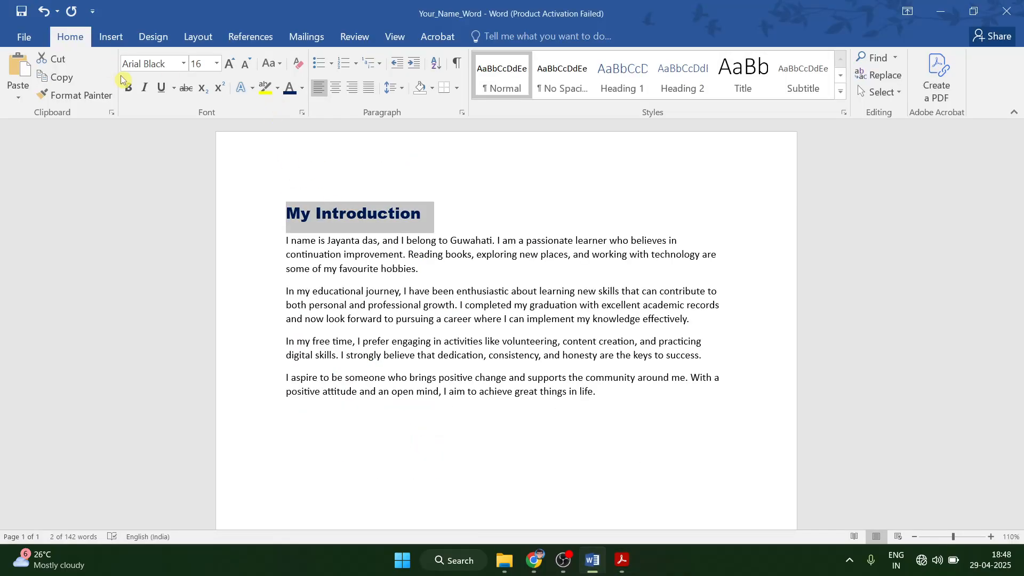
{"action": "left_click", "coordinate": [128, 88]}
{"action": "left_click", "coordinate": [334, 89]}
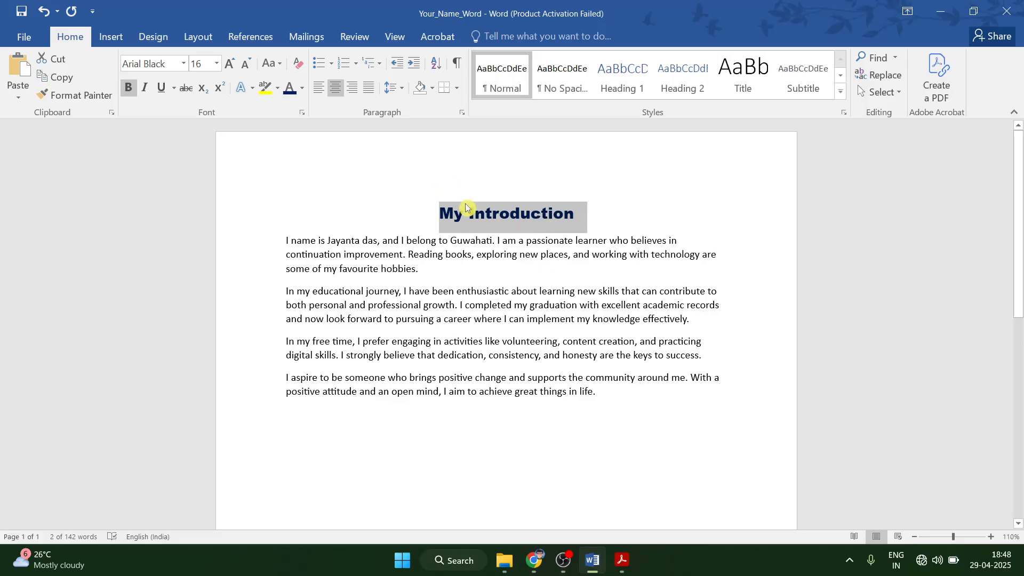
Review the heading formatting requirements in the task PDF.
{"action": "left_click", "coordinate": [622, 560]}
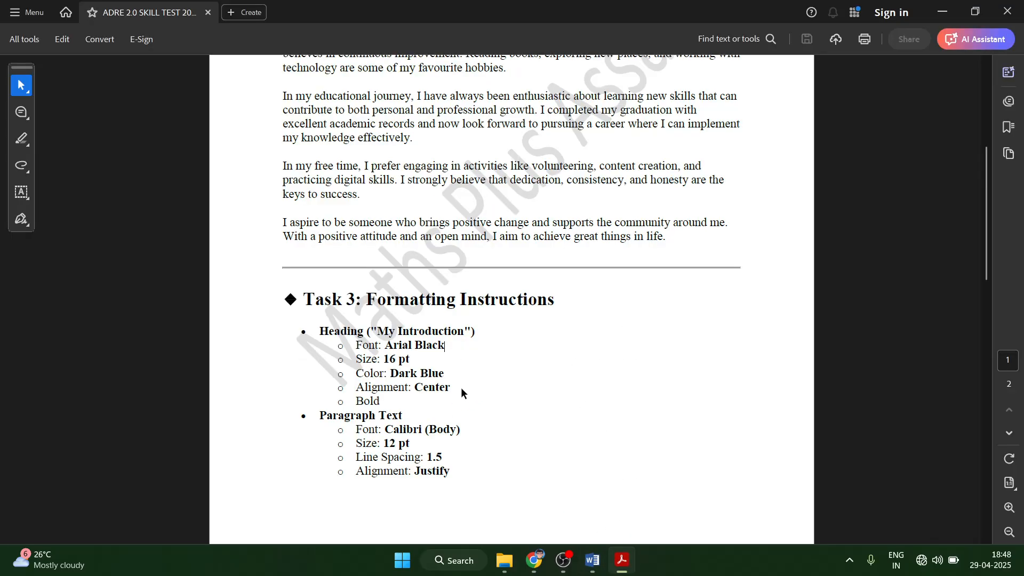
{"action": "left_click_drag", "start_coordinate": [319, 330], "coordinate": [386, 403]}
{"action": "left_click", "coordinate": [531, 392]}
{"action": "scroll", "coordinate": [529, 392], "scroll_direction": "down", "scroll_amount": 3}
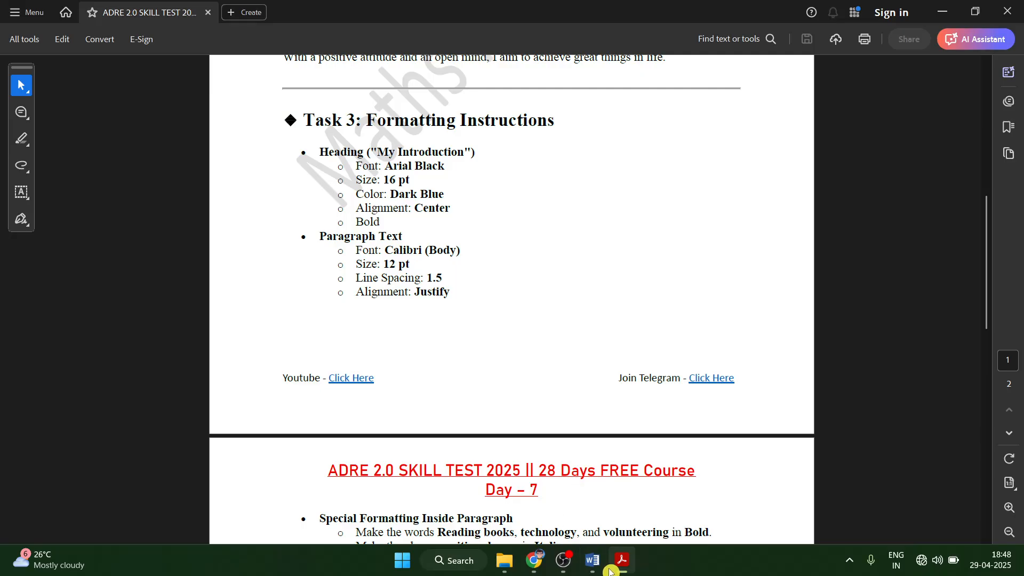
Set the four body paragraphs to Calibri (Body).
{"action": "left_click", "coordinate": [592, 560]}
{"action": "left_click", "coordinate": [361, 322]}
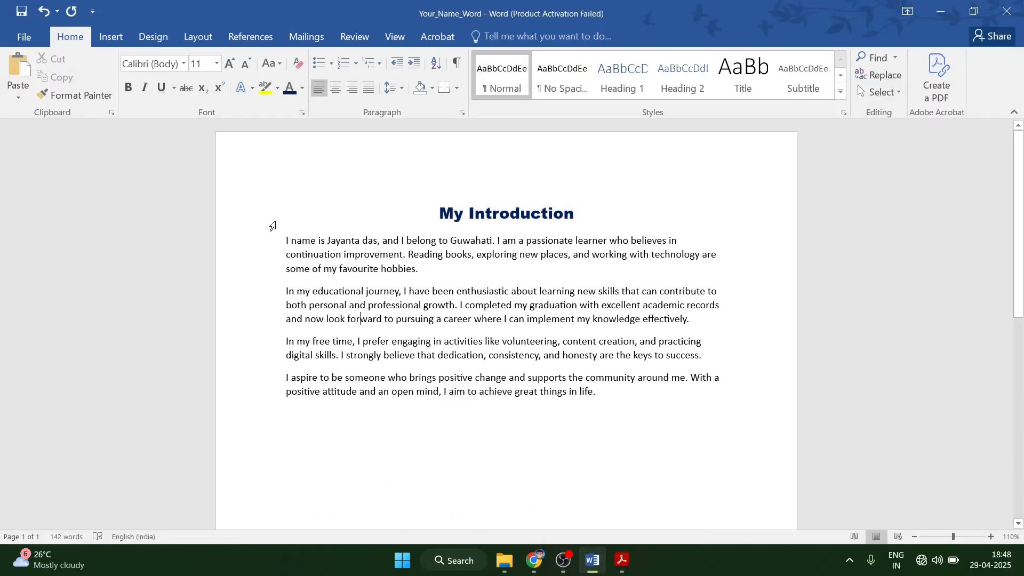
{"action": "left_click_drag", "start_coordinate": [287, 238], "coordinate": [601, 397]}
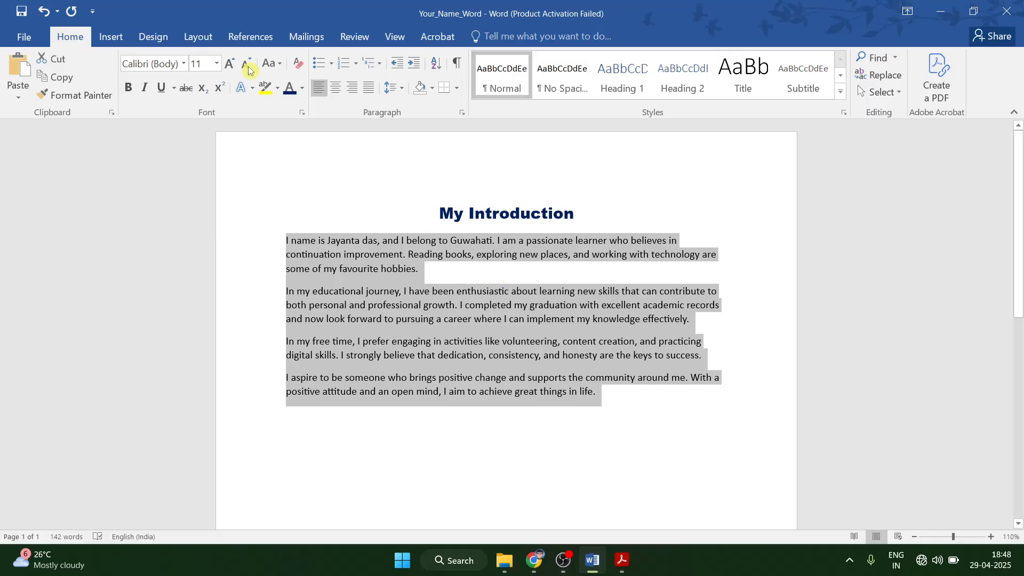
{"action": "left_click", "coordinate": [183, 64]}
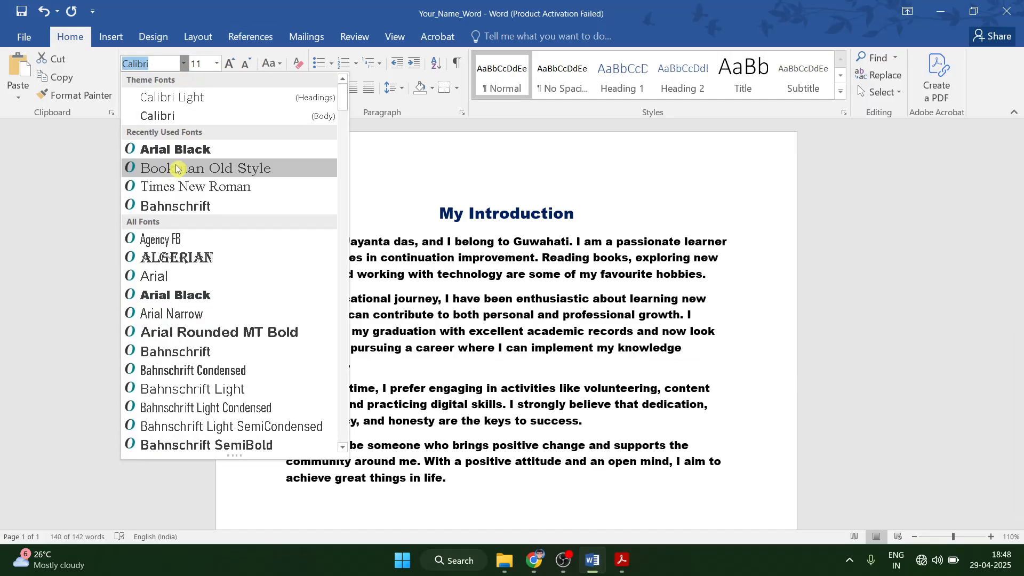
{"action": "left_click", "coordinate": [177, 116]}
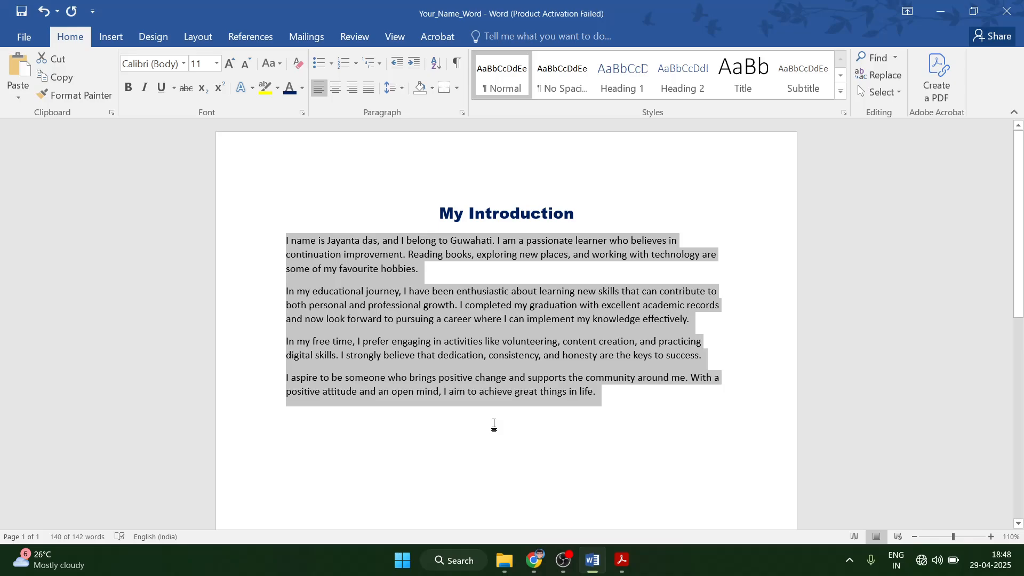
{"action": "left_click", "coordinate": [495, 391]}
{"action": "left_click", "coordinate": [620, 561]}
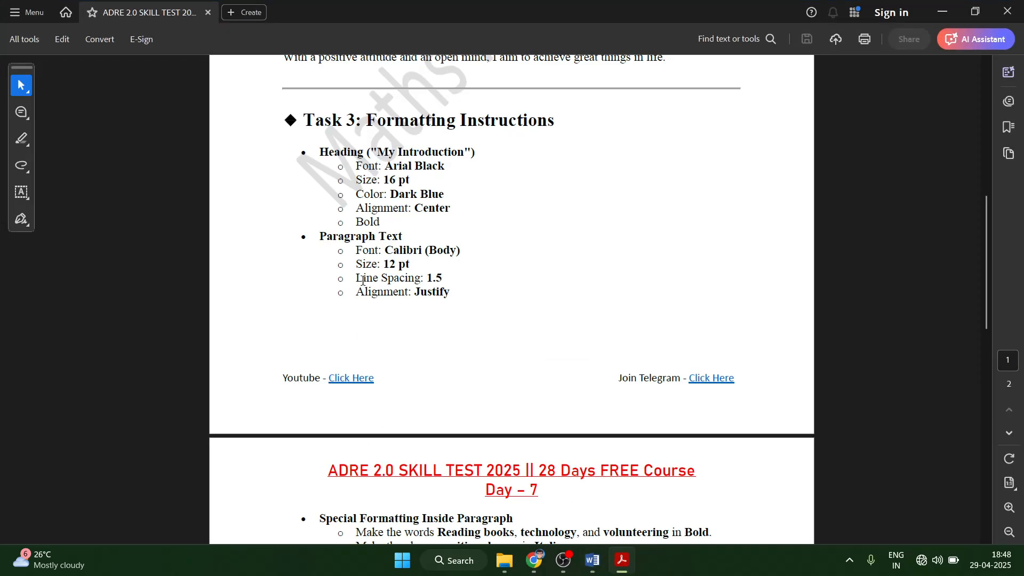
Set the body paragraphs to 12 pt.
{"action": "left_click", "coordinate": [592, 560]}
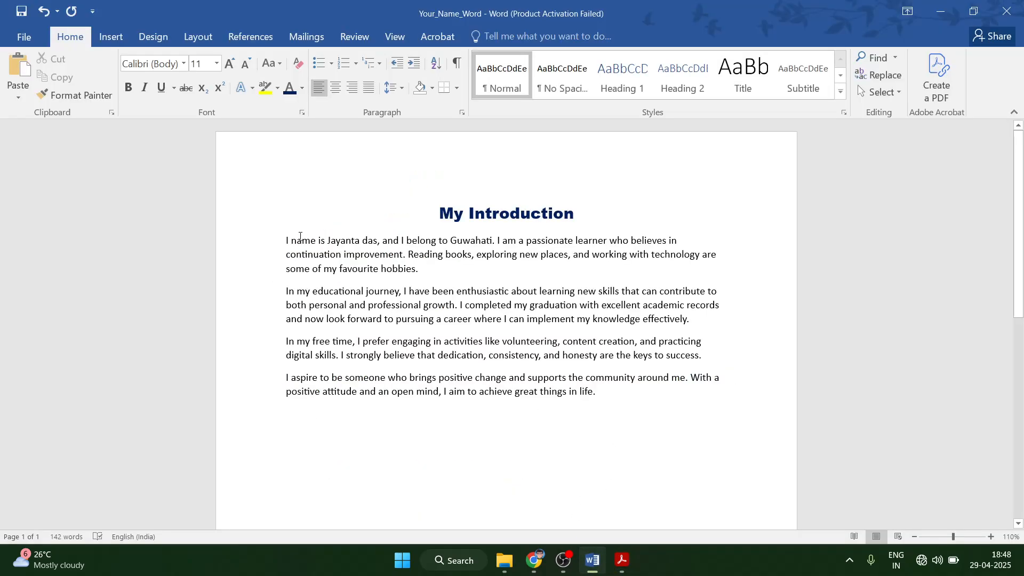
{"action": "left_click_drag", "start_coordinate": [261, 242], "coordinate": [587, 392]}
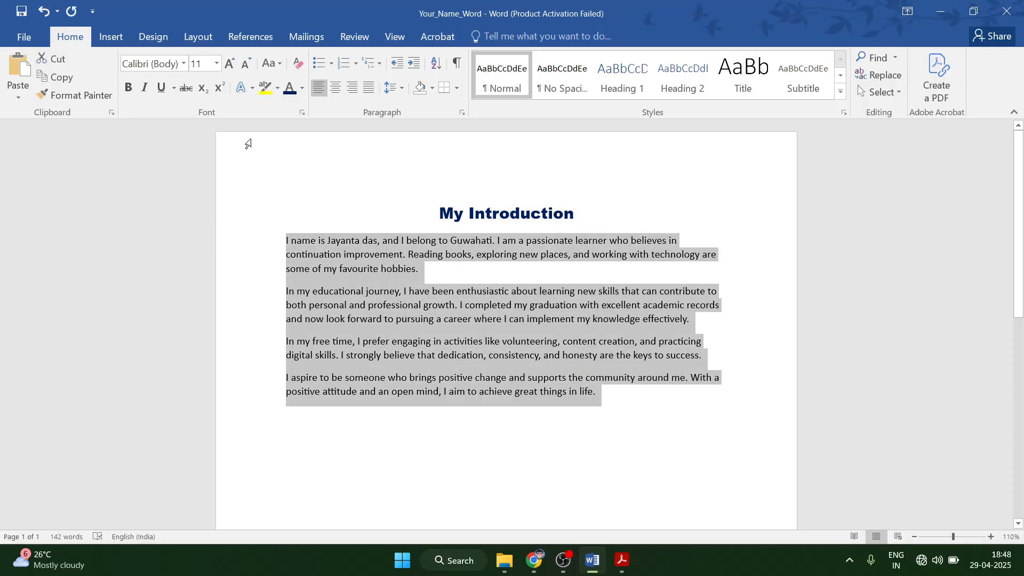
{"action": "left_click", "coordinate": [217, 63]}
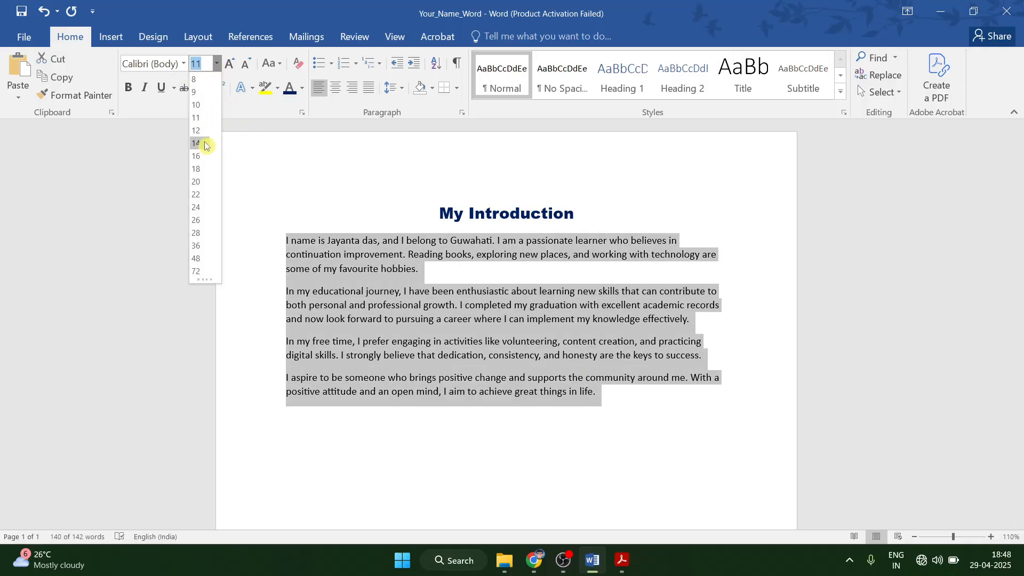
{"action": "left_click", "coordinate": [196, 130]}
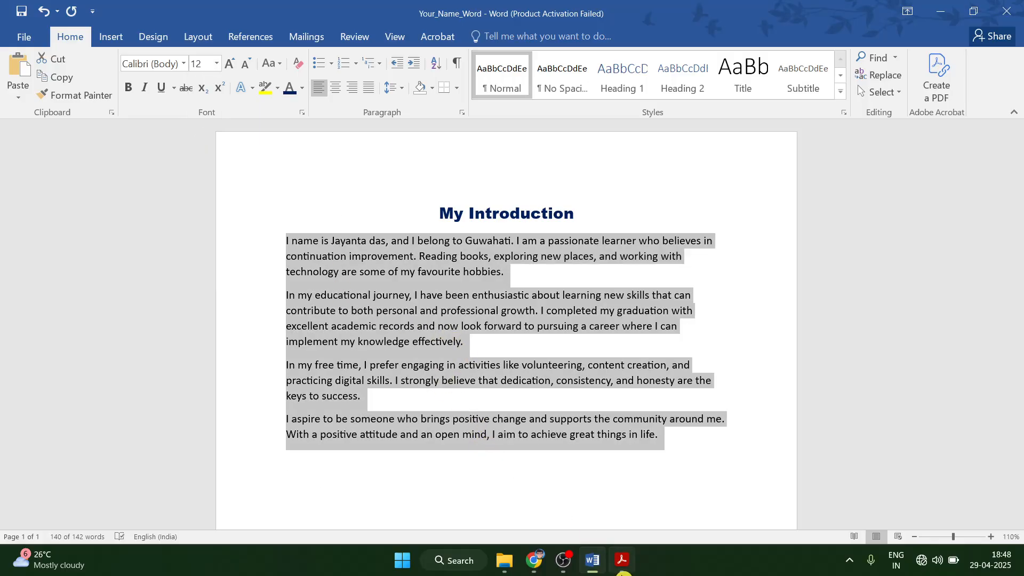
{"action": "left_click", "coordinate": [622, 561]}
Give the body paragraphs 1.5 line spacing.
{"action": "scroll", "coordinate": [422, 408], "scroll_direction": "down", "scroll_amount": 1}
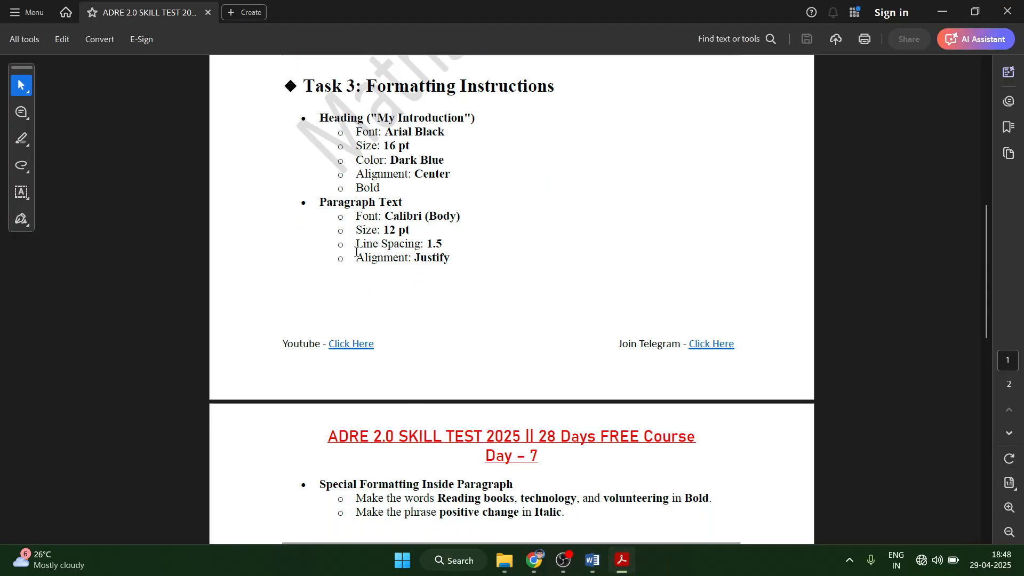
{"action": "left_click", "coordinate": [592, 560]}
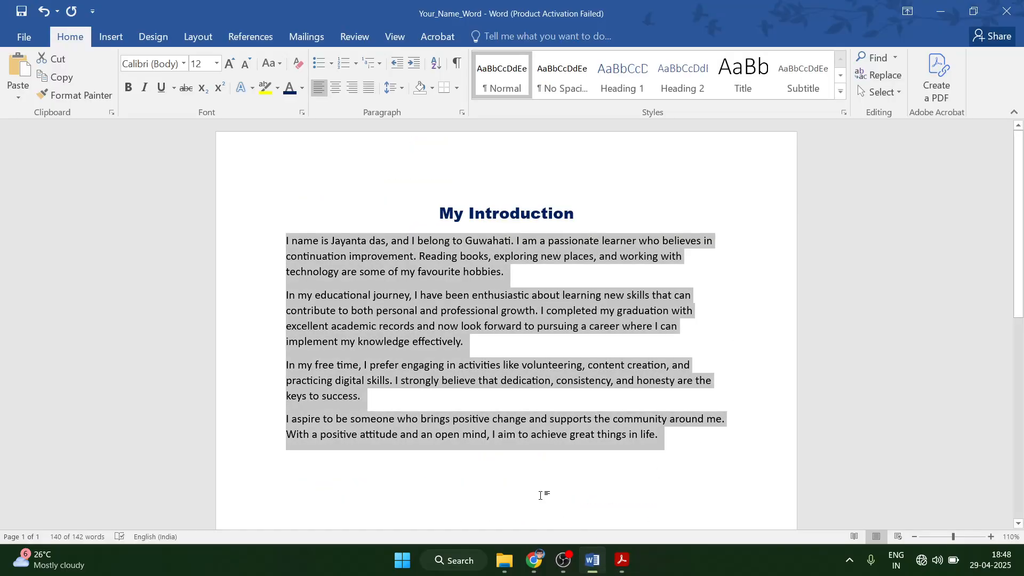
{"action": "left_click", "coordinate": [281, 239]}
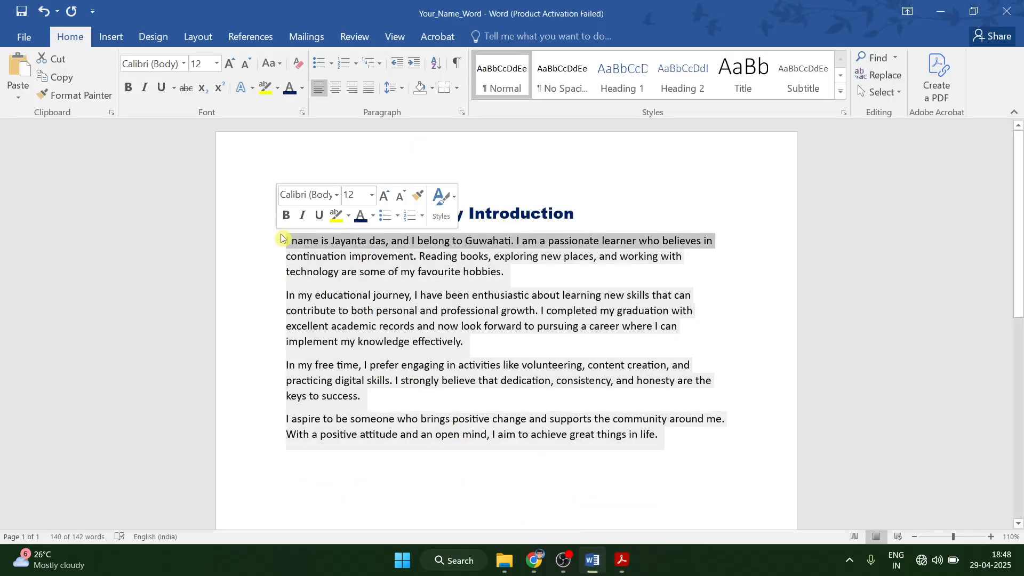
{"action": "left_click_drag", "start_coordinate": [281, 239], "coordinate": [750, 443]}
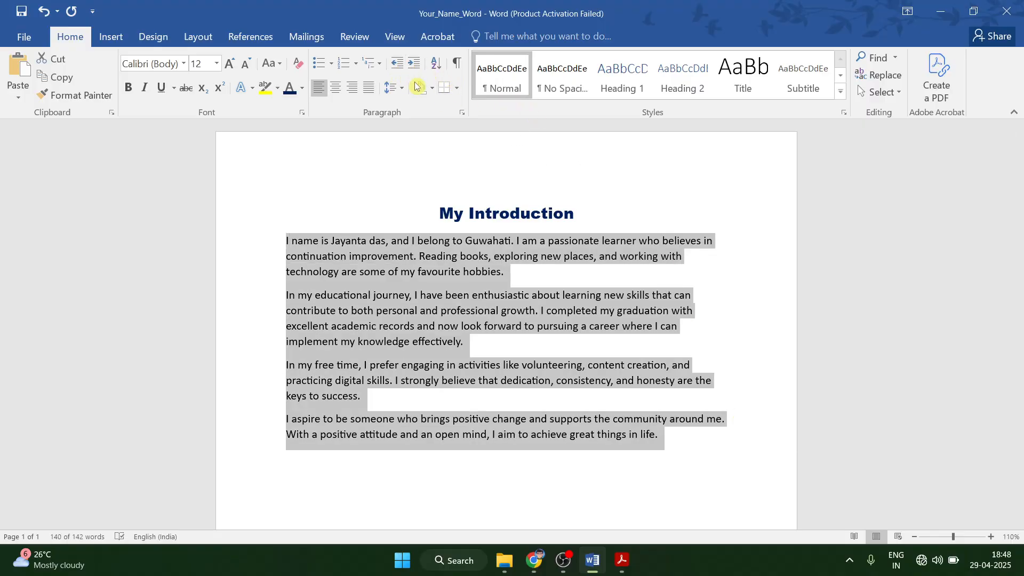
{"action": "left_click", "coordinate": [399, 89]}
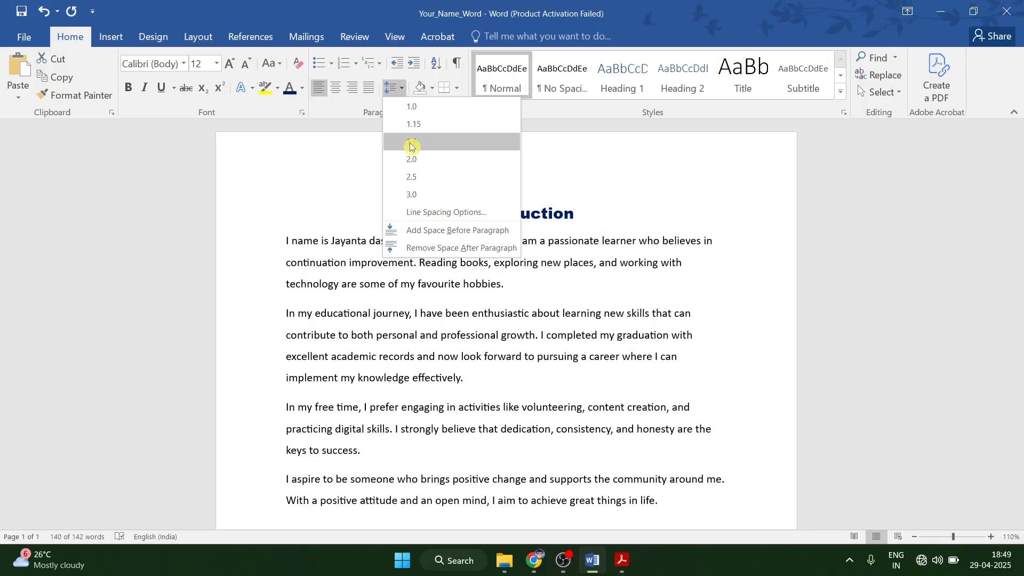
{"action": "left_click", "coordinate": [410, 141]}
{"action": "left_click", "coordinate": [622, 560]}
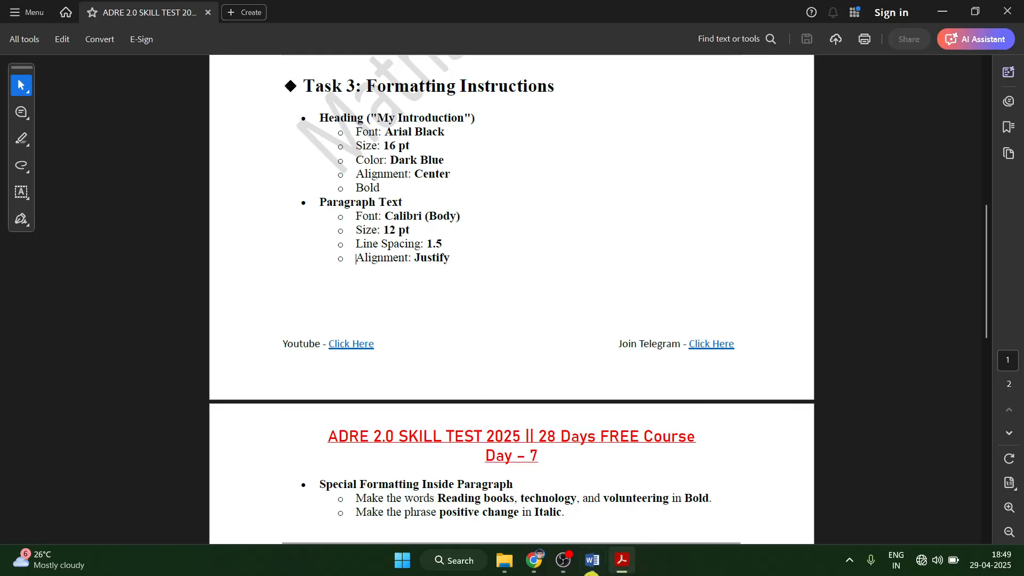
Justify the selected body paragraphs.
{"action": "left_click", "coordinate": [591, 563]}
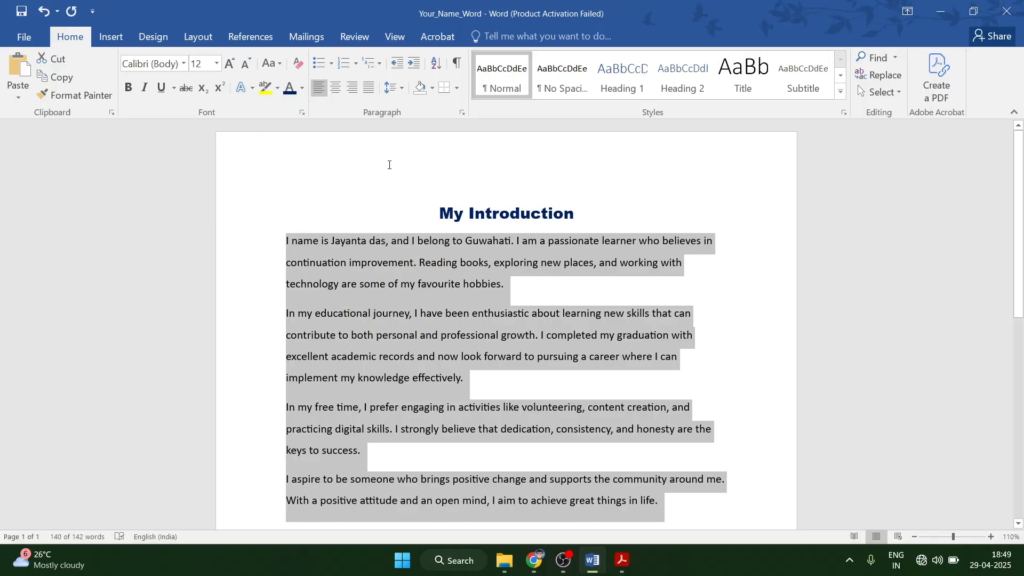
{"action": "left_click", "coordinate": [366, 92]}
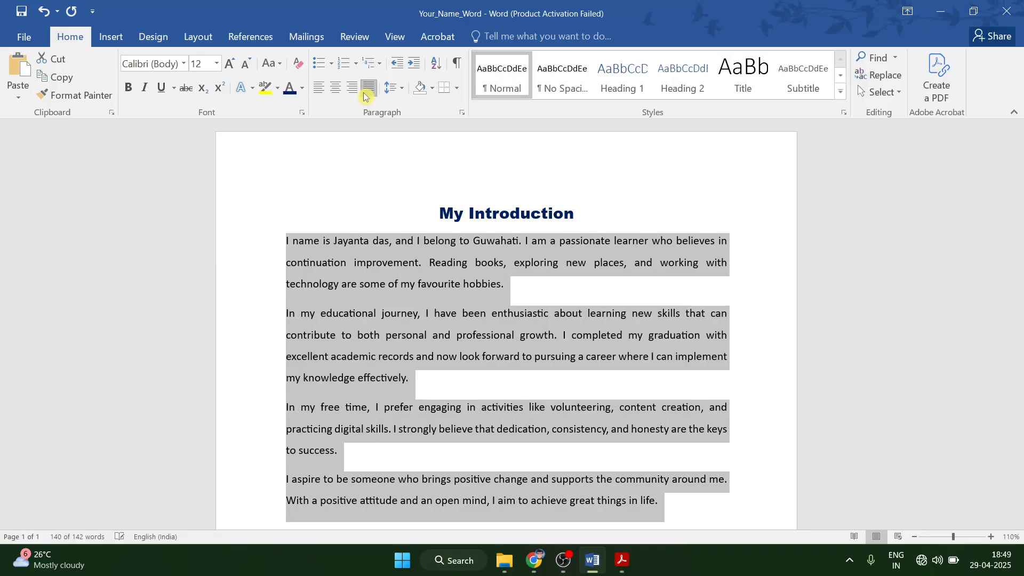
{"action": "scroll", "coordinate": [533, 247], "scroll_direction": "down", "scroll_amount": 3}
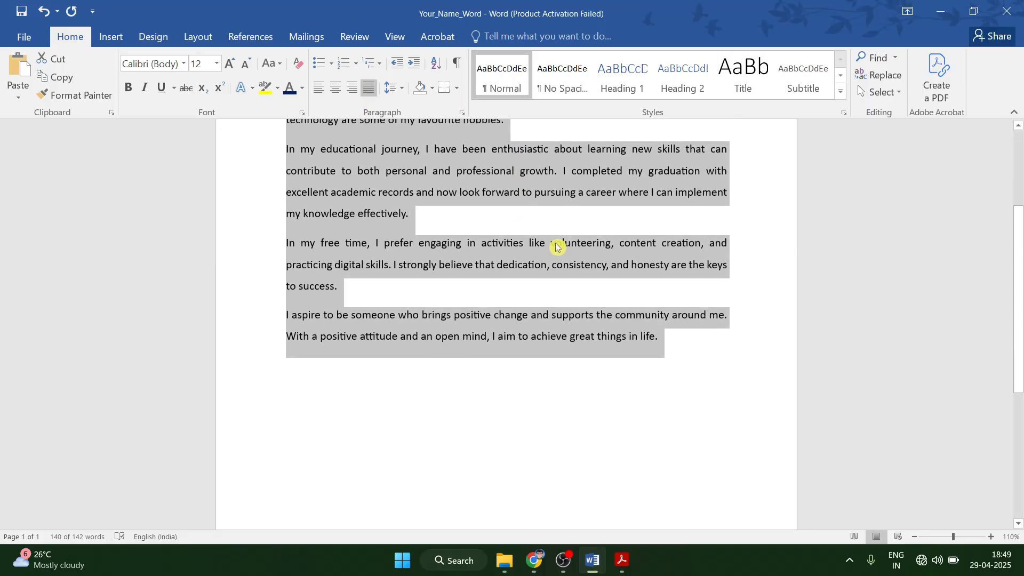
{"action": "left_click", "coordinate": [621, 560]}
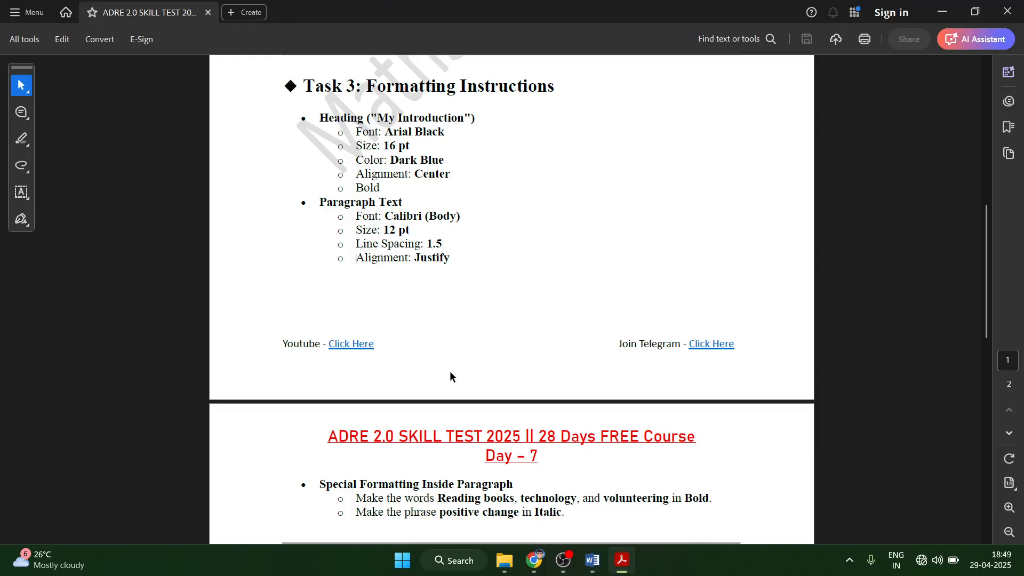
Read the PDF's special in-paragraph bold and italic keyword instructions, including volunteering, then return to Word.
{"action": "scroll", "coordinate": [450, 377], "scroll_direction": "down", "scroll_amount": 1}
{"action": "scroll", "coordinate": [312, 408], "scroll_direction": "down", "scroll_amount": 1}
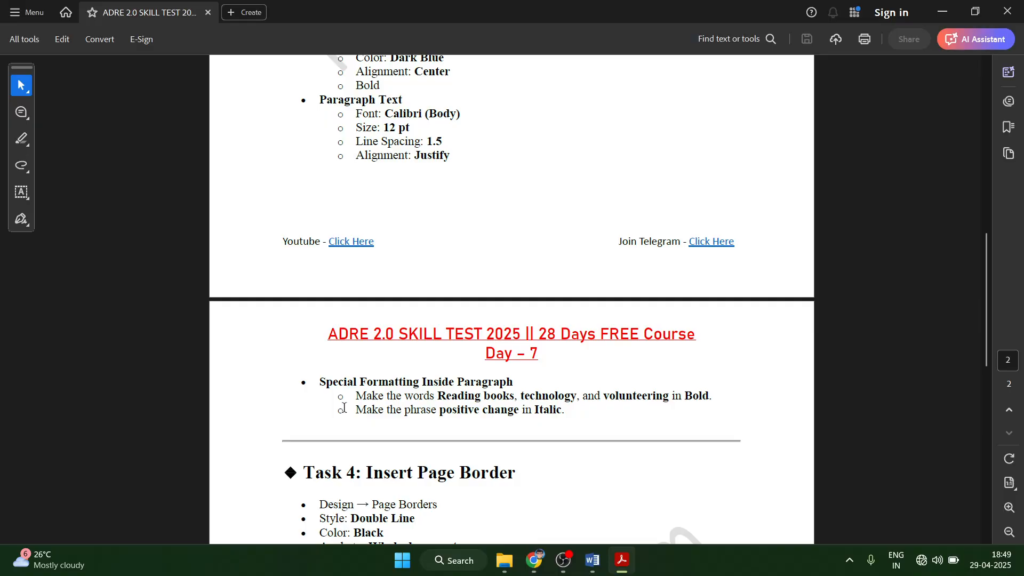
{"action": "left_click_drag", "start_coordinate": [316, 378], "coordinate": [672, 402]}
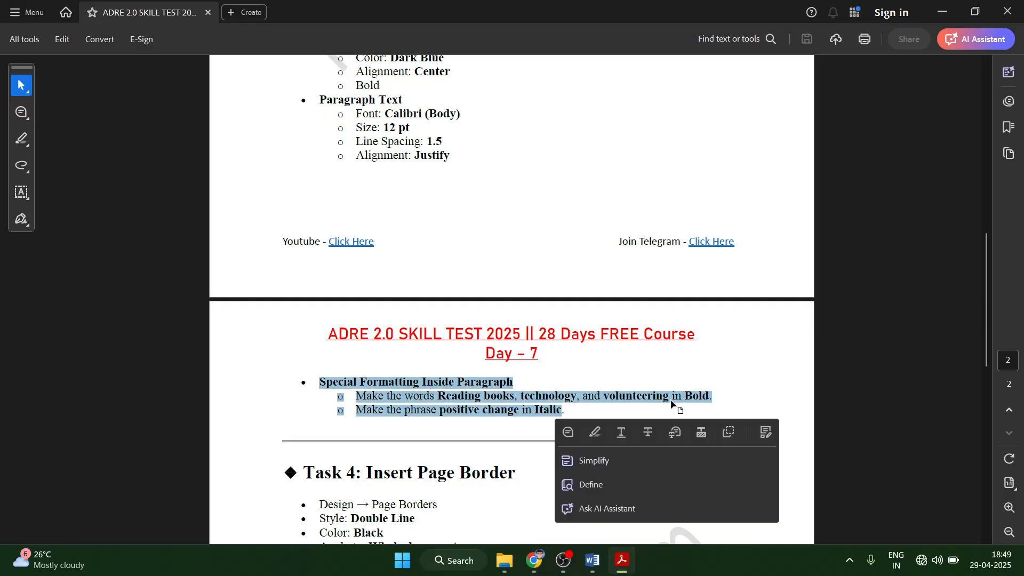
{"action": "left_click", "coordinate": [390, 378]}
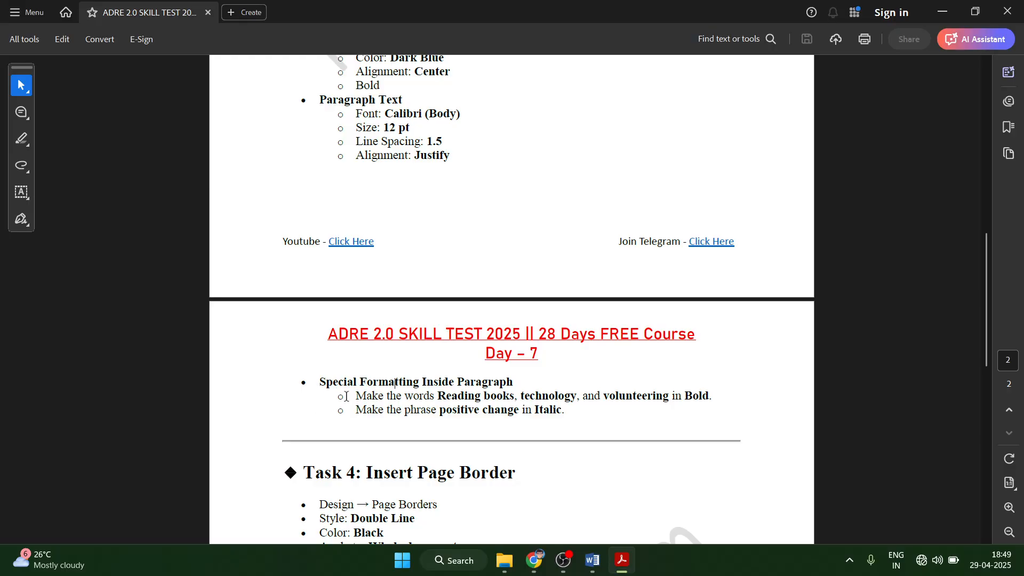
{"action": "left_click_drag", "start_coordinate": [482, 396], "coordinate": [710, 396]}
{"action": "left_click", "coordinate": [599, 394]}
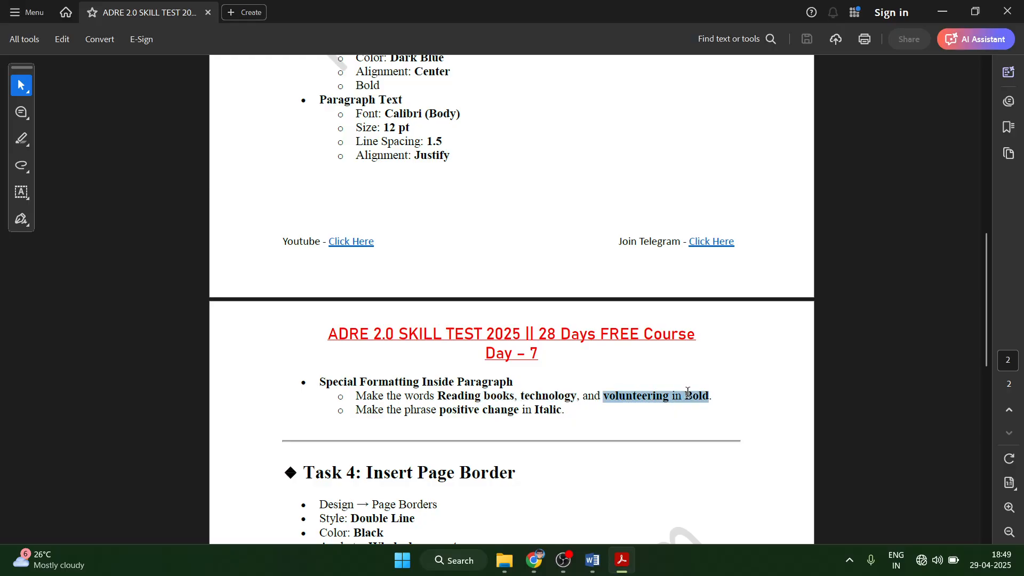
{"action": "left_click_drag", "start_coordinate": [437, 396], "coordinate": [572, 396]}
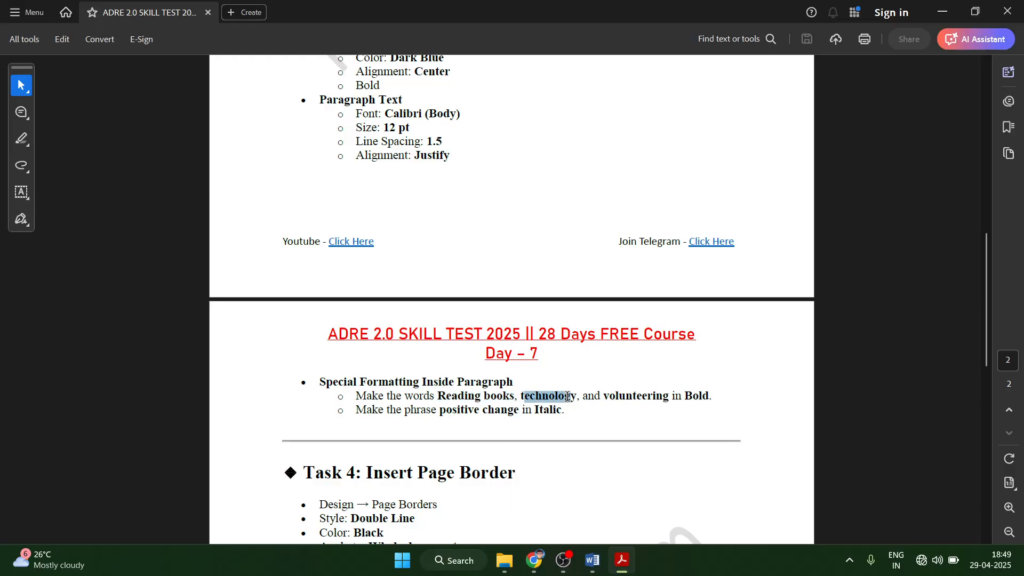
{"action": "left_click", "coordinate": [617, 396]}
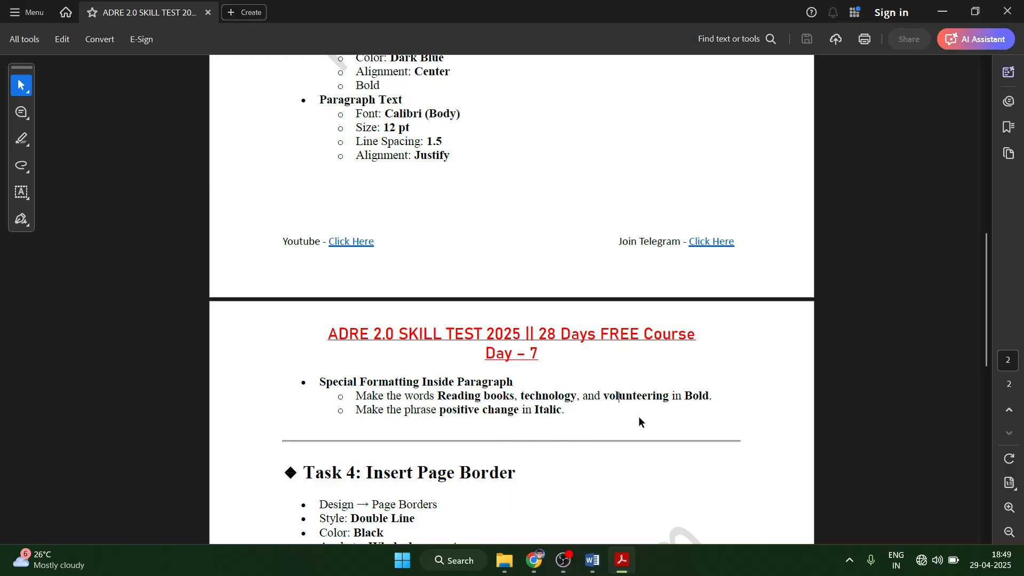
{"action": "left_click", "coordinate": [592, 560]}
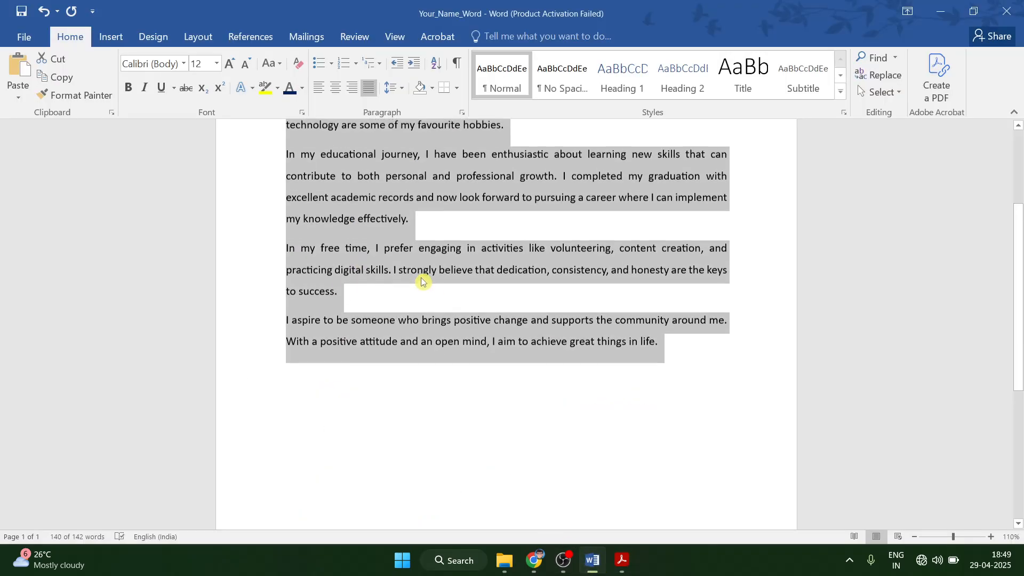
{"action": "scroll", "coordinate": [422, 282], "scroll_direction": "up", "scroll_amount": 3}
{"action": "left_click", "coordinate": [445, 249]}
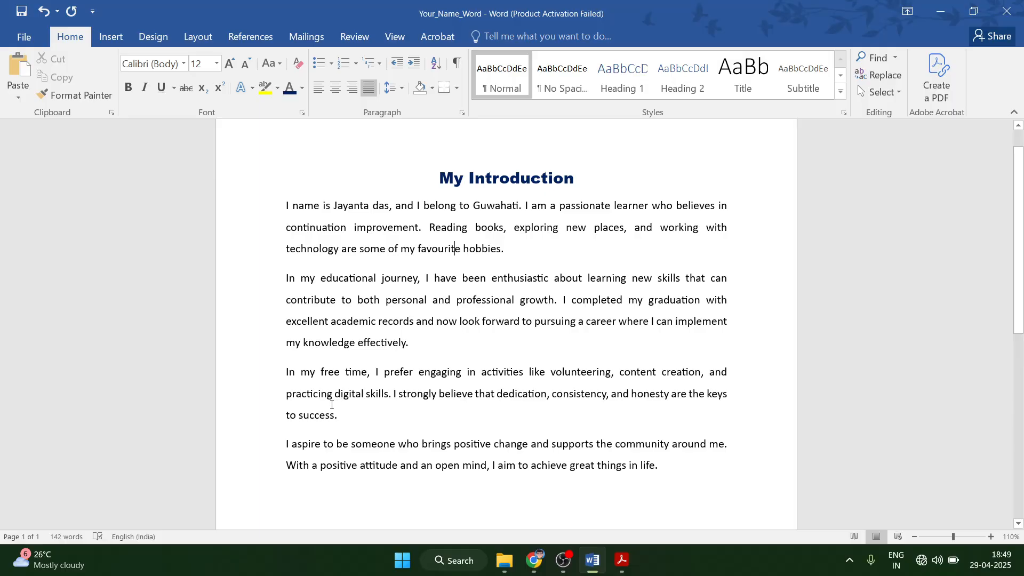
Open Word's search pane and recheck the keyword instructions in the PDF.
{"action": "key", "text": "ctrl+f"}
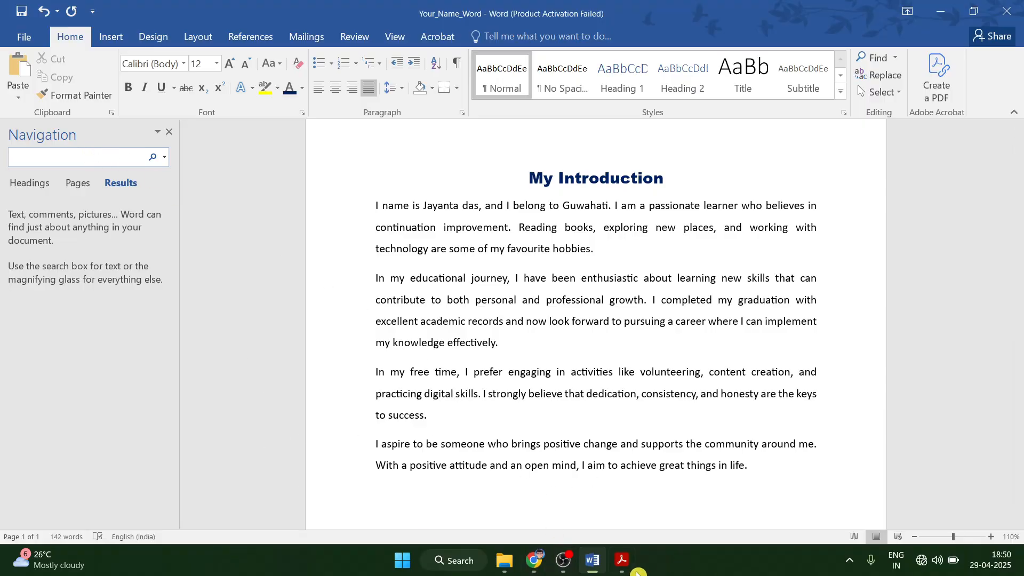
{"action": "left_click", "coordinate": [622, 560]}
{"action": "scroll", "coordinate": [416, 423], "scroll_direction": "down", "scroll_amount": 1}
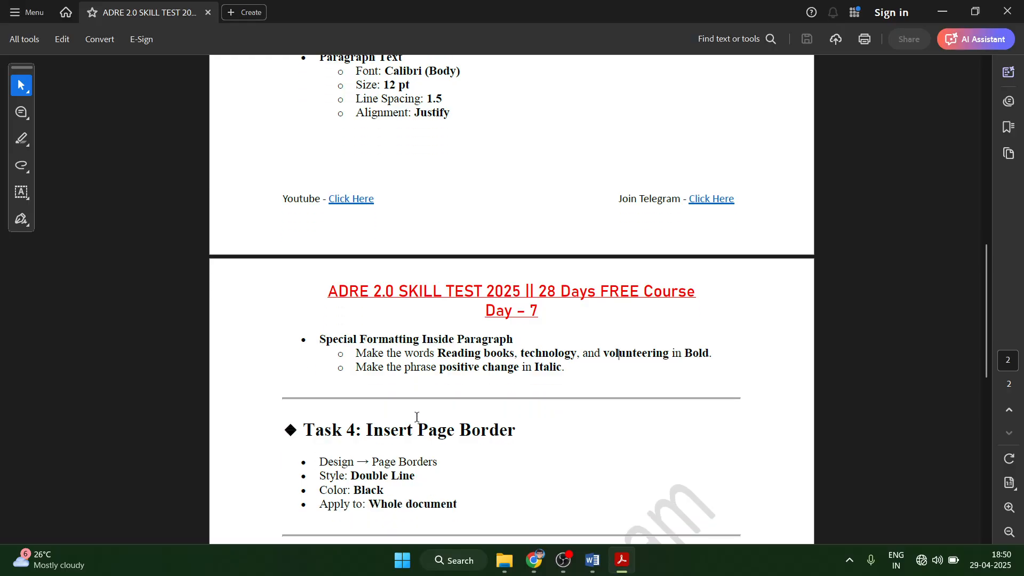
{"action": "scroll", "coordinate": [408, 404], "scroll_direction": "up", "scroll_amount": 1}
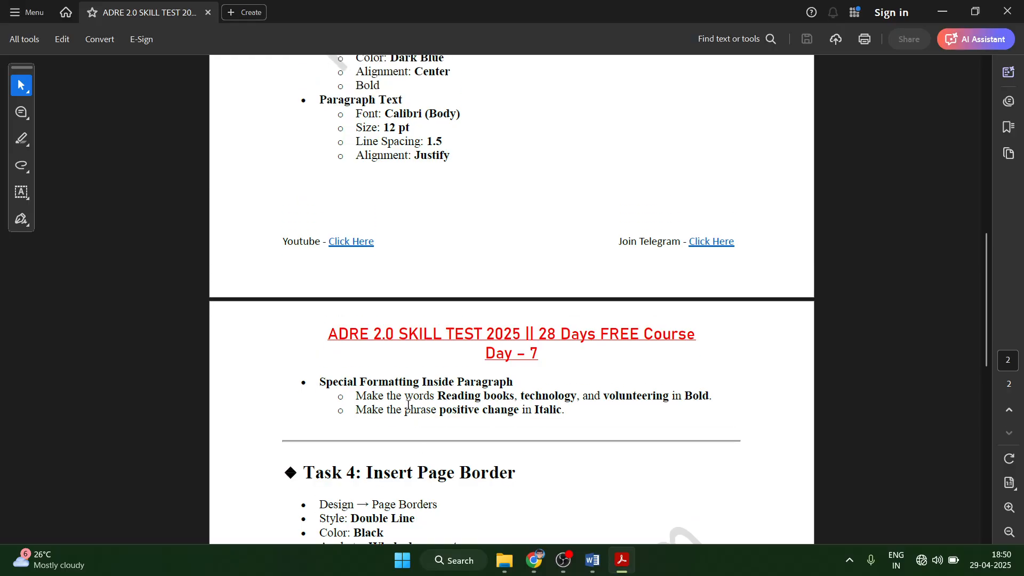
{"action": "left_click", "coordinate": [592, 561]}
Find 'books' and bold 'Reading books' in the first paragraph.
{"action": "left_click", "coordinate": [68, 156]}
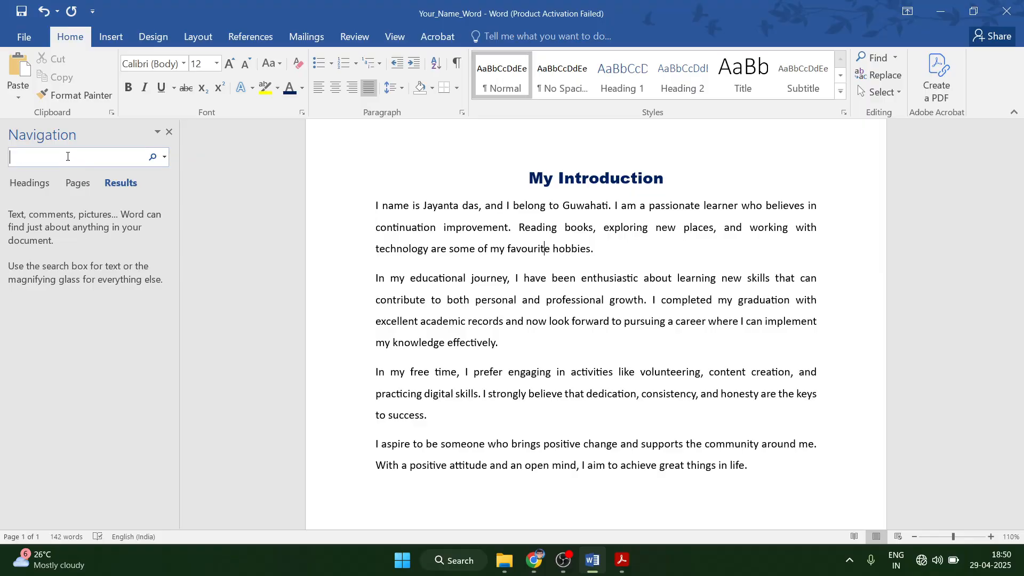
{"action": "key", "text": "Return"}
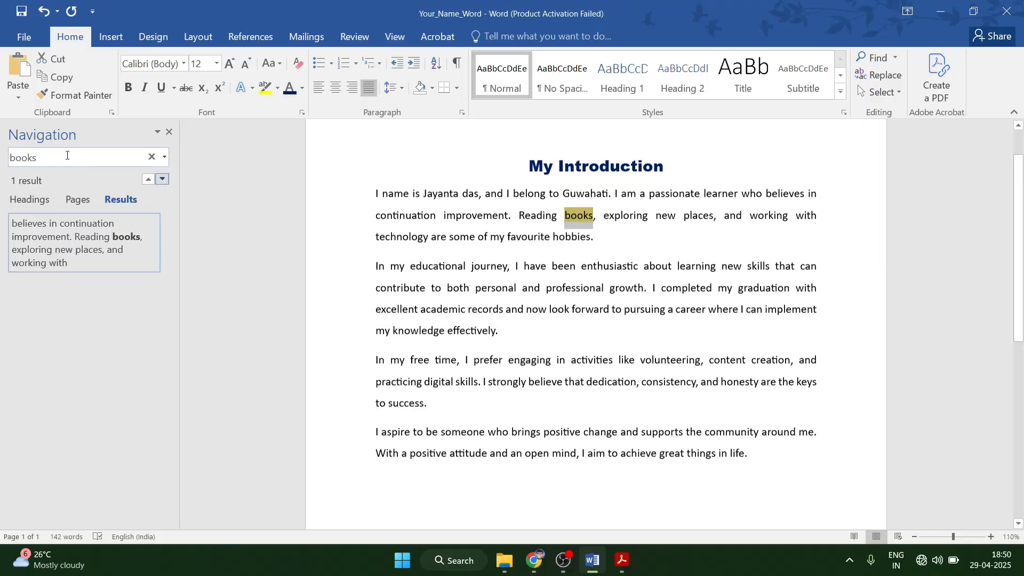
{"action": "left_click", "coordinate": [577, 212]}
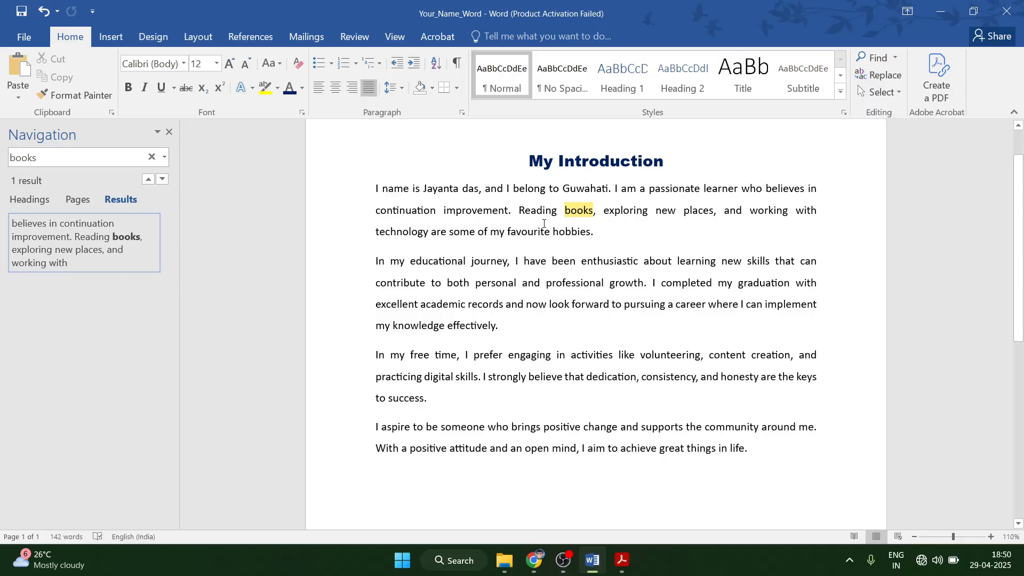
{"action": "left_click_drag", "start_coordinate": [520, 211], "coordinate": [593, 212]}
{"action": "left_click", "coordinate": [128, 88]}
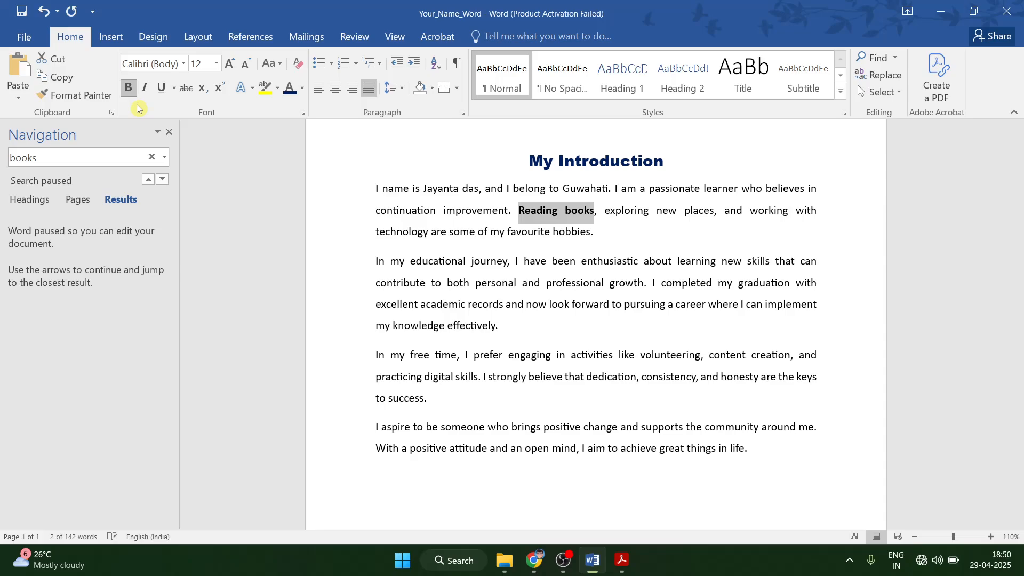
{"action": "left_click", "coordinate": [617, 572]}
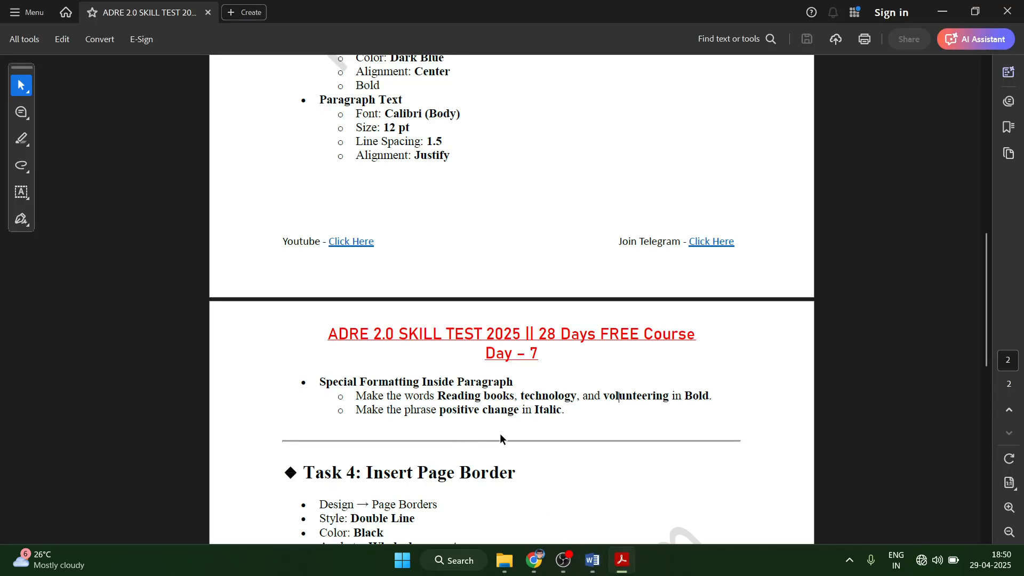
{"action": "left_click", "coordinate": [592, 560]}
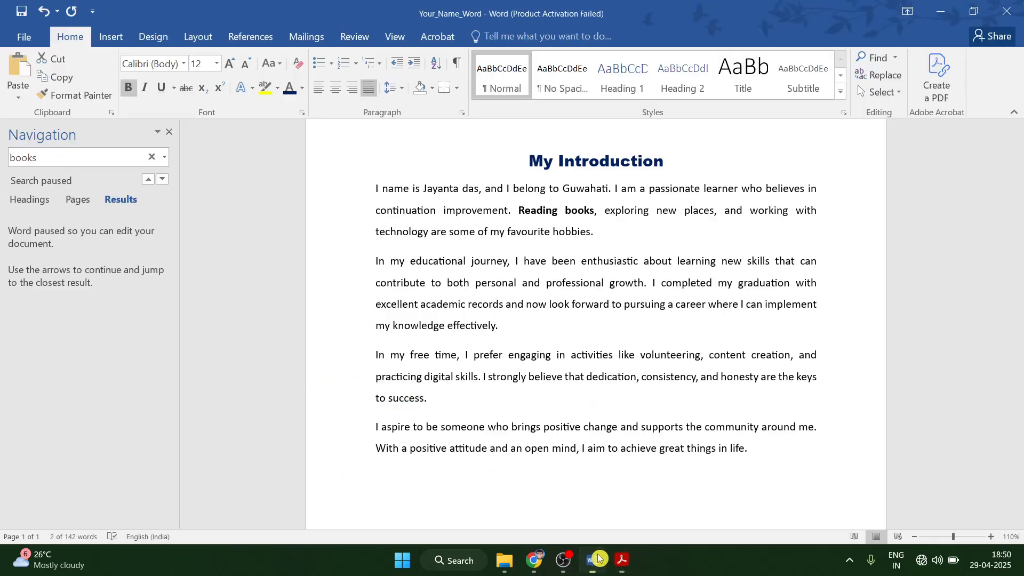
Bold the word 'technology' in the first paragraph with Ctrl+B.
{"action": "left_click", "coordinate": [152, 156]}
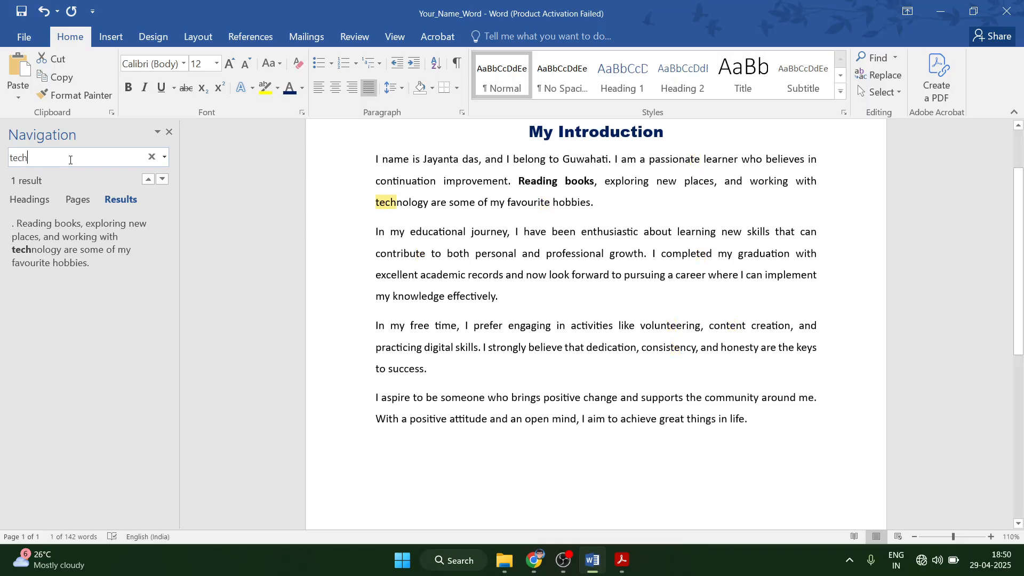
{"action": "left_click", "coordinate": [377, 203]}
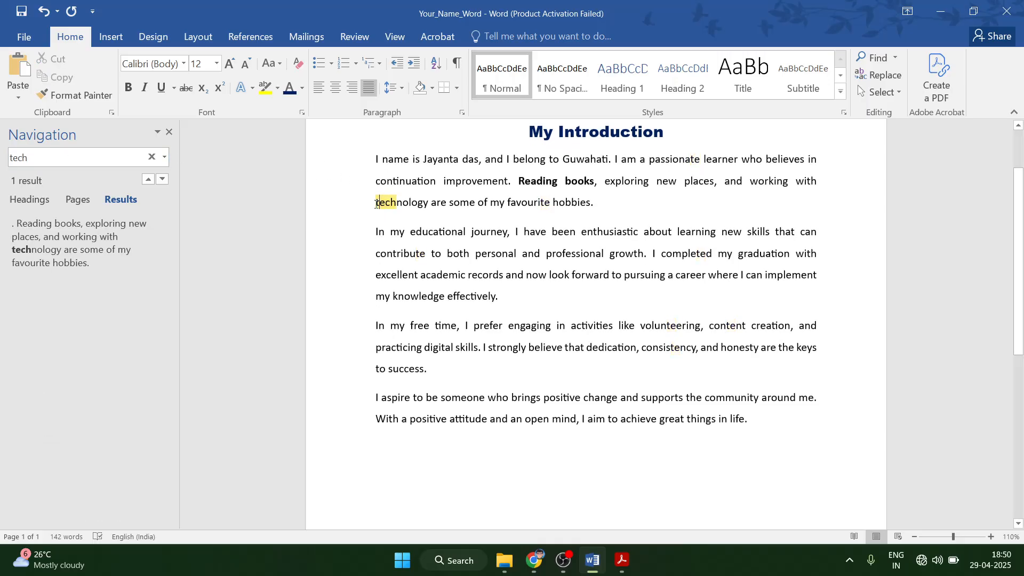
{"action": "left_click_drag", "start_coordinate": [393, 204], "coordinate": [426, 212]}
{"action": "key", "text": "ctrl+b"}
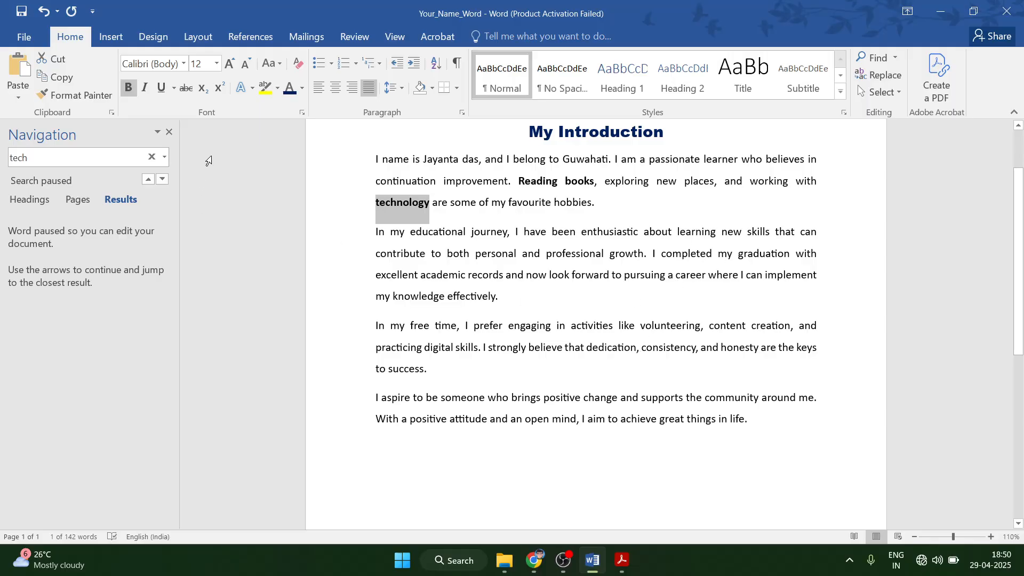
Close and reopen the search pane, then clear the 'technology' search term.
{"action": "left_click", "coordinate": [170, 132]}
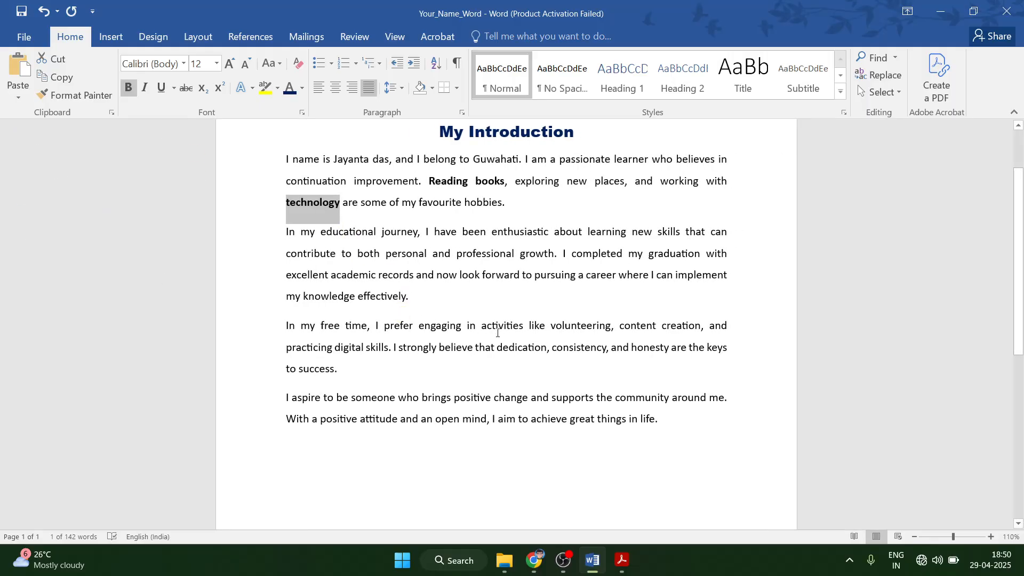
{"action": "key", "text": "ctrl+f"}
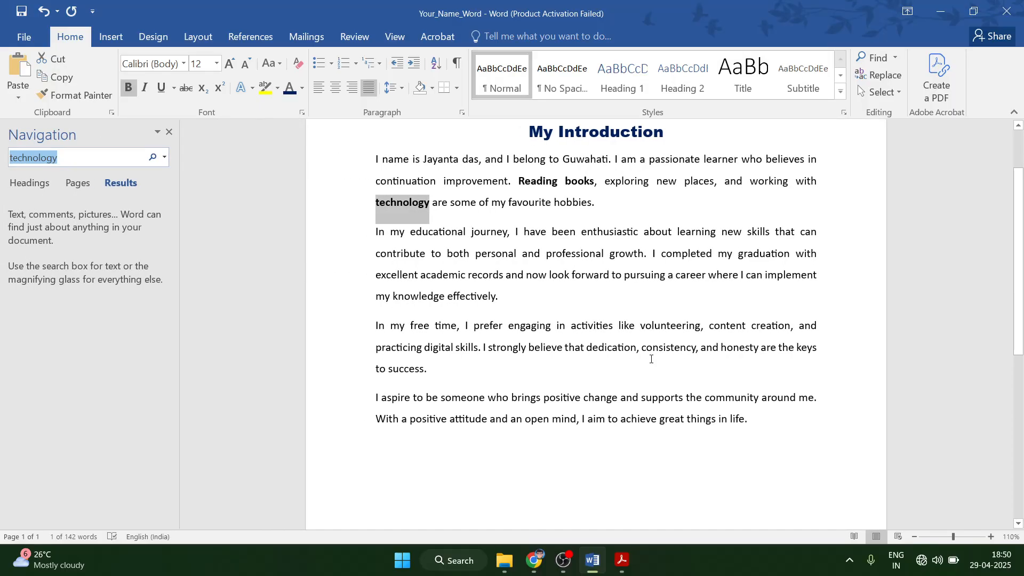
{"action": "left_click", "coordinate": [169, 132]}
{"action": "key", "text": "ctrl+f"}
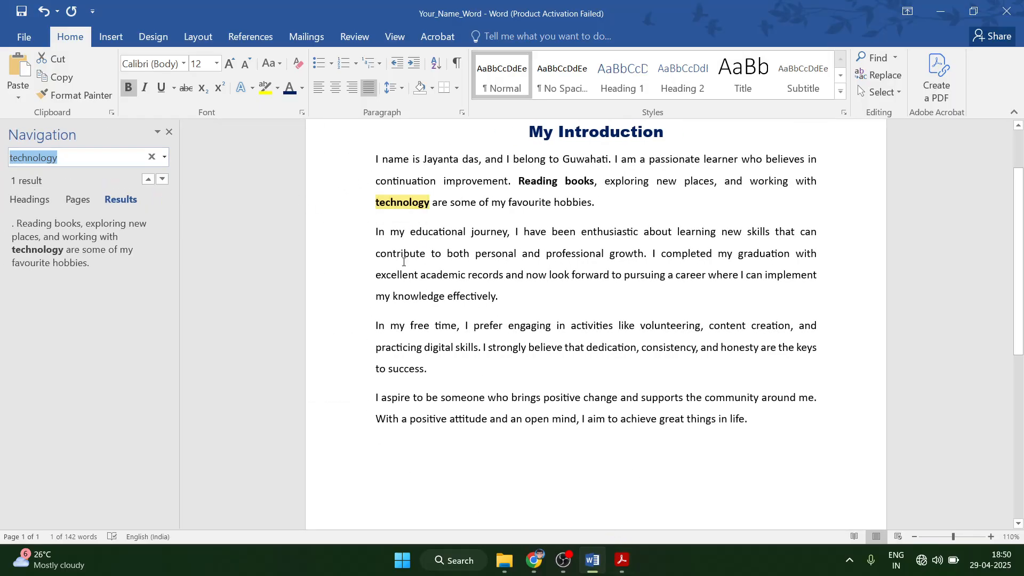
{"action": "left_click", "coordinate": [475, 254]}
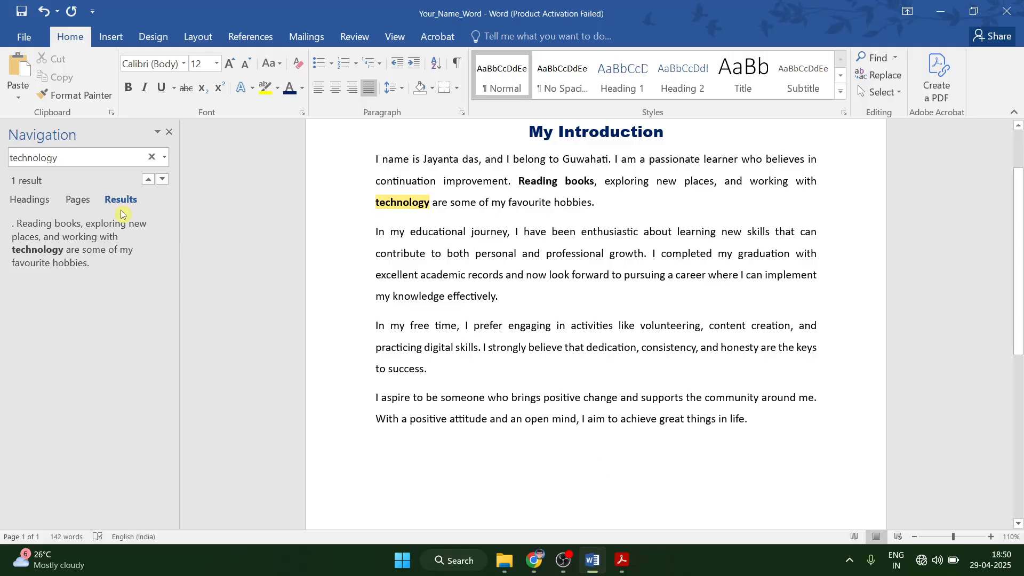
{"action": "left_click", "coordinate": [151, 157]}
Undo the stray edit, bold 'volunteering' in the third paragraph, and close the search pane.
{"action": "left_click", "coordinate": [622, 560]}
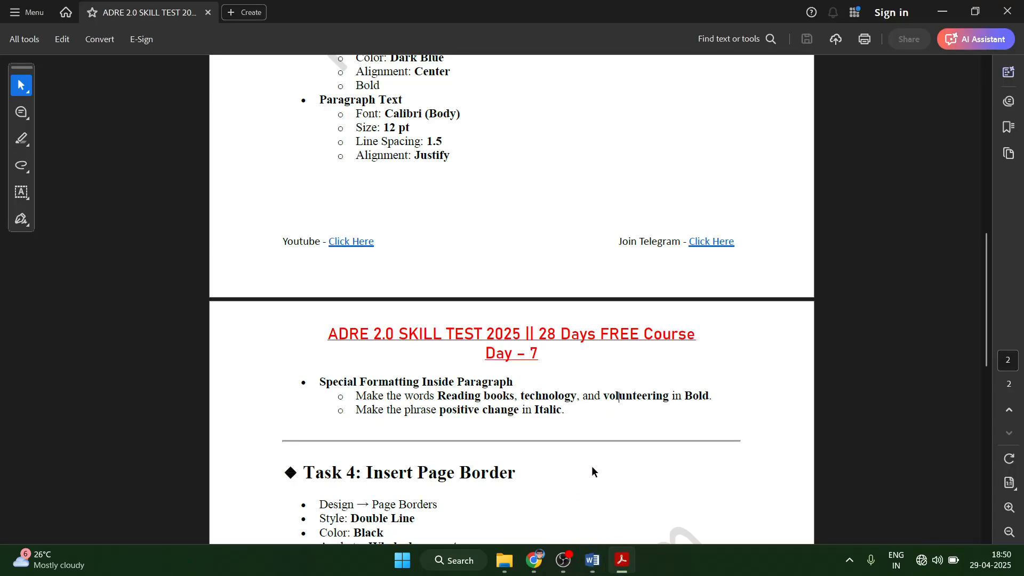
{"action": "left_click", "coordinate": [592, 560]}
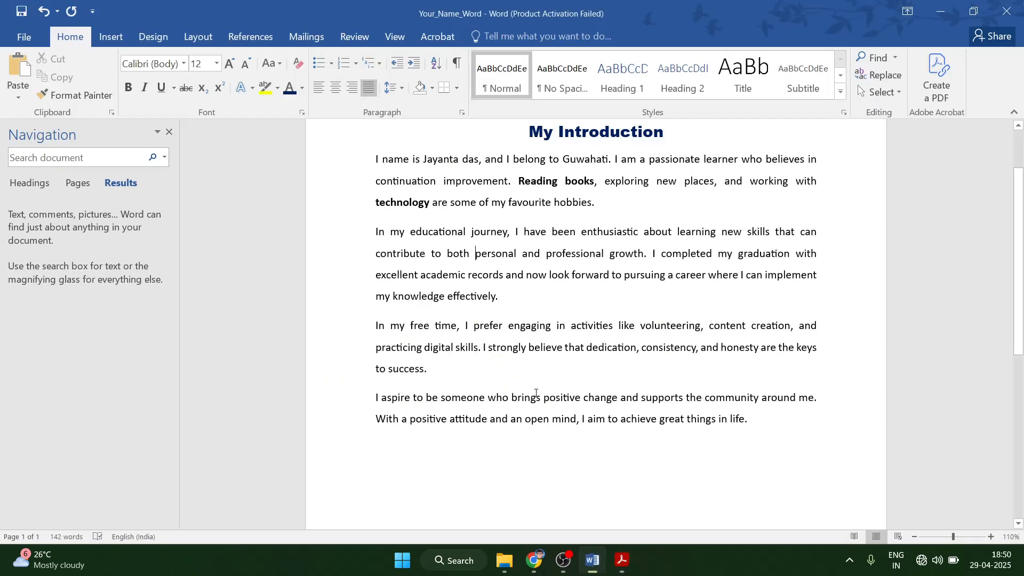
{"action": "left_click", "coordinate": [33, 156]}
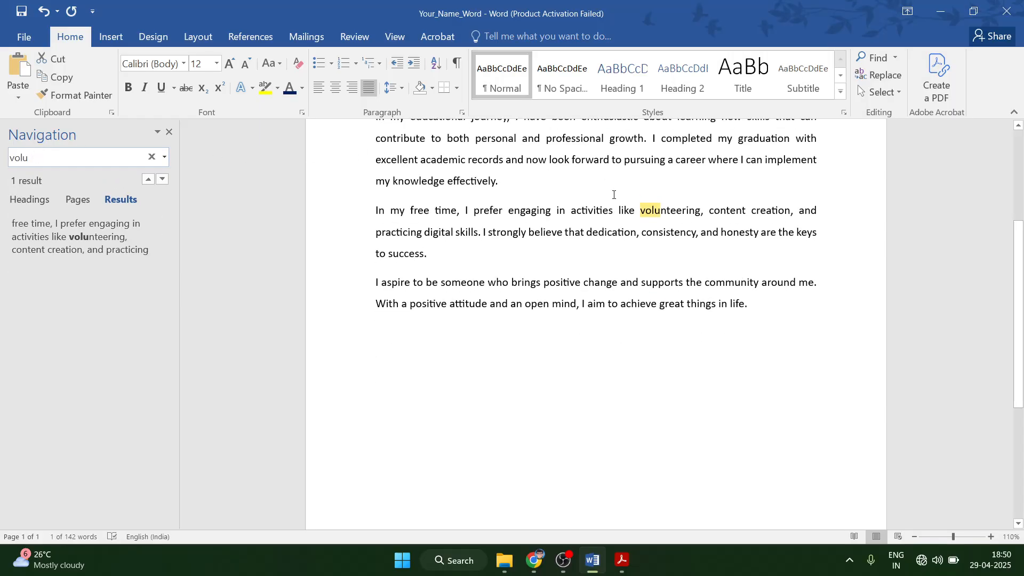
{"action": "left_click_drag", "start_coordinate": [643, 213], "coordinate": [699, 211]}
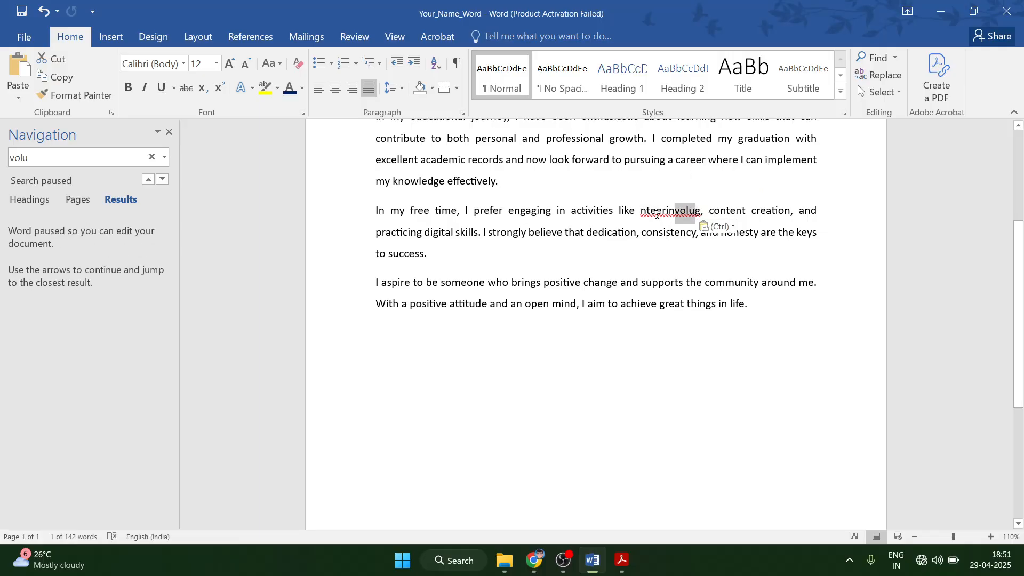
{"action": "key", "text": "ctrl+z"}
{"action": "double_click", "coordinate": [650, 213]}
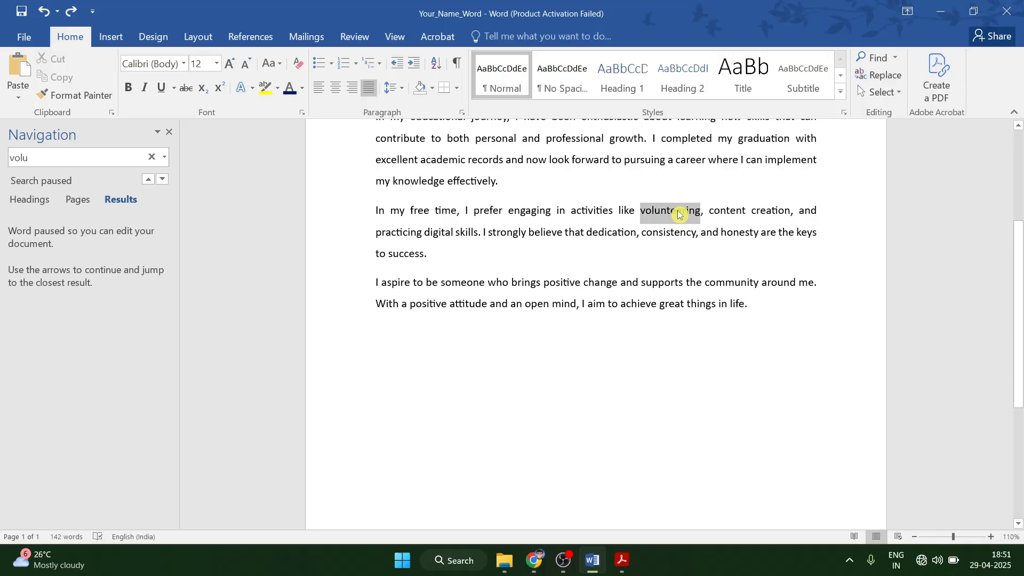
{"action": "left_click", "coordinate": [128, 87]}
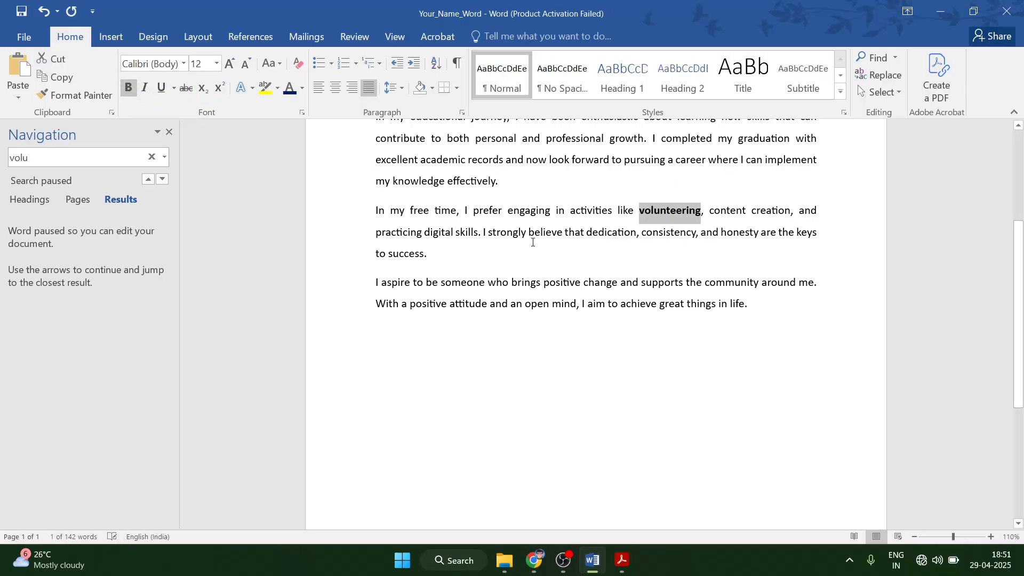
{"action": "left_click", "coordinate": [169, 132]}
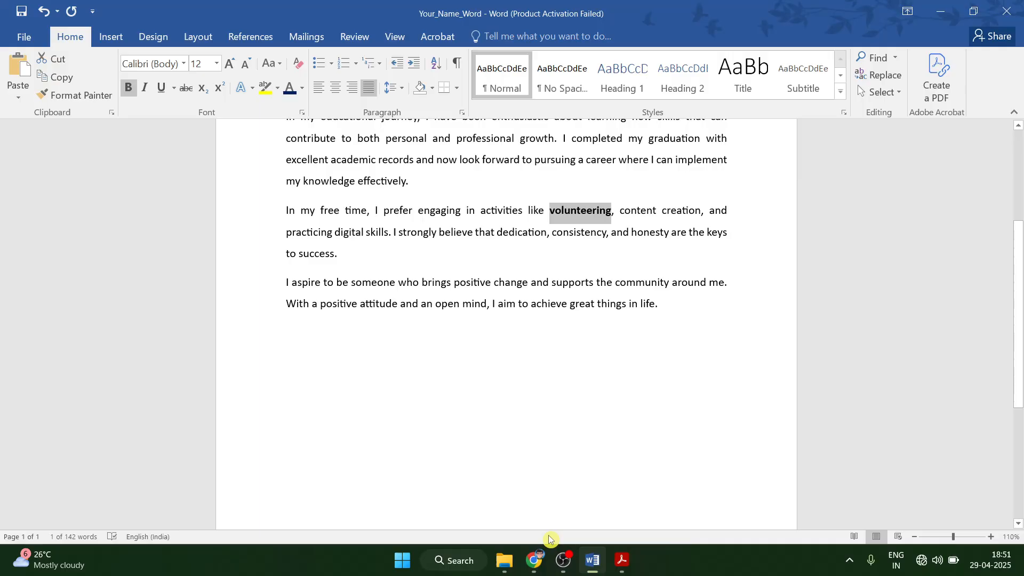
Look up the 'positive change' keyword in the task PDF.
{"action": "left_click", "coordinate": [621, 560]}
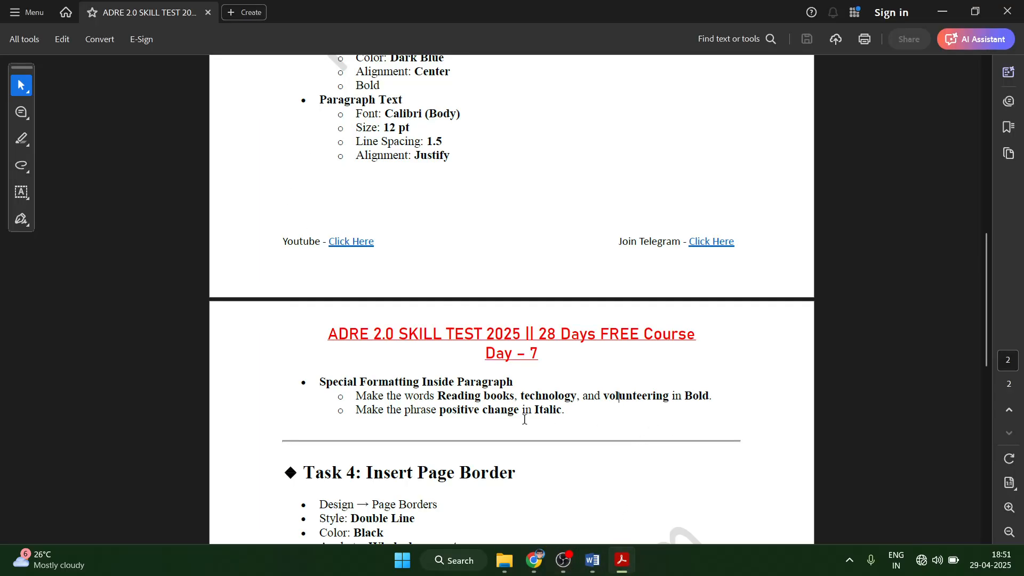
{"action": "scroll", "coordinate": [525, 420], "scroll_direction": "down", "scroll_amount": 1}
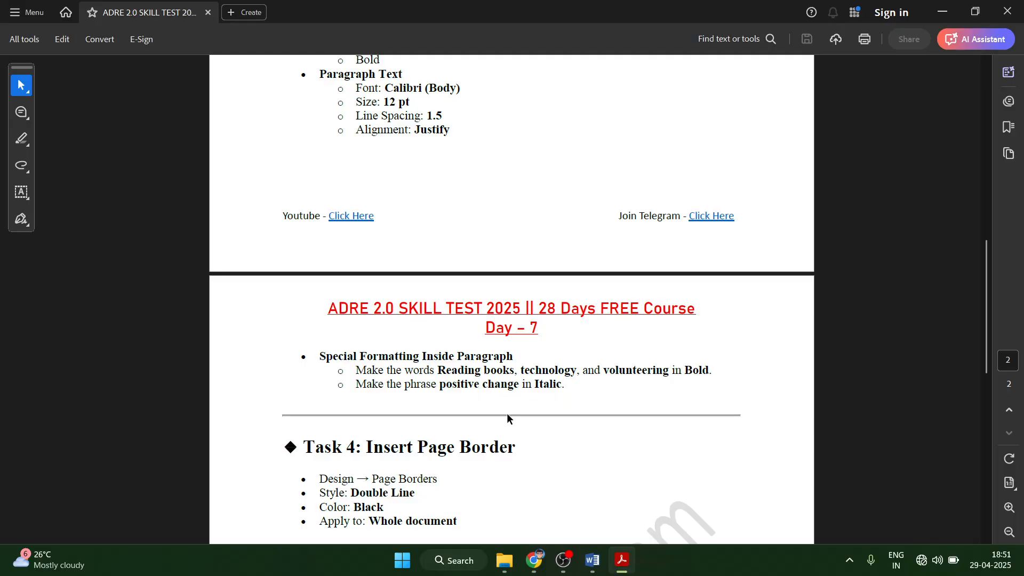
{"action": "left_click_drag", "start_coordinate": [441, 384], "coordinate": [520, 385]}
{"action": "left_click", "coordinate": [484, 390]}
{"action": "left_click", "coordinate": [592, 560]}
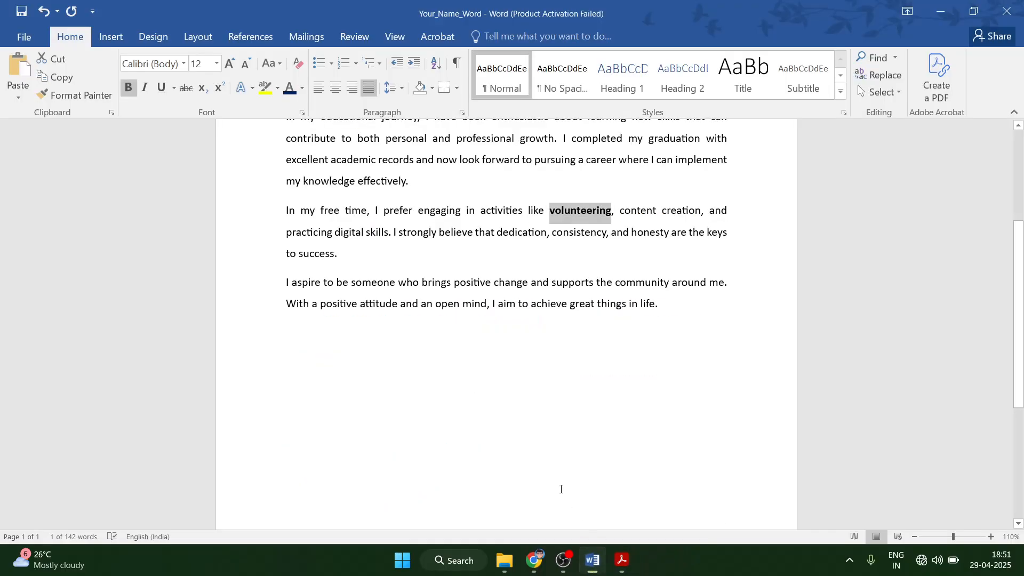
Search the document for 'positiver' to locate the phrase in the last paragraph.
{"action": "left_click", "coordinate": [280, 315]}
{"action": "left_click", "coordinate": [176, 309]}
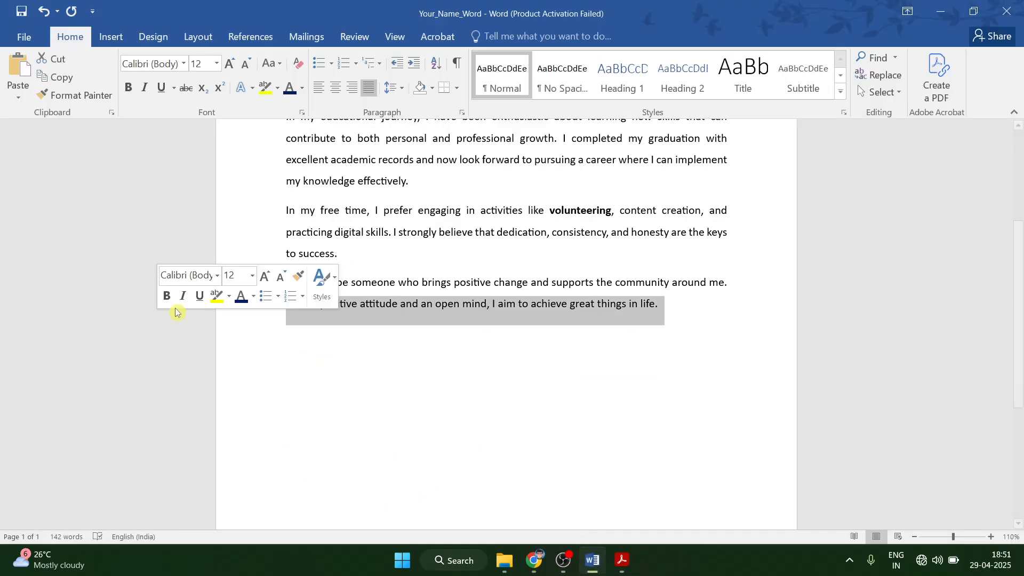
{"action": "key", "text": "ctrl+f"}
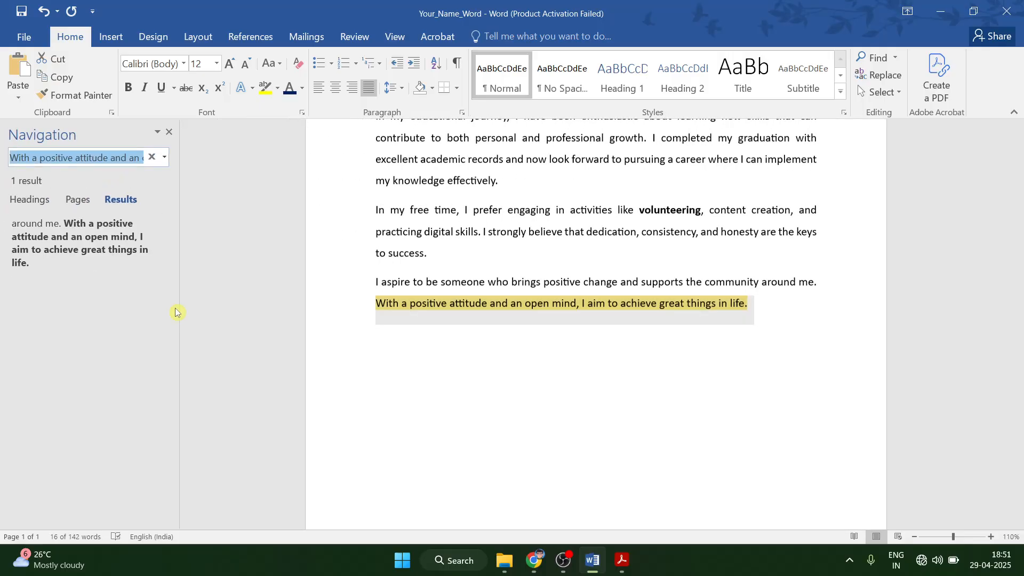
{"action": "type", "text": "po"}
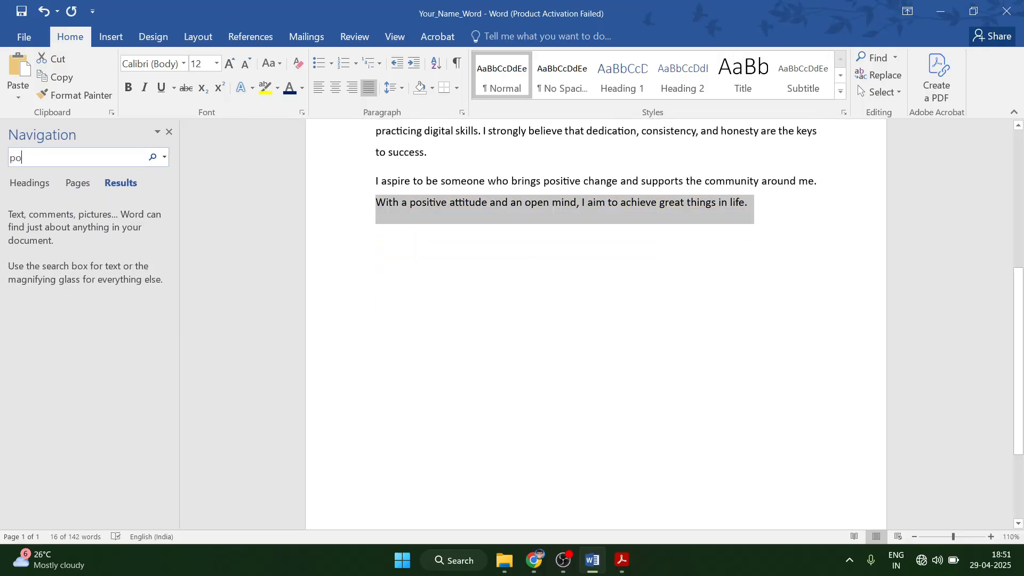
{"action": "type", "text": "s"}
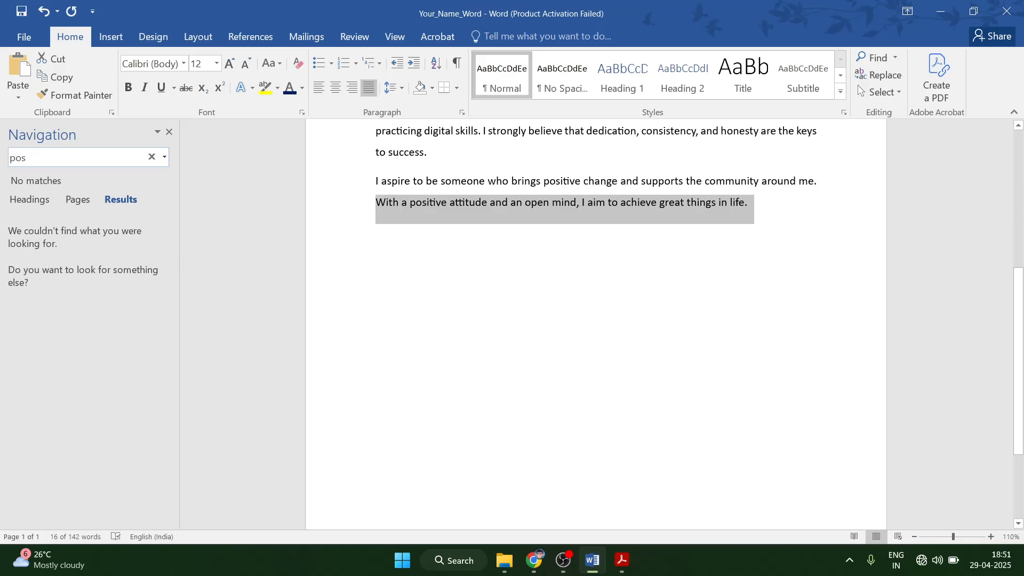
{"action": "type", "text": "itiver"}
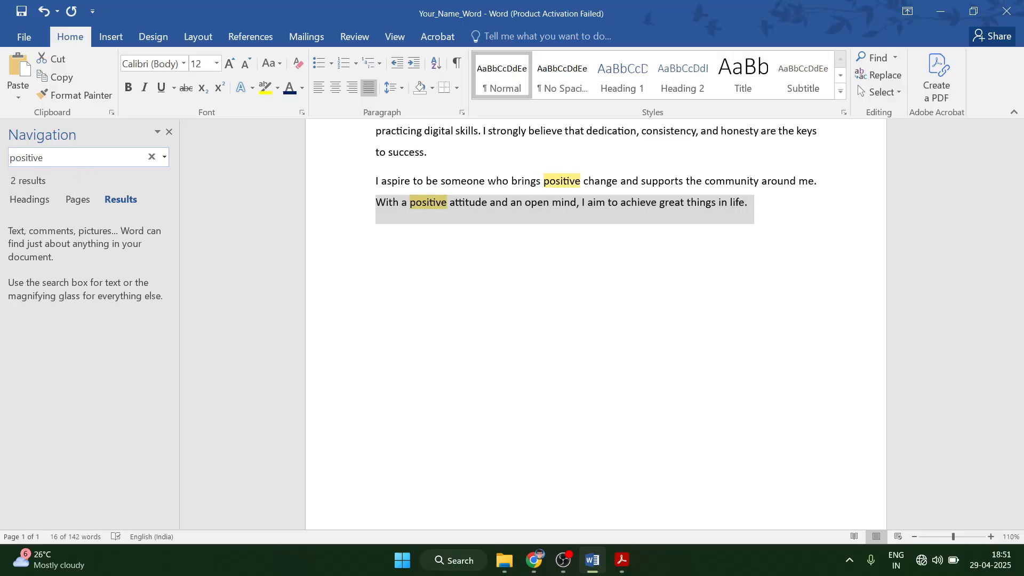
{"action": "scroll", "coordinate": [533, 242], "scroll_direction": "up", "scroll_amount": 1}
{"action": "scroll", "coordinate": [533, 241], "scroll_direction": "up", "scroll_amount": 1}
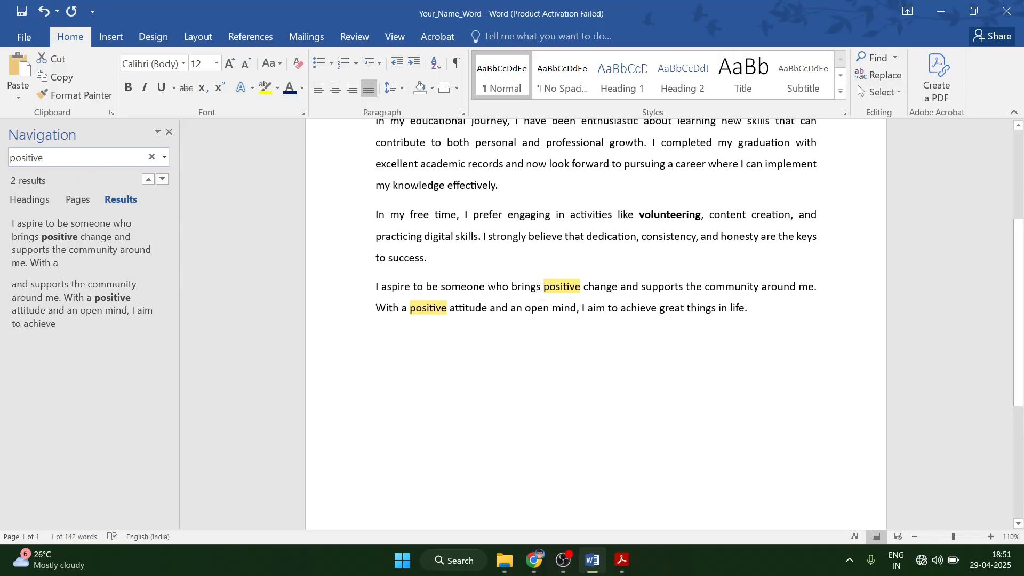
{"action": "scroll", "coordinate": [393, 305], "scroll_direction": "up", "scroll_amount": 1}
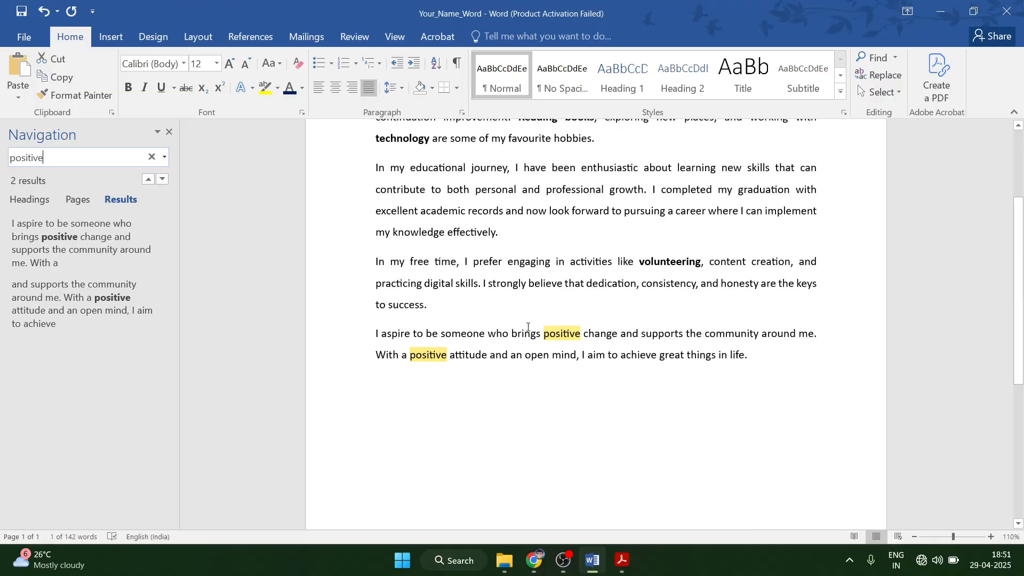
Bold 'positive change', clear the search box, and close the search pane.
{"action": "left_click", "coordinate": [549, 335]}
{"action": "left_click_drag", "start_coordinate": [541, 335], "coordinate": [619, 337]}
{"action": "left_click", "coordinate": [543, 336]}
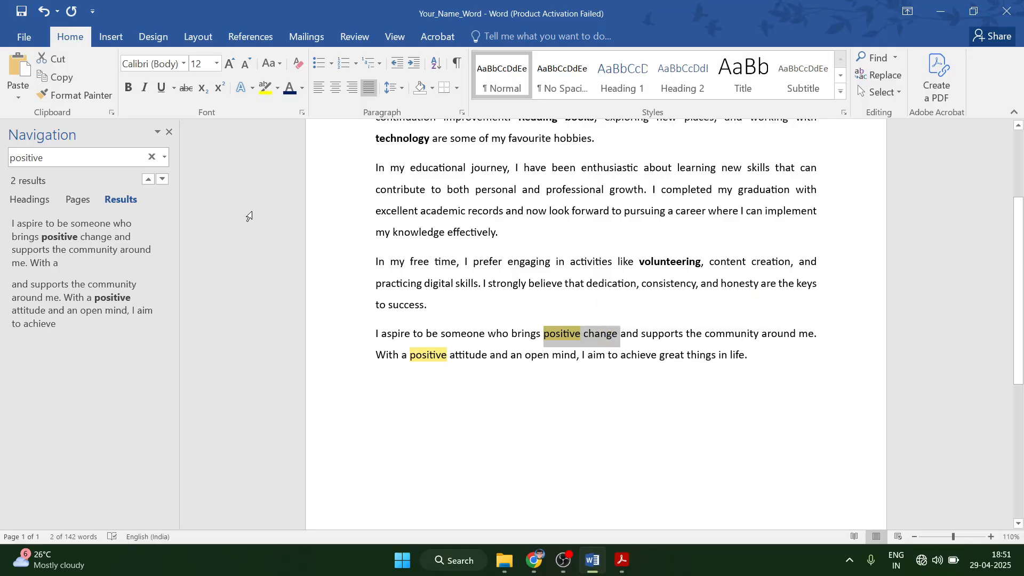
{"action": "key", "text": "ctrl+b"}
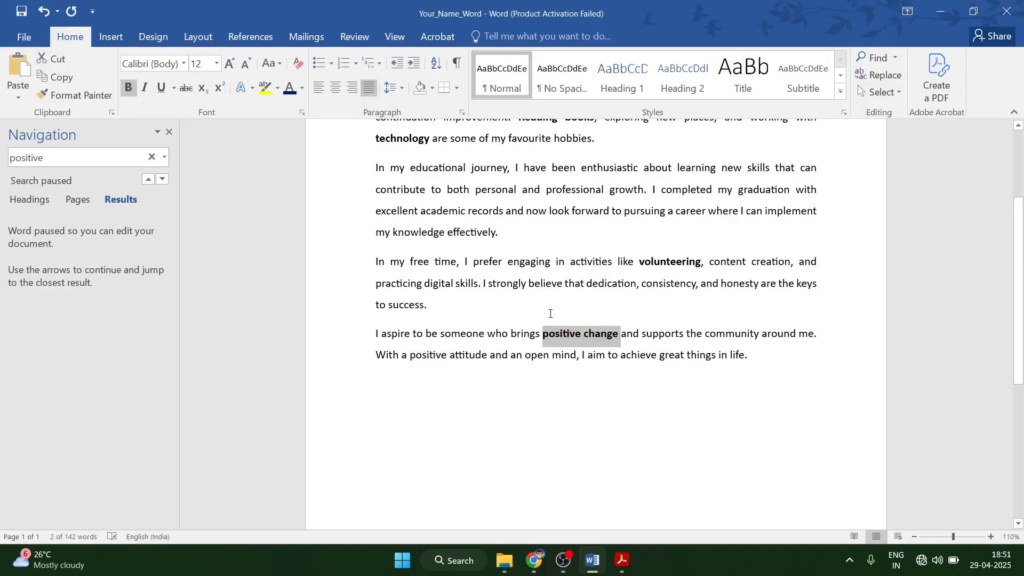
{"action": "left_click", "coordinate": [151, 157]}
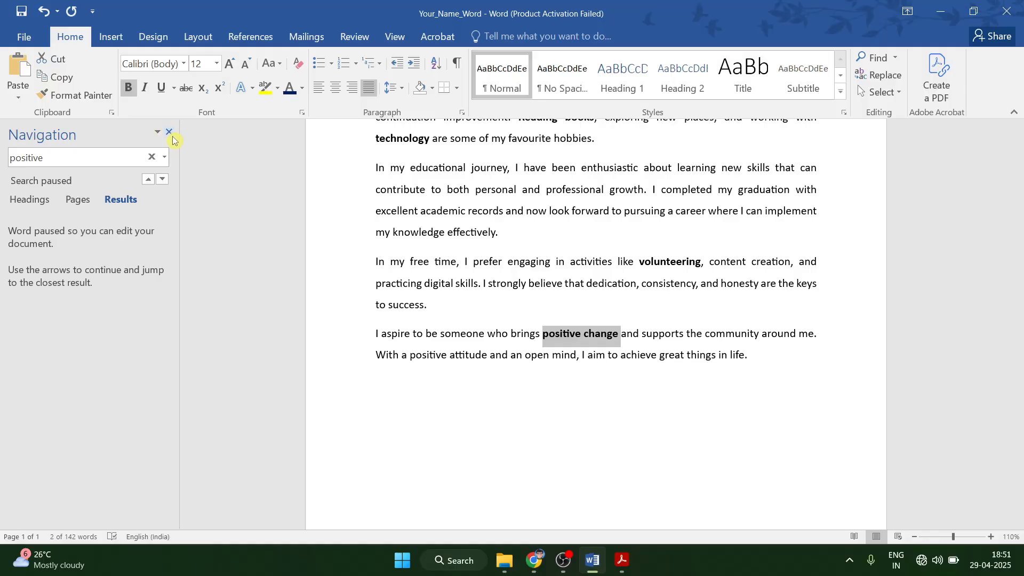
{"action": "left_click", "coordinate": [169, 132]}
{"action": "scroll", "coordinate": [848, 312], "scroll_direction": "up", "scroll_amount": 3}
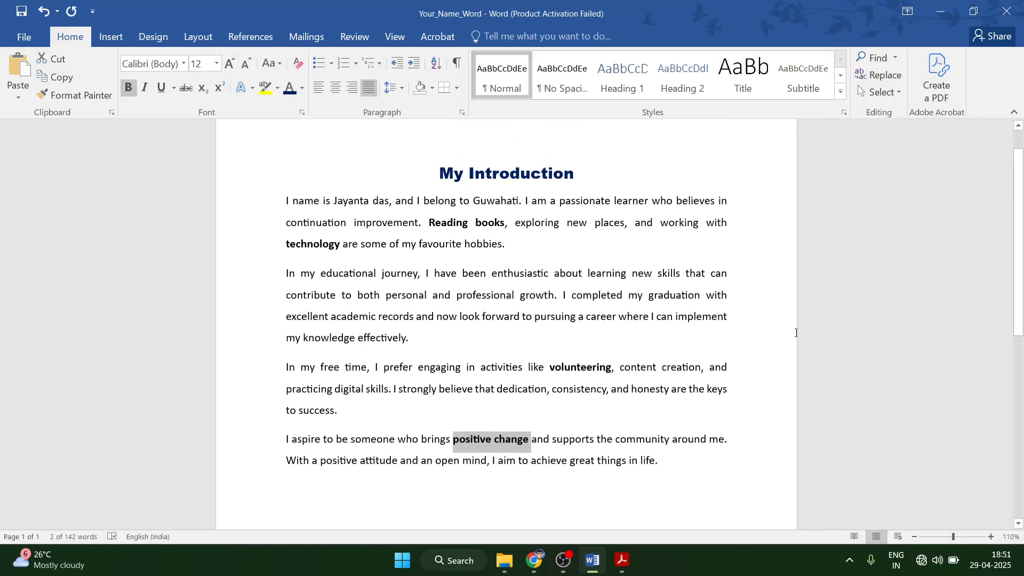
{"action": "left_click", "coordinate": [848, 313]}
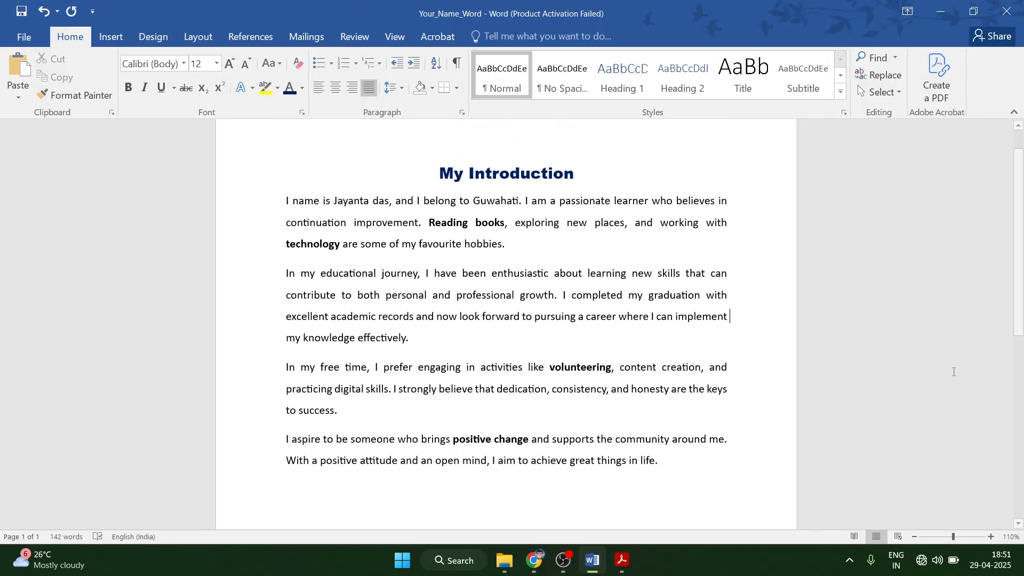
{"action": "left_click", "coordinate": [611, 570]}
{"action": "scroll", "coordinate": [455, 450], "scroll_direction": "down", "scroll_amount": 2}
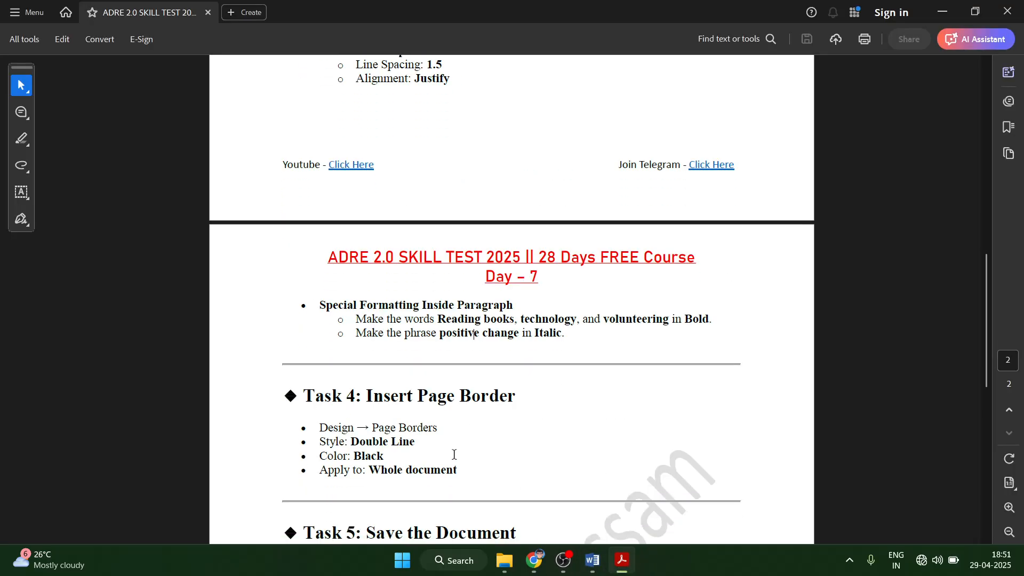
{"action": "scroll", "coordinate": [414, 447], "scroll_direction": "down", "scroll_amount": 1}
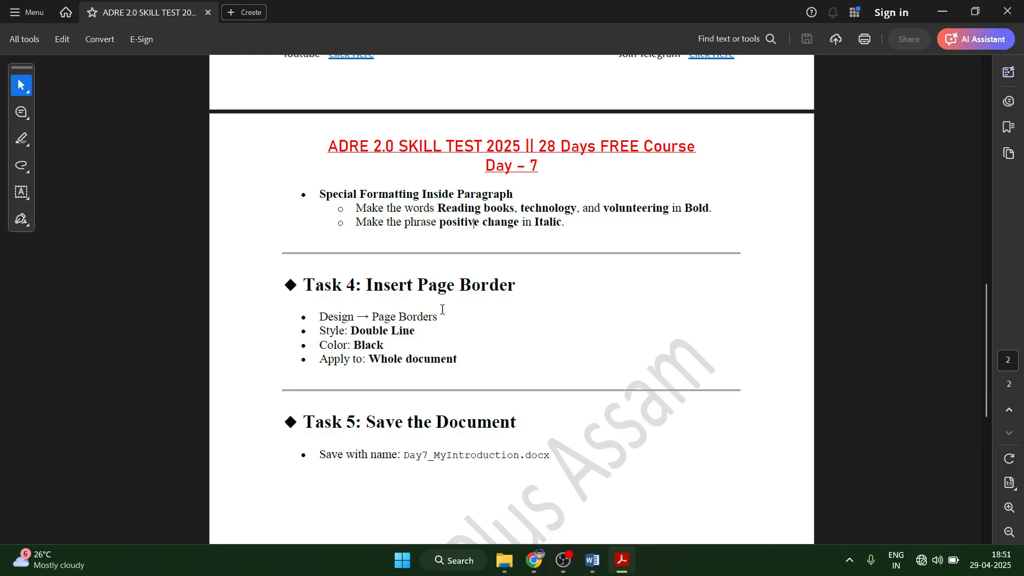
{"action": "left_click", "coordinate": [592, 560]}
{"action": "scroll", "coordinate": [493, 508], "scroll_direction": "up", "scroll_amount": 2}
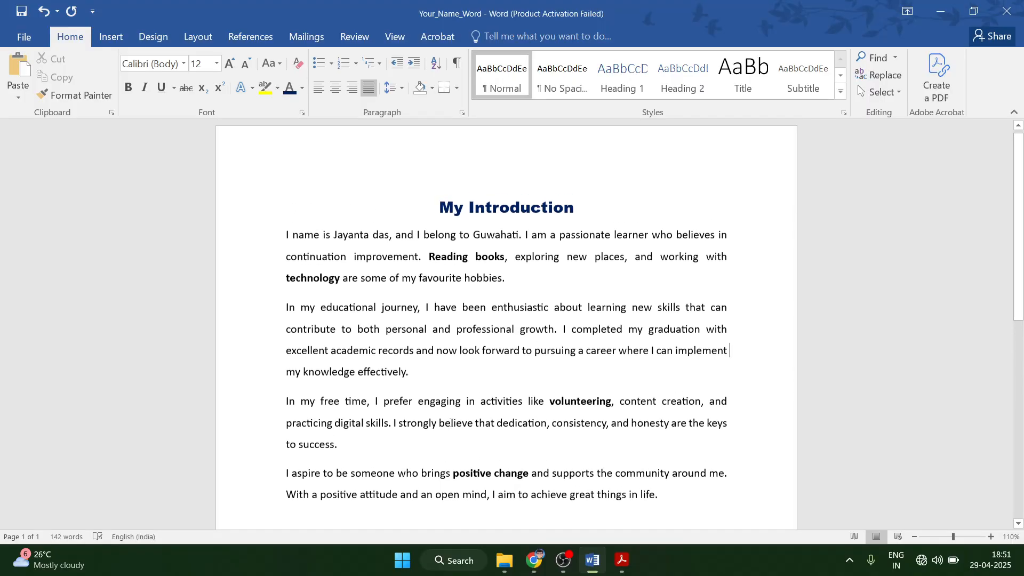
Open Design > Page Borders and pick the double-line border style for the whole document.
{"action": "left_click", "coordinate": [111, 36]}
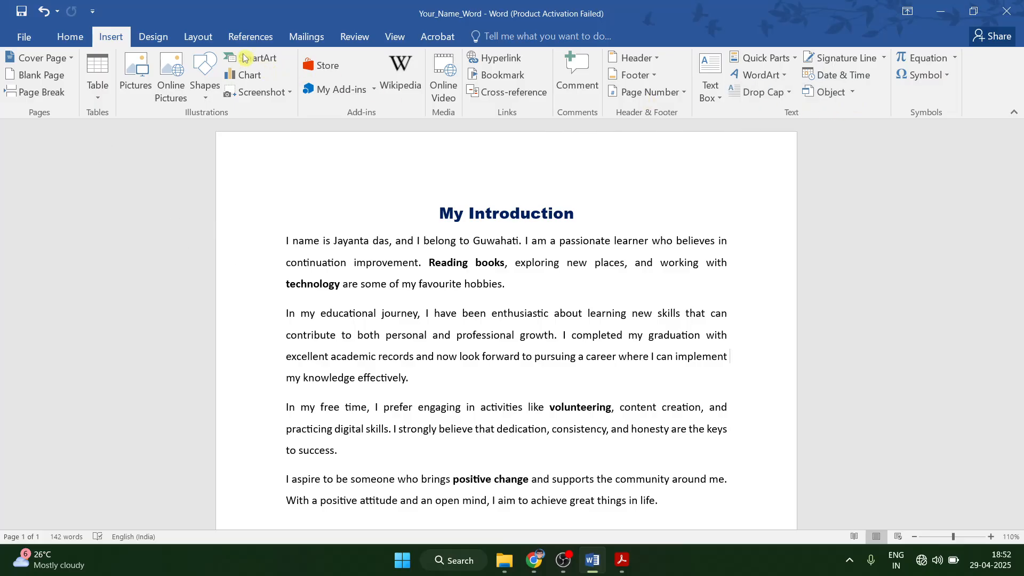
{"action": "left_click", "coordinate": [152, 36]}
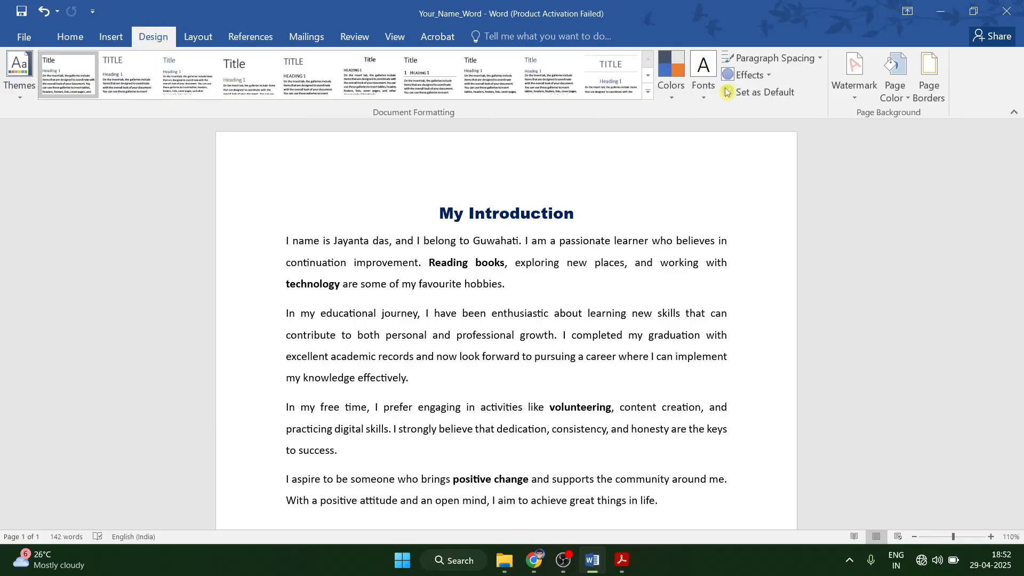
{"action": "left_click", "coordinate": [928, 86]}
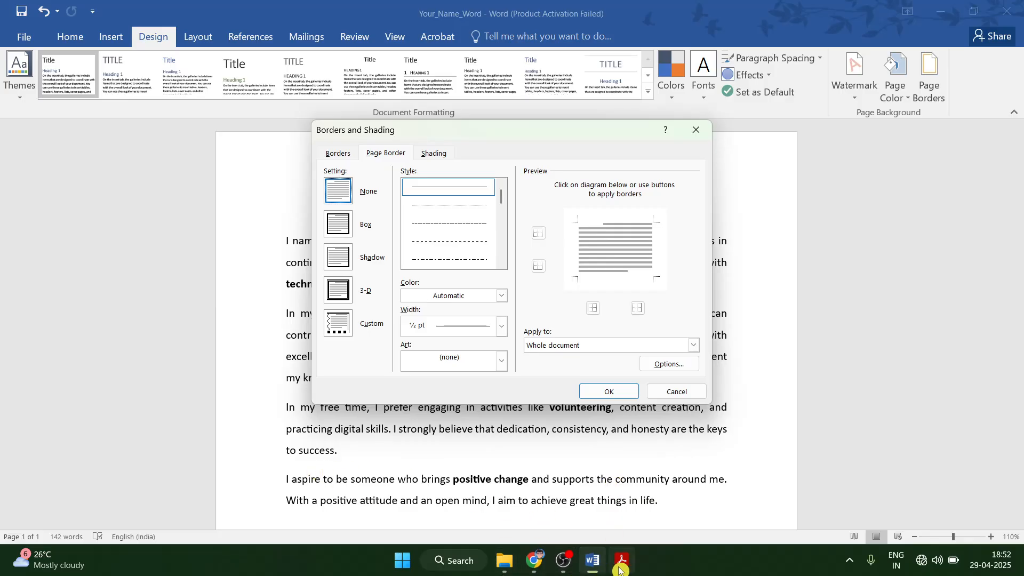
{"action": "left_click", "coordinate": [610, 536]}
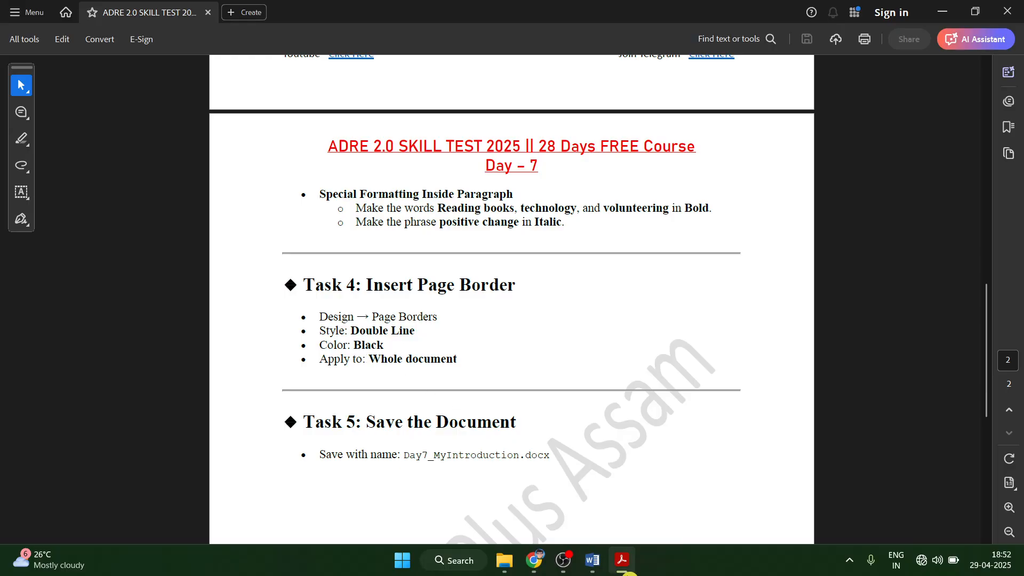
{"action": "mouse_move", "coordinate": [587, 575]}
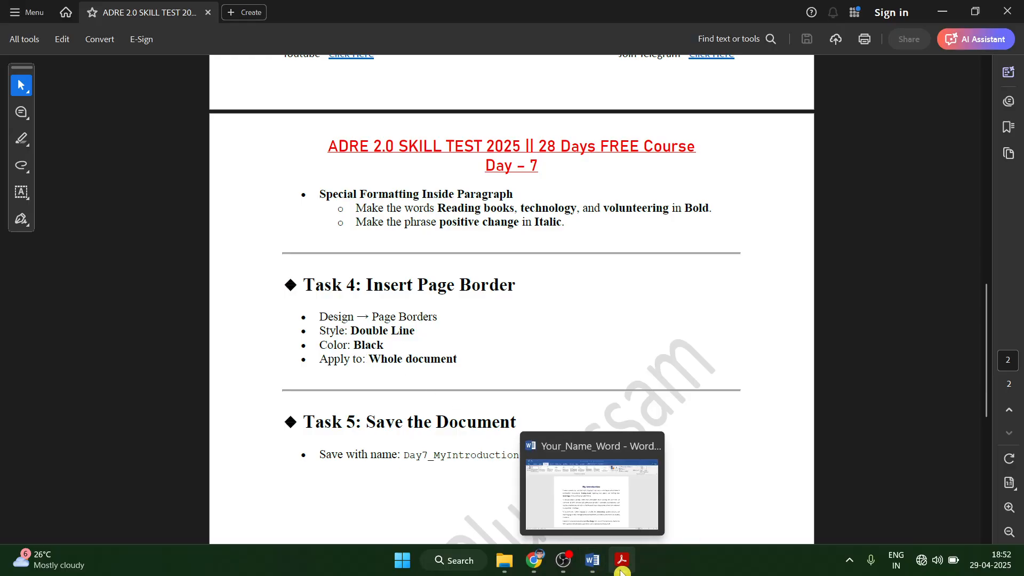
{"action": "left_click", "coordinate": [591, 563]}
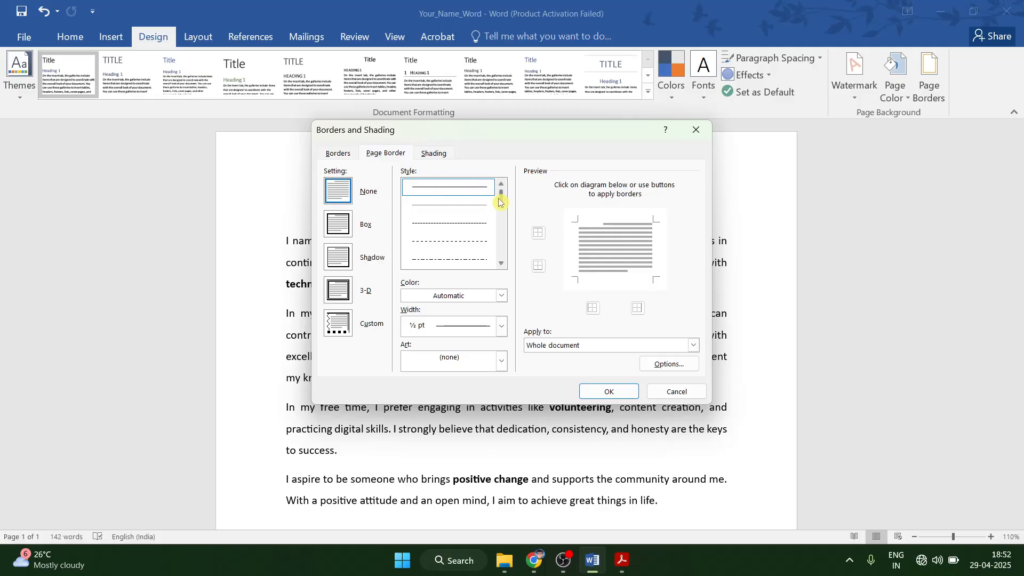
{"action": "left_click", "coordinate": [502, 266]}
{"action": "left_click", "coordinate": [503, 266]}
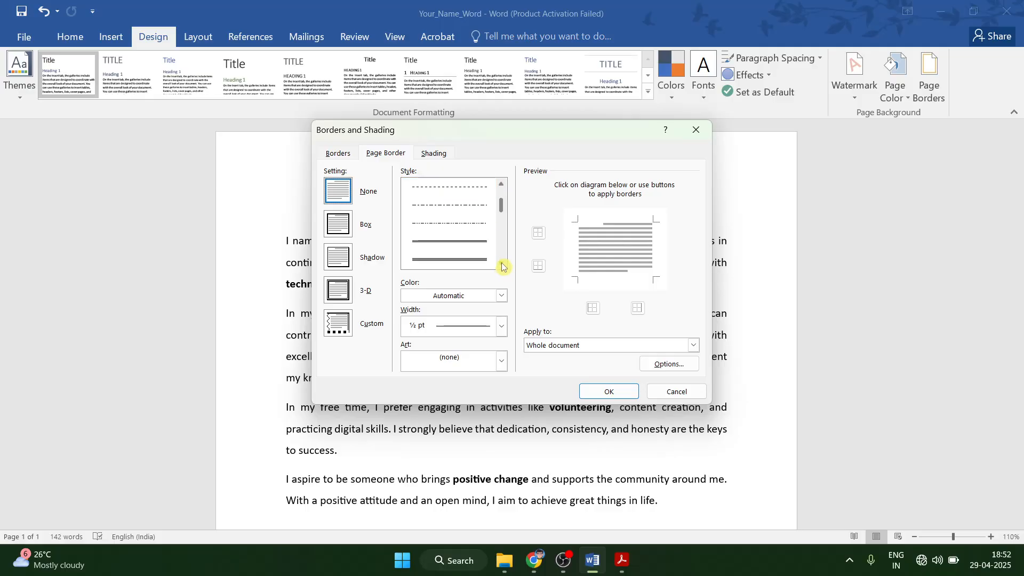
{"action": "left_click", "coordinate": [457, 246]}
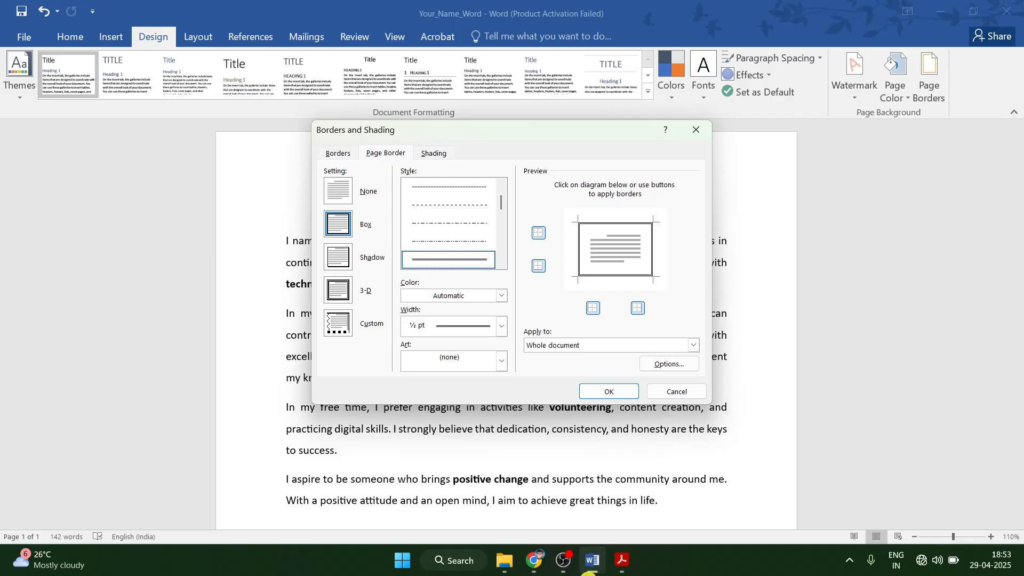
After checking the task sheet, set the page border to apply to the whole document with no art.
{"action": "left_click", "coordinate": [622, 560]}
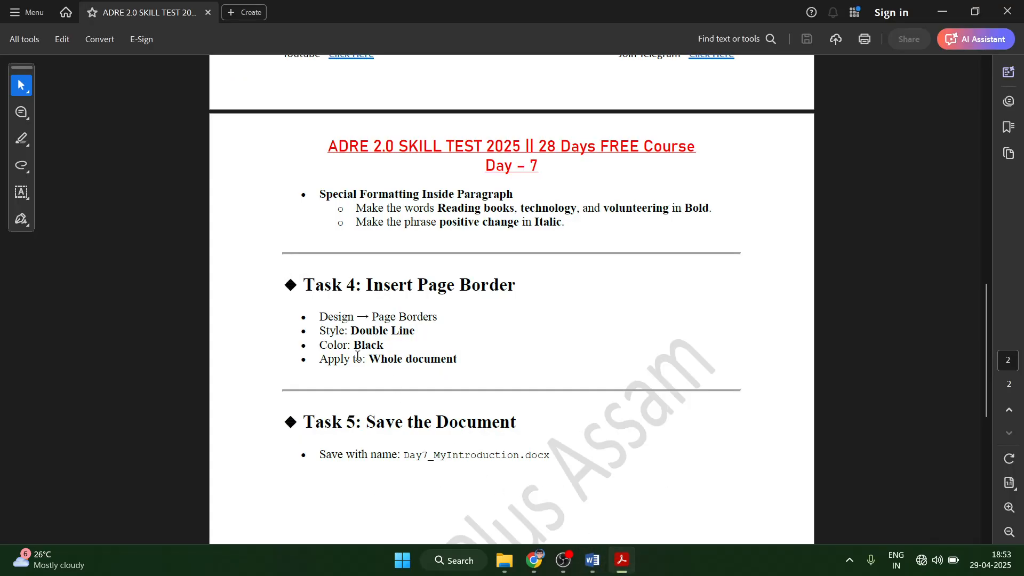
{"action": "left_click", "coordinate": [592, 560]}
{"action": "left_click", "coordinate": [552, 345]}
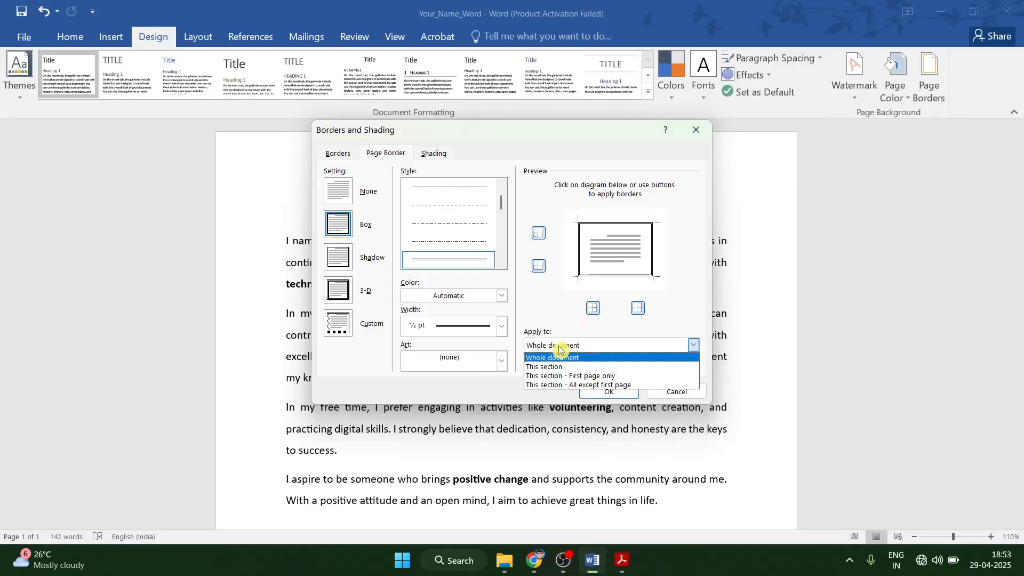
{"action": "left_click", "coordinate": [552, 355]}
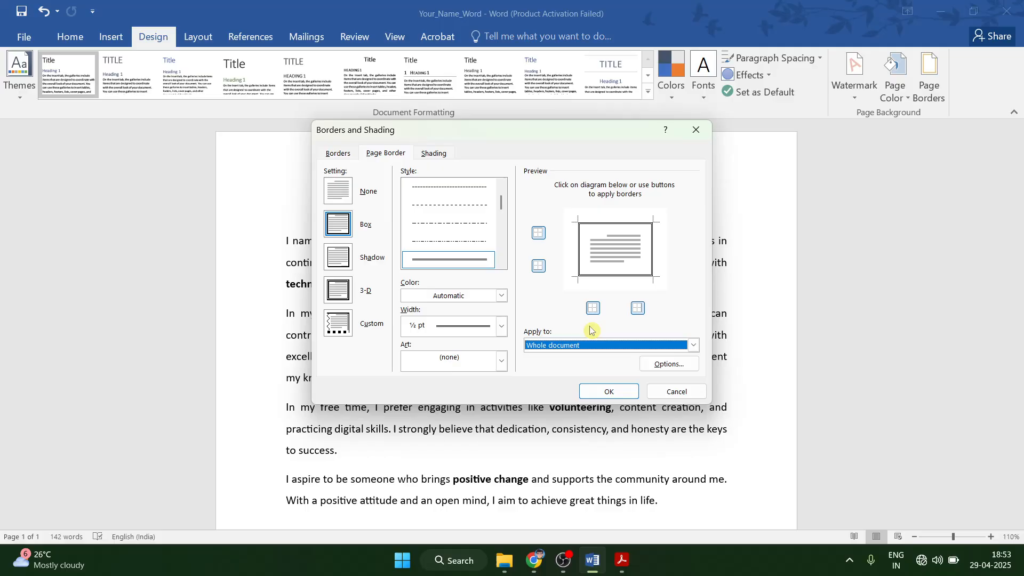
{"action": "left_click", "coordinate": [502, 361]}
{"action": "left_click", "coordinate": [506, 365]}
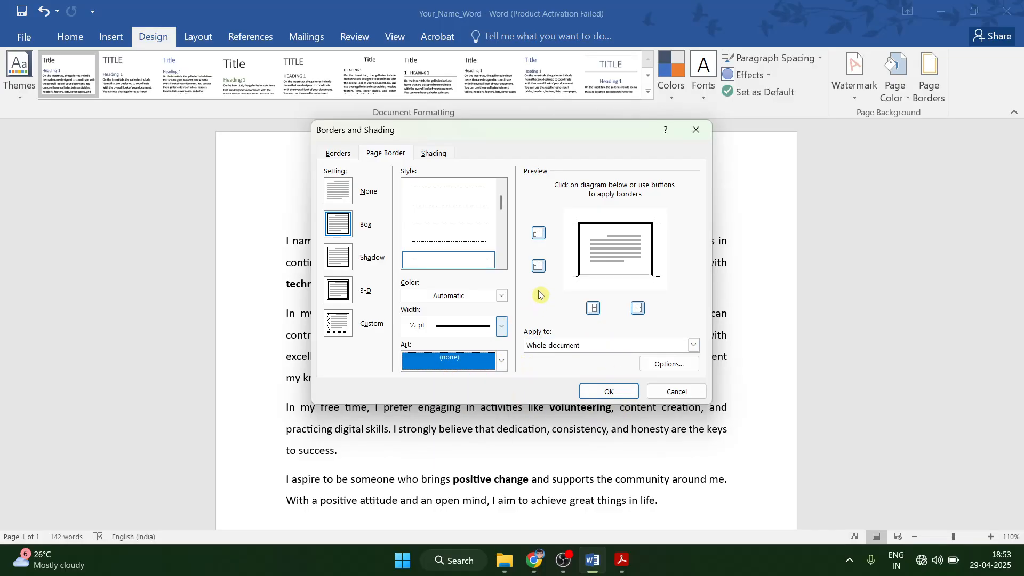
Look over the shading fill colours and border margin options, leaving both unchanged.
{"action": "left_click", "coordinate": [438, 155]}
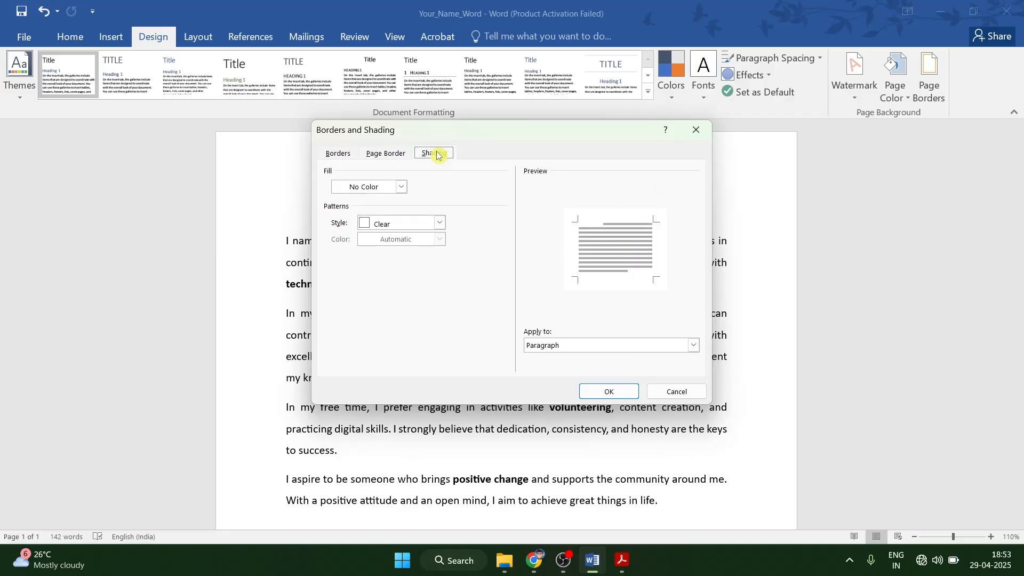
{"action": "left_click", "coordinate": [401, 187]}
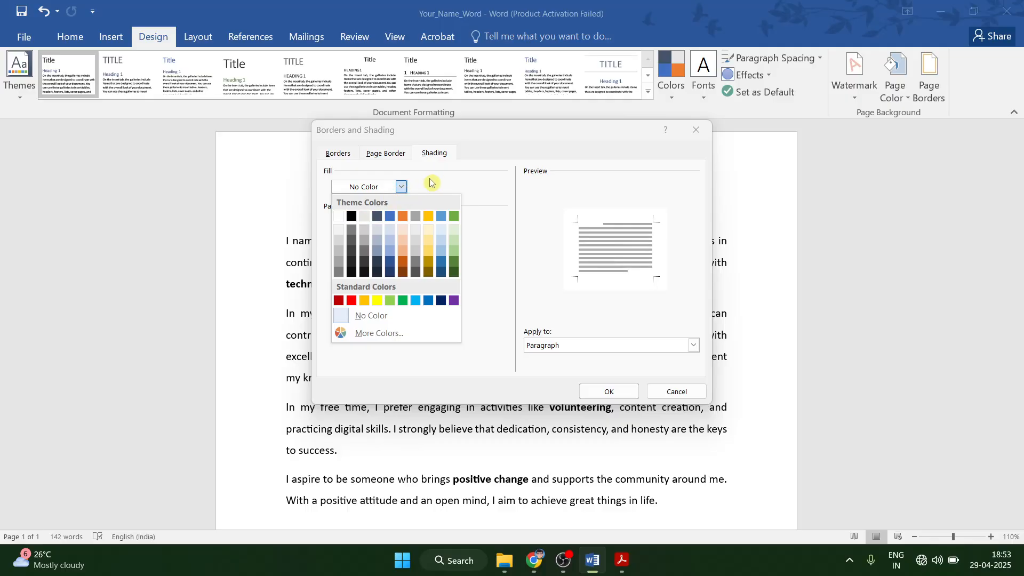
{"action": "left_click", "coordinate": [439, 160]}
{"action": "left_click", "coordinate": [385, 155]}
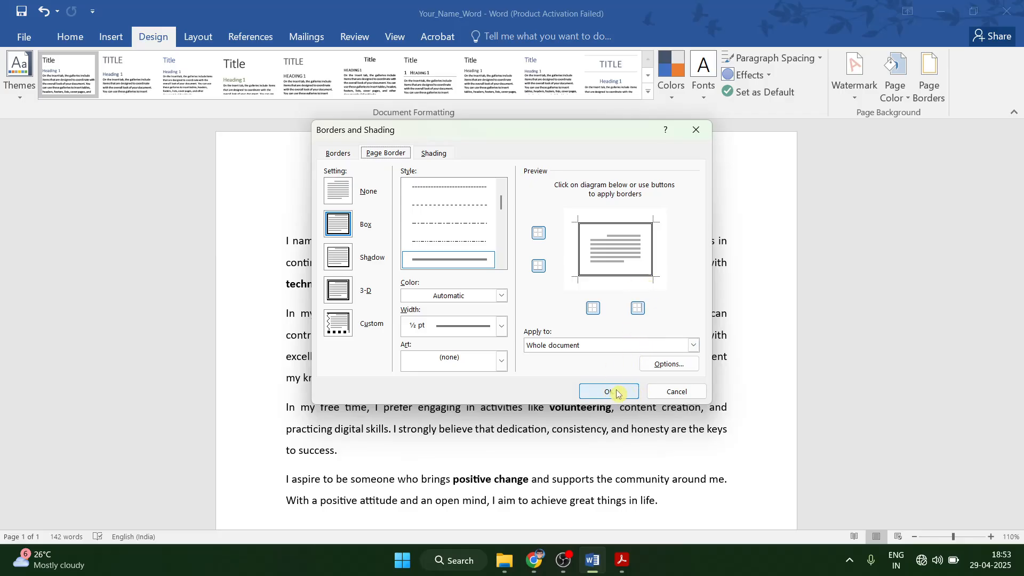
{"action": "left_click", "coordinate": [662, 364]}
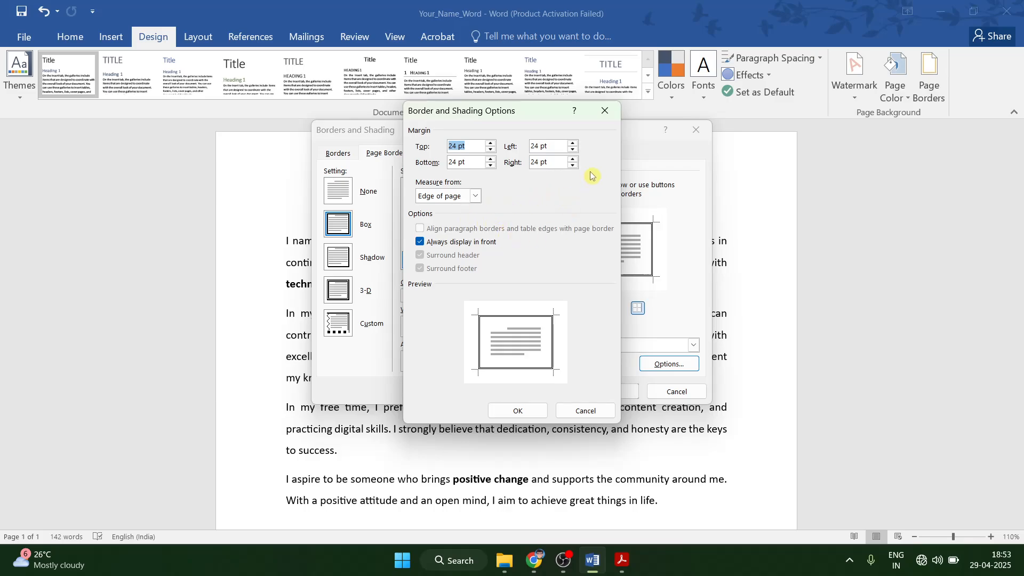
{"action": "left_click", "coordinate": [604, 110]}
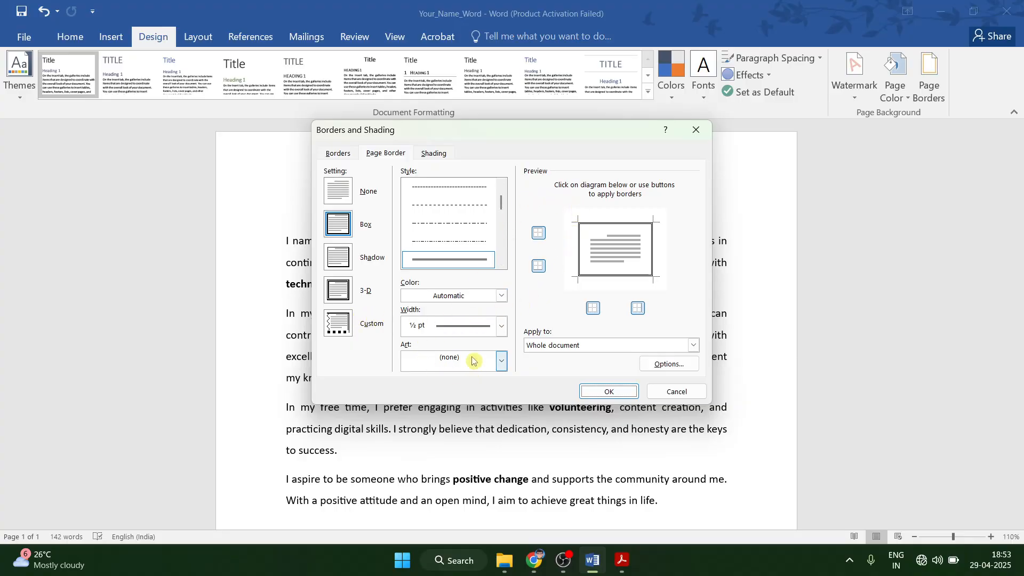
Make the box page border Black, apply it, and review the bordered page.
{"action": "left_click", "coordinate": [502, 297]}
{"action": "left_click", "coordinate": [421, 343]}
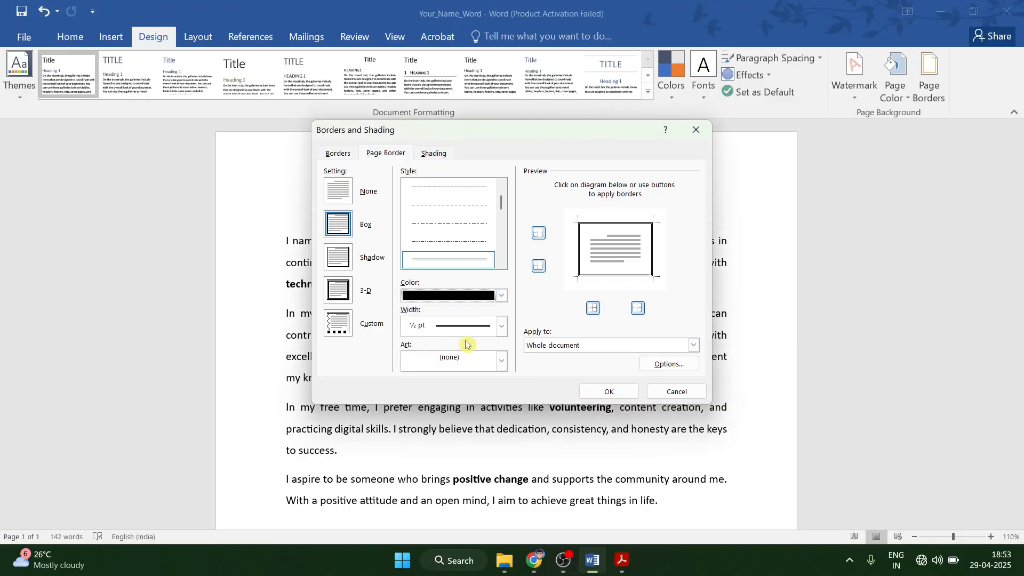
{"action": "left_click", "coordinate": [614, 391]}
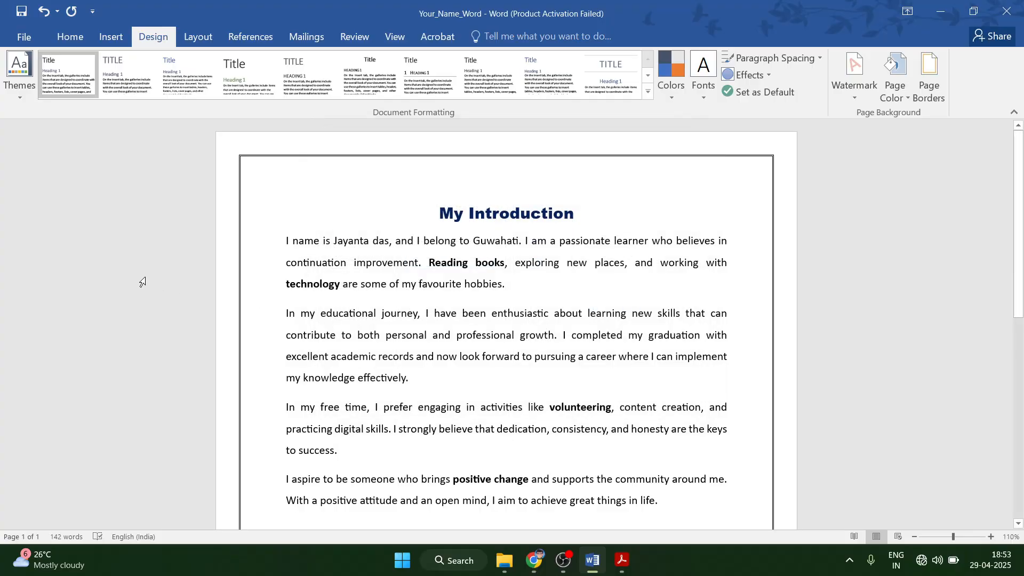
{"action": "scroll", "coordinate": [525, 216], "scroll_direction": "down", "scroll_amount": 1}
{"action": "scroll", "coordinate": [528, 215], "scroll_direction": "up", "scroll_amount": 1}
{"action": "scroll", "coordinate": [502, 216], "scroll_direction": "down", "scroll_amount": 1}
{"action": "scroll", "coordinate": [491, 222], "scroll_direction": "up", "scroll_amount": 2}
{"action": "scroll", "coordinate": [784, 435], "scroll_direction": "down", "scroll_amount": 10}
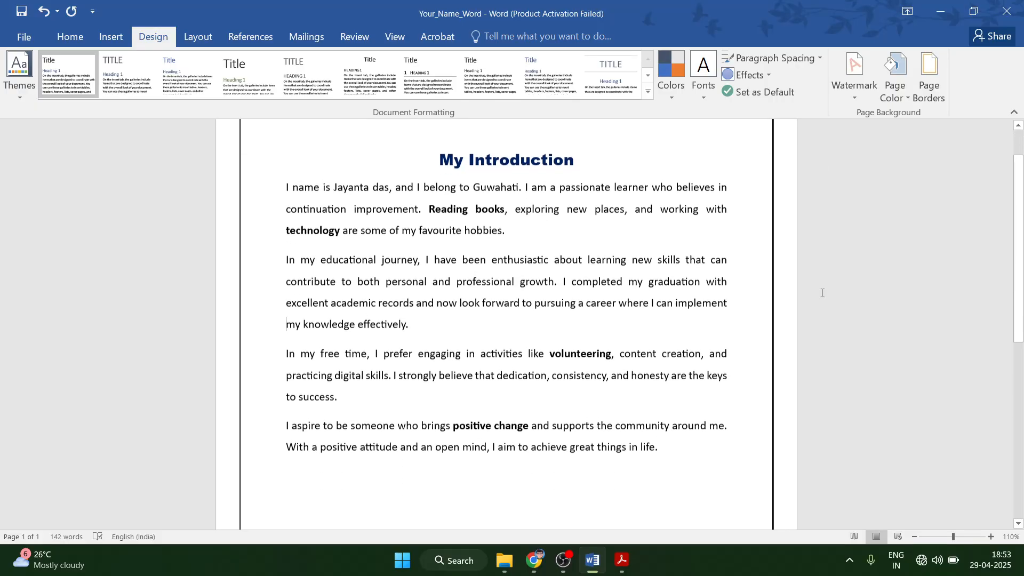
{"action": "scroll", "coordinate": [784, 436], "scroll_direction": "down", "scroll_amount": 1}
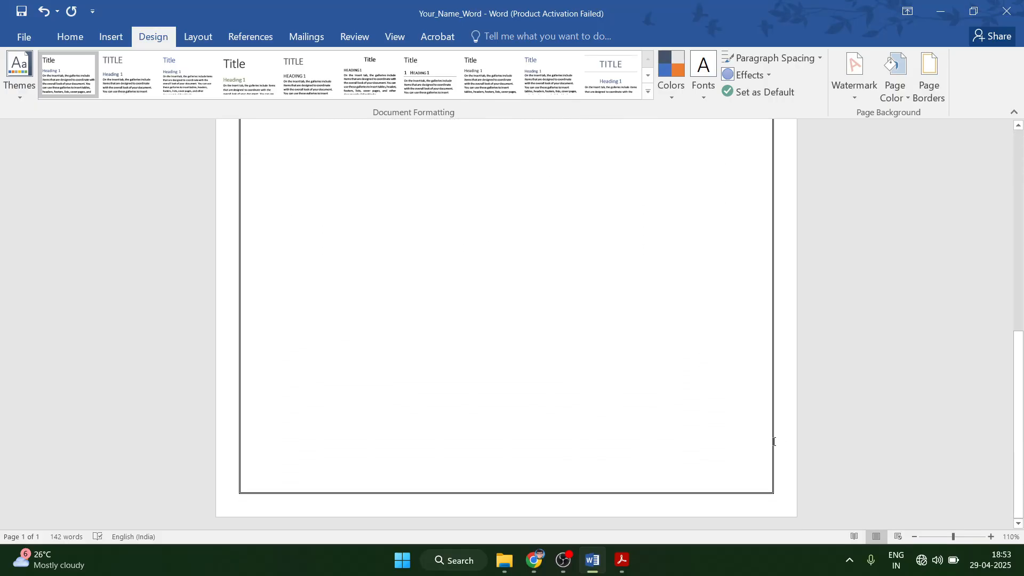
{"action": "left_click", "coordinate": [622, 566]}
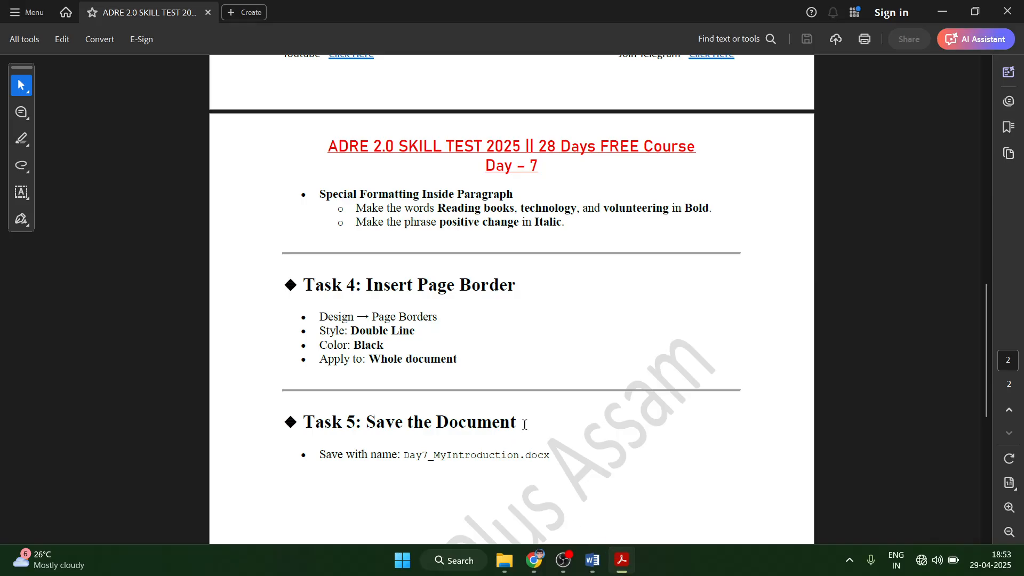
Read the Task 4 and Task 5 instructions in the PDF, then return to Word.
{"action": "scroll", "coordinate": [396, 405], "scroll_direction": "down", "scroll_amount": 1}
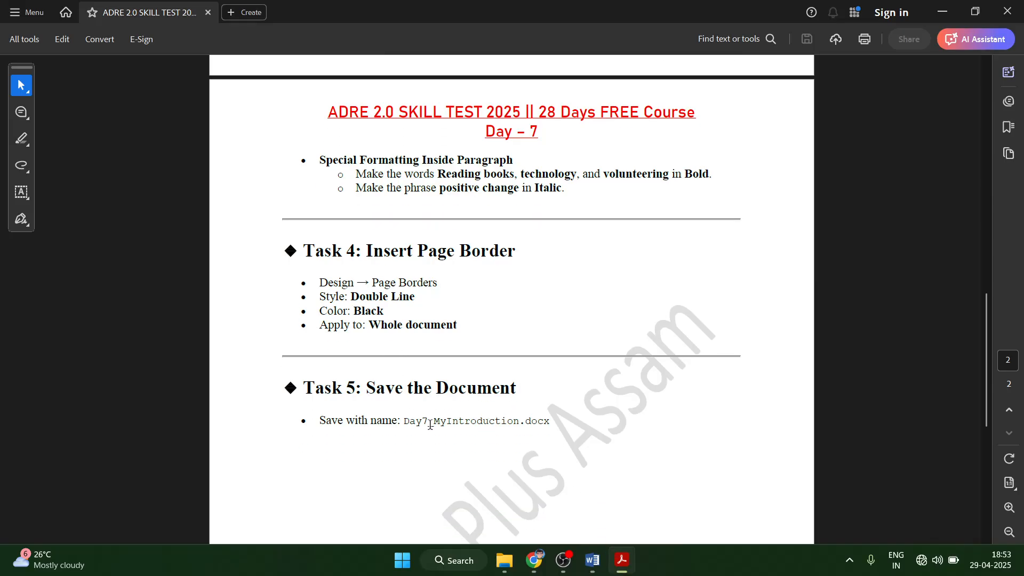
{"action": "scroll", "coordinate": [454, 442], "scroll_direction": "up", "scroll_amount": 1}
{"action": "scroll", "coordinate": [458, 416], "scroll_direction": "down", "scroll_amount": 7}
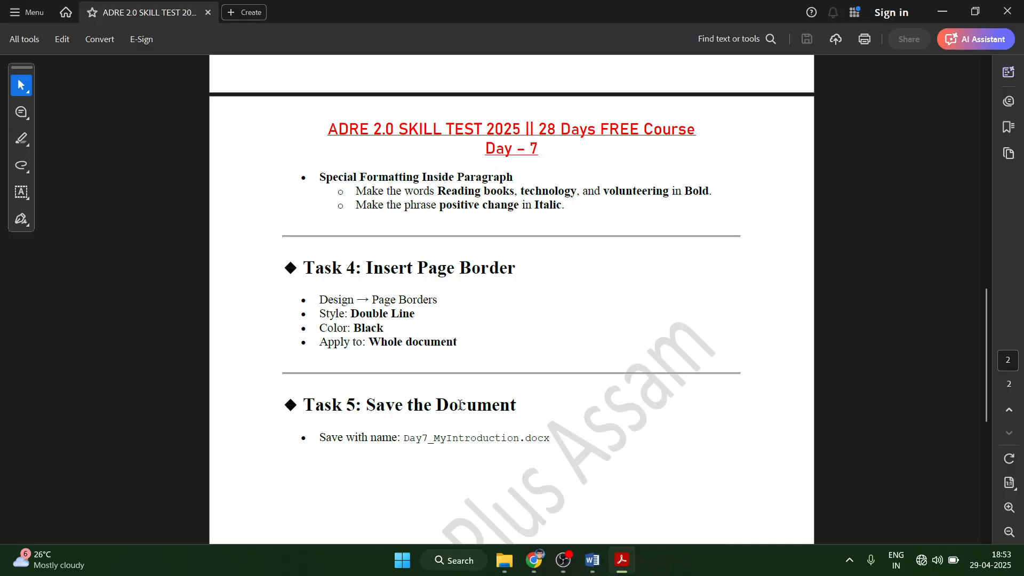
{"action": "scroll", "coordinate": [430, 379], "scroll_direction": "up", "scroll_amount": 2}
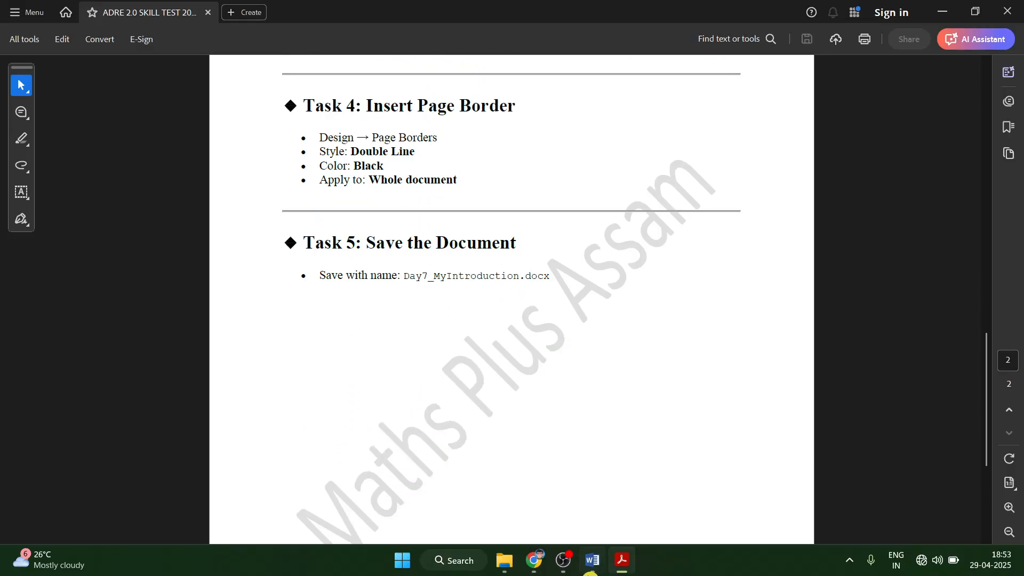
{"action": "left_click", "coordinate": [592, 560]}
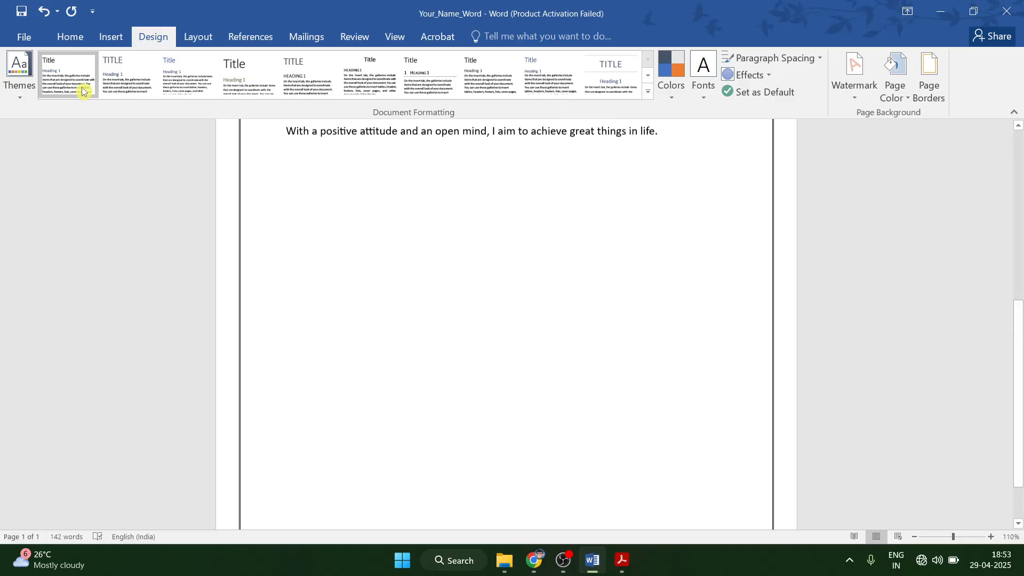
Save the bordered document as Your_Name_Word, cancelling the Save As window without renaming.
{"action": "left_click", "coordinate": [30, 45]}
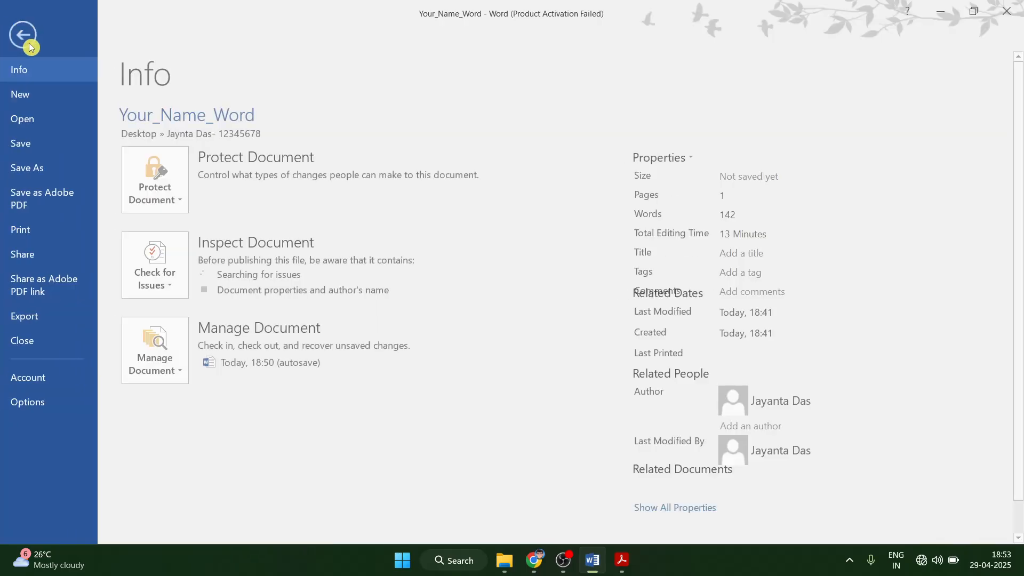
{"action": "left_click", "coordinate": [43, 142]}
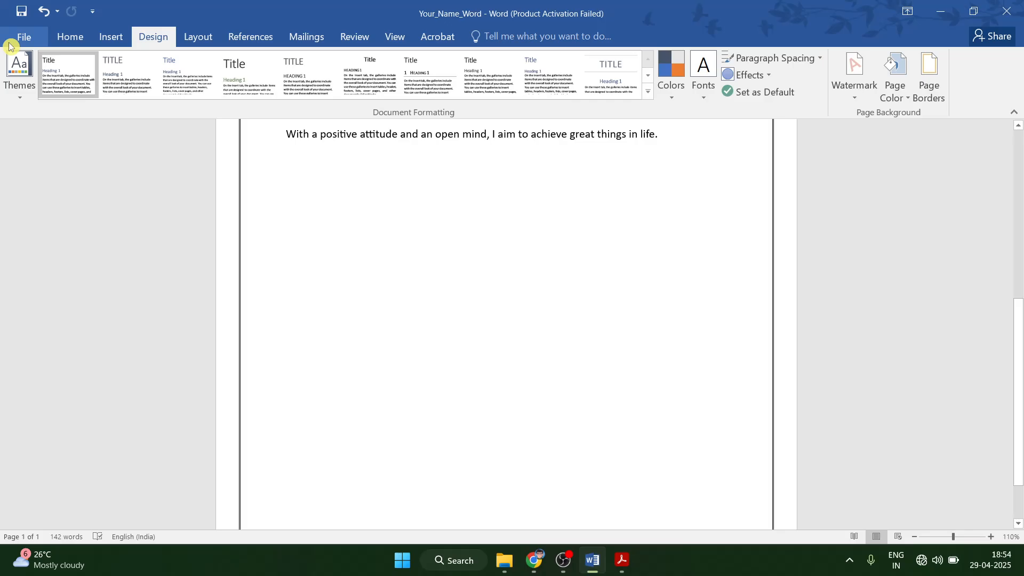
{"action": "scroll", "coordinate": [810, 369], "scroll_direction": "up", "scroll_amount": 1}
{"action": "scroll", "coordinate": [809, 370], "scroll_direction": "up", "scroll_amount": 5}
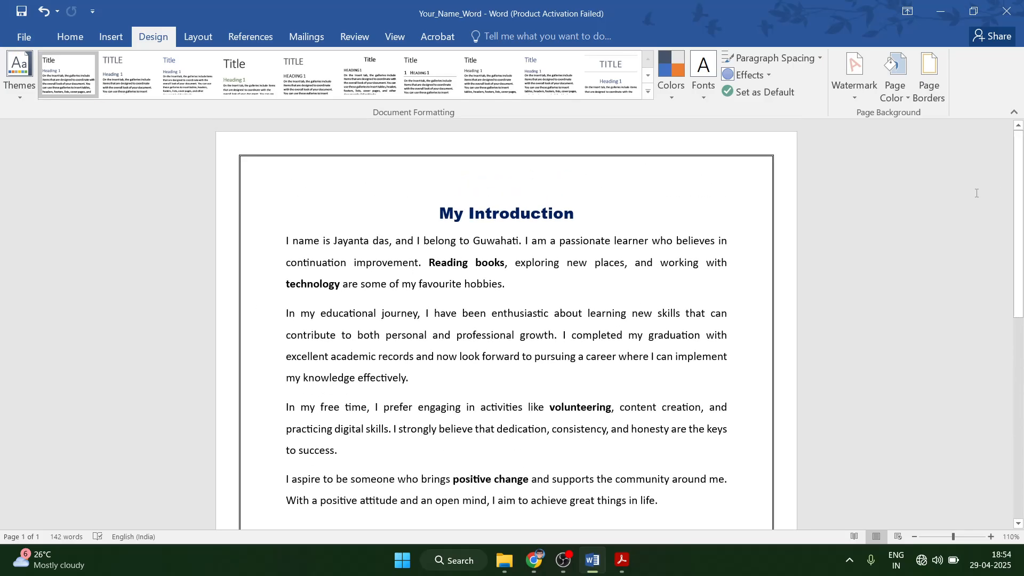
{"action": "key", "text": "F12"}
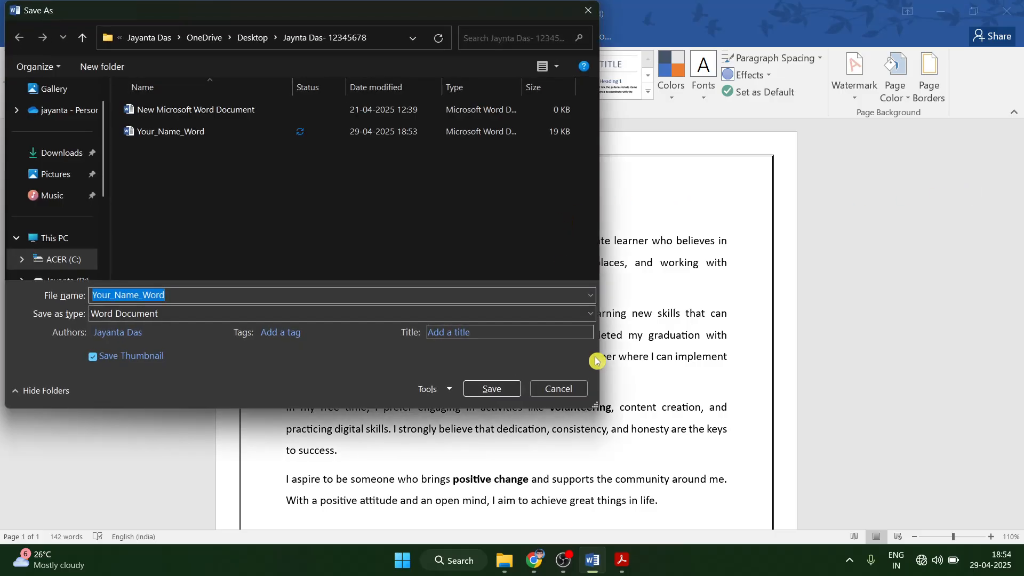
{"action": "left_click", "coordinate": [552, 388]}
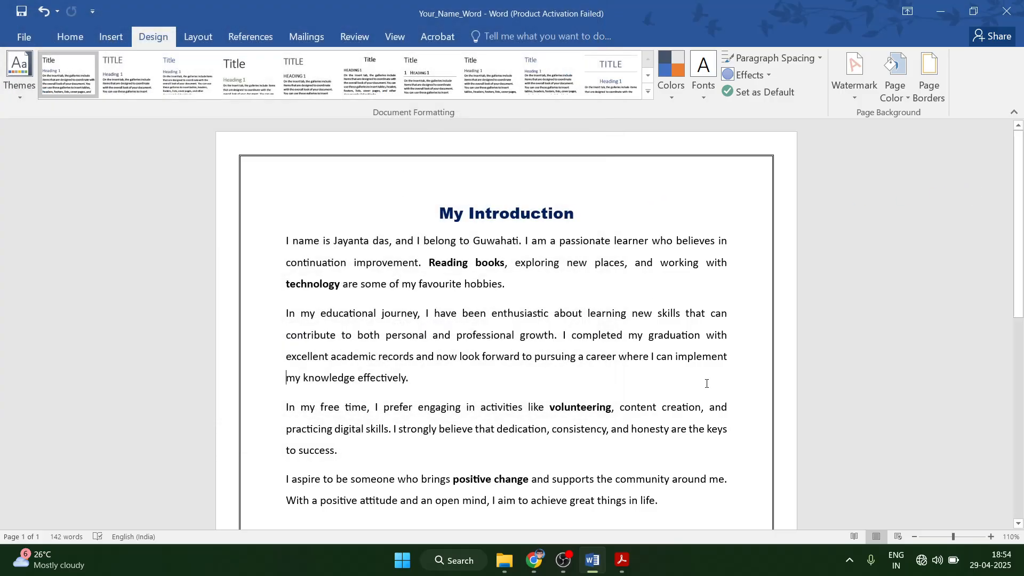
{"action": "scroll", "coordinate": [557, 377], "scroll_direction": "down", "scroll_amount": 3}
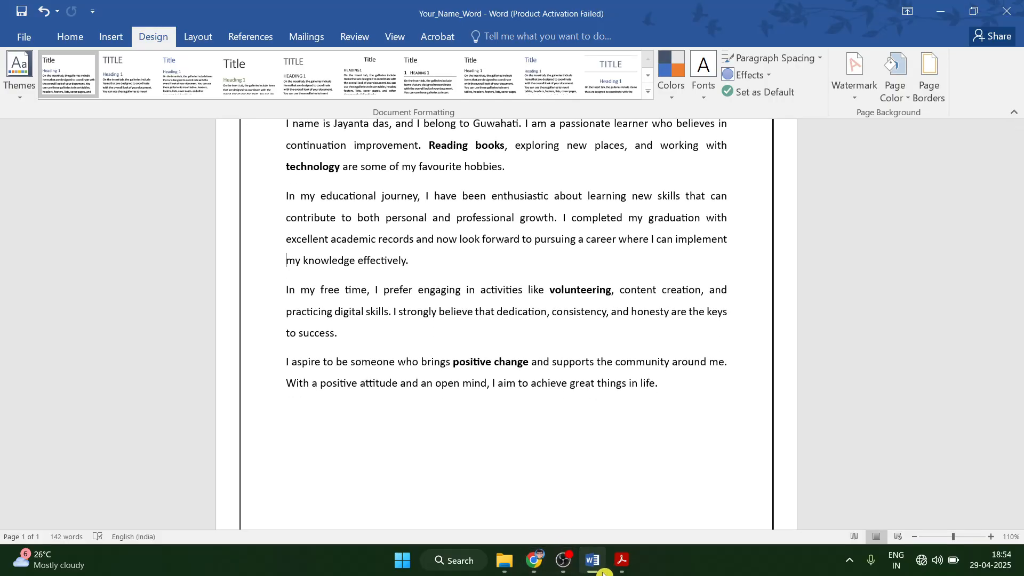
Bring the instruction PDF forward and scroll back up to review Tasks 1 to 3.
{"action": "left_click", "coordinate": [620, 562]}
{"action": "scroll", "coordinate": [434, 353], "scroll_direction": "up", "scroll_amount": 3}
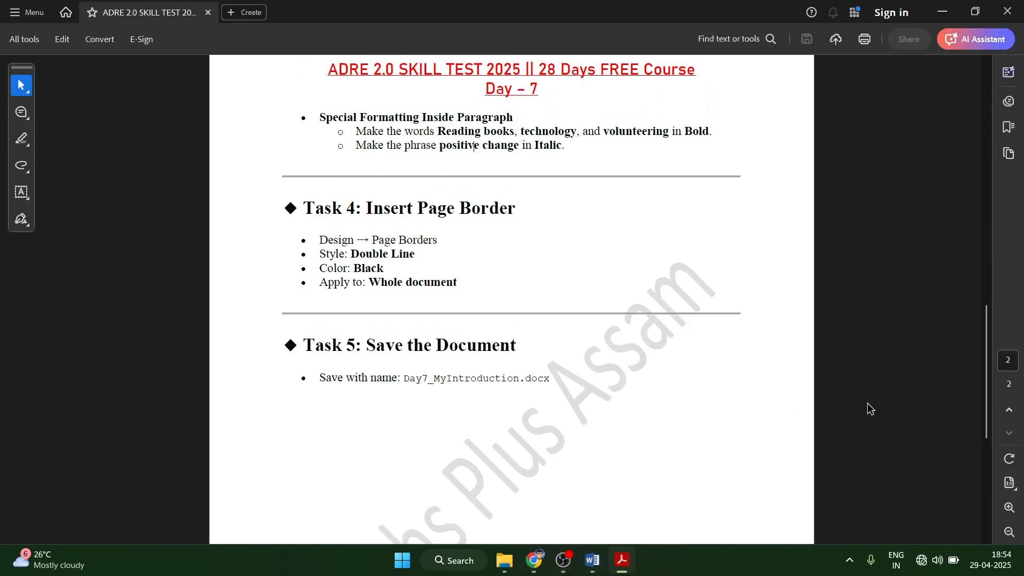
{"action": "left_click_drag", "start_coordinate": [992, 415], "coordinate": [985, 166]}
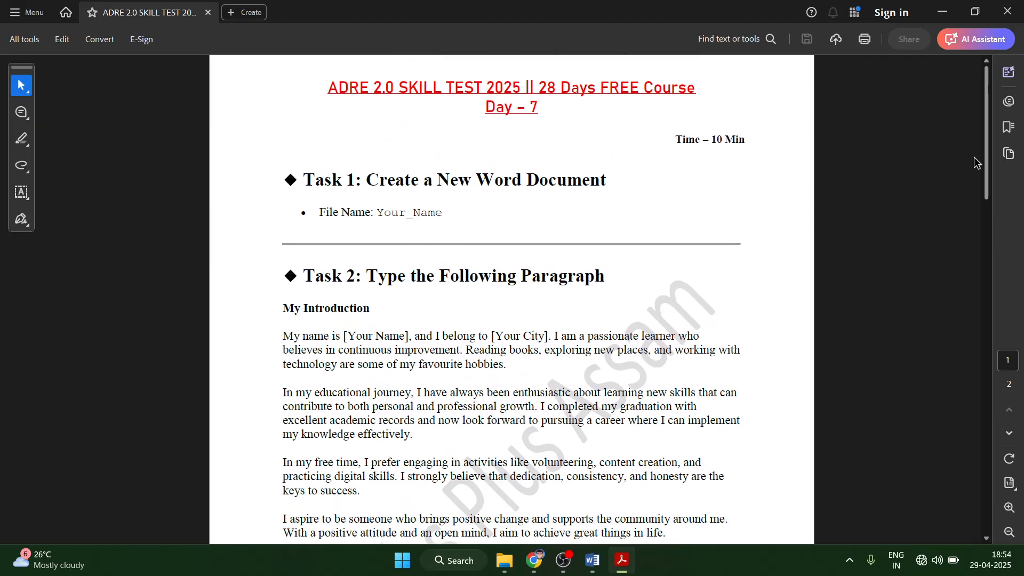
{"action": "scroll", "coordinate": [447, 418], "scroll_direction": "down", "scroll_amount": 2}
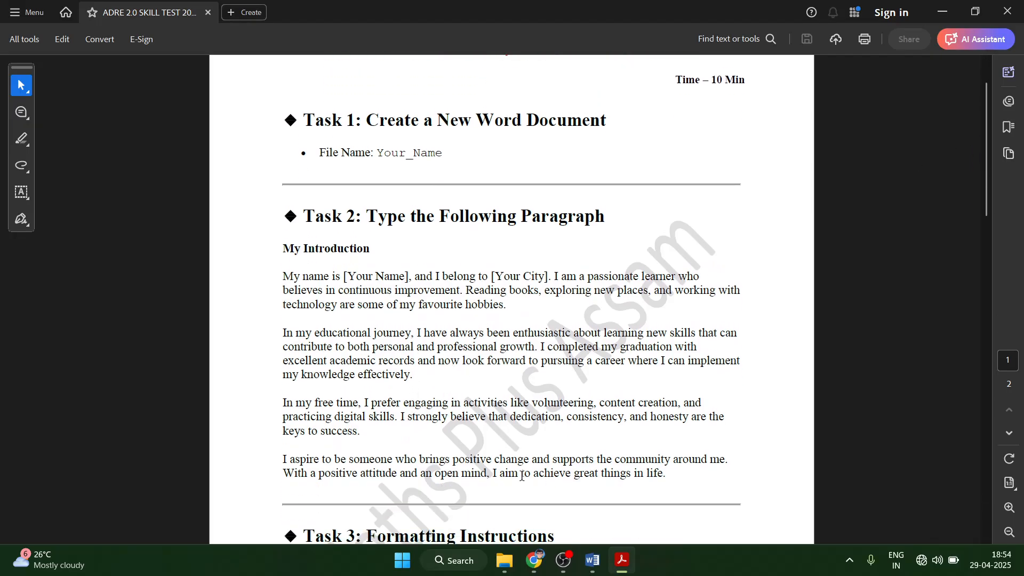
{"action": "scroll", "coordinate": [522, 475], "scroll_direction": "down", "scroll_amount": 2}
{"action": "scroll", "coordinate": [523, 469], "scroll_direction": "up", "scroll_amount": 2}
{"action": "scroll", "coordinate": [516, 464], "scroll_direction": "down", "scroll_amount": 2}
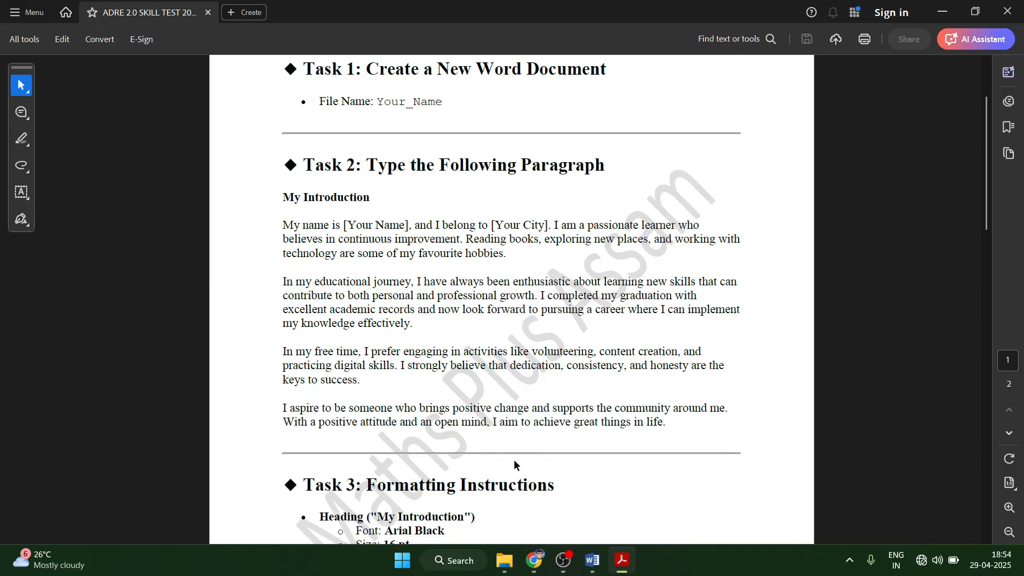
{"action": "scroll", "coordinate": [515, 465], "scroll_direction": "up", "scroll_amount": 2}
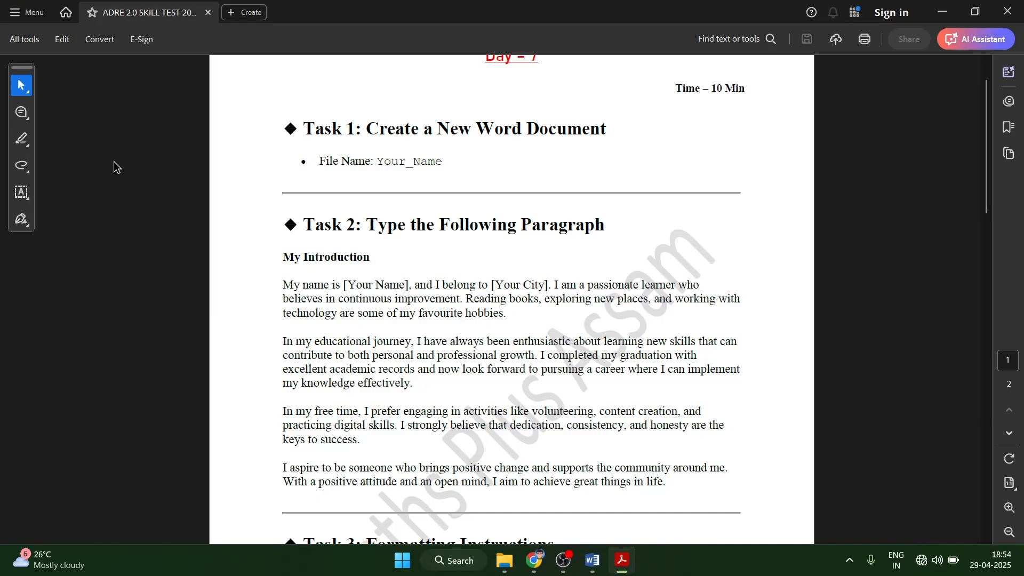
{"action": "scroll", "coordinate": [475, 342], "scroll_direction": "down", "scroll_amount": 6}
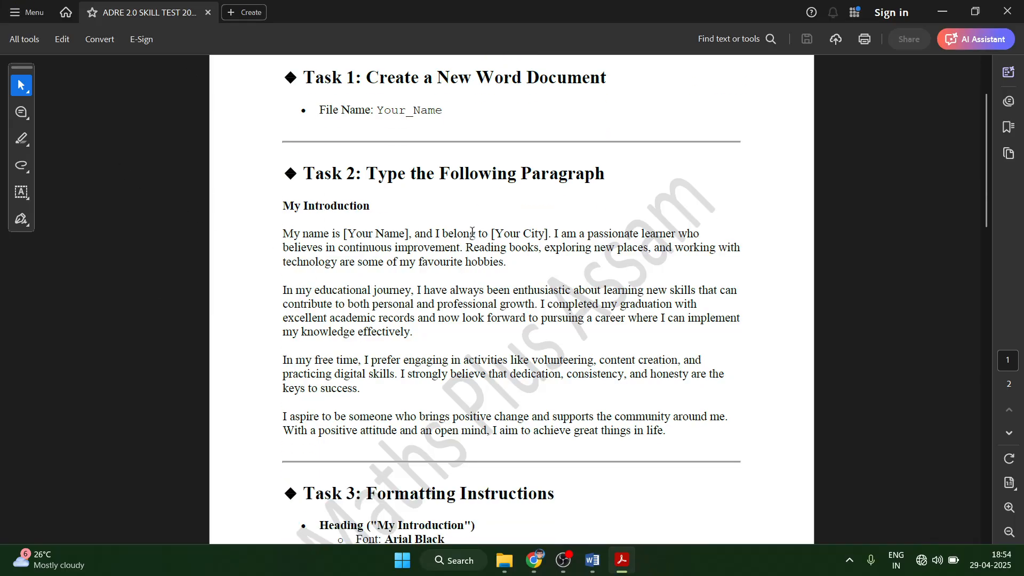